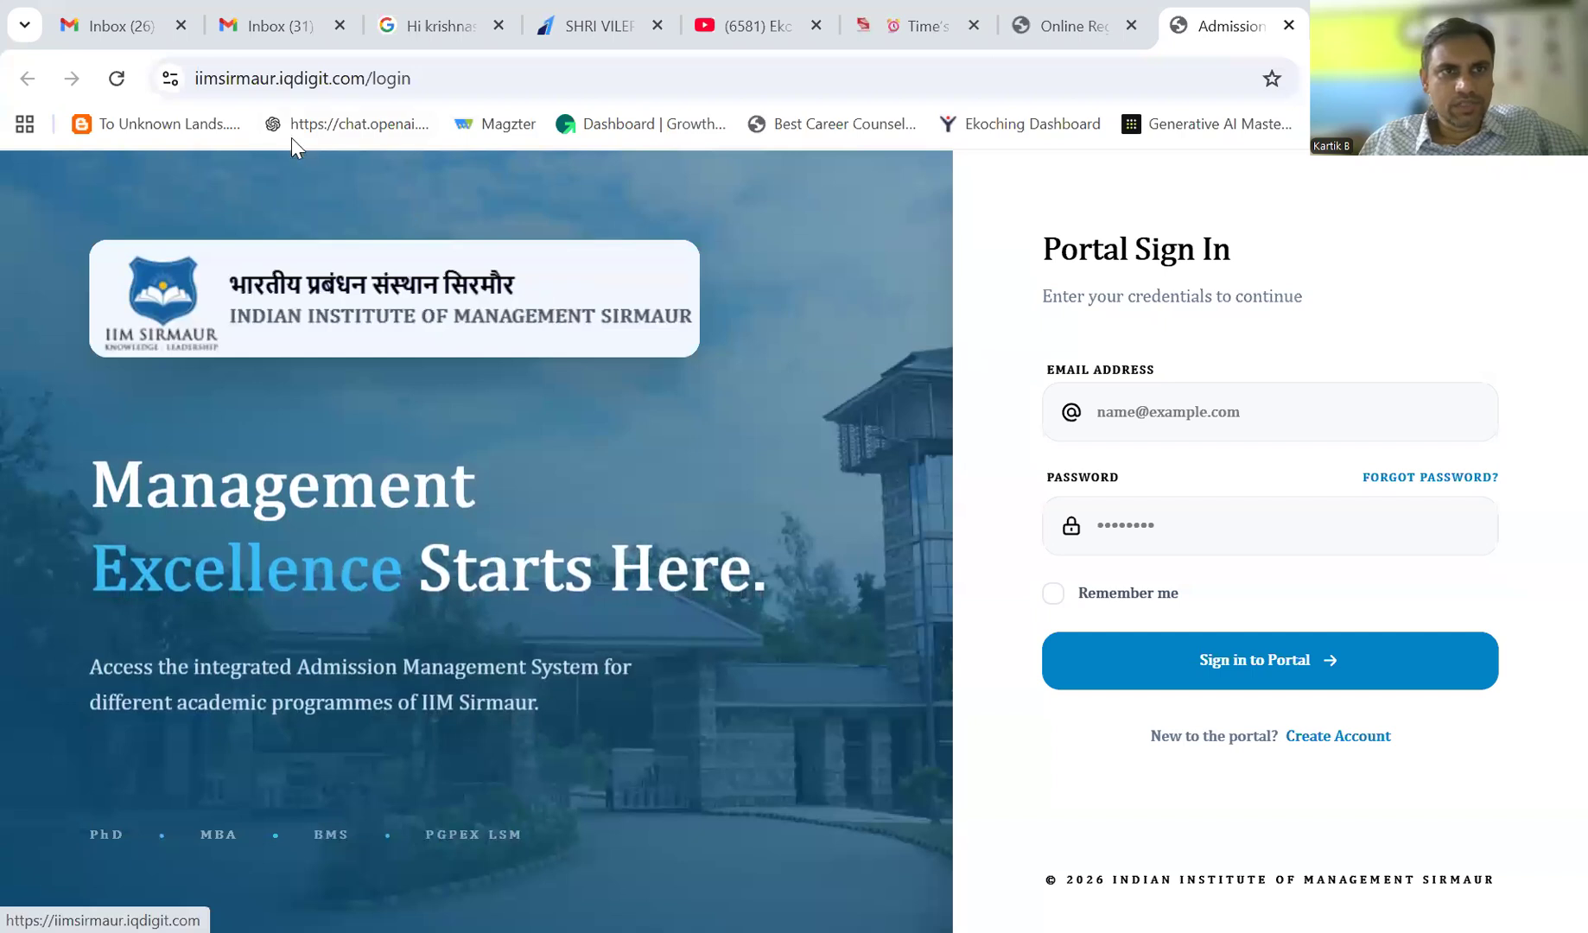
- Switch to account creation and autofill the new account's email from the saved suggestion
{"action": "left_click", "coordinate": [1140, 412]}
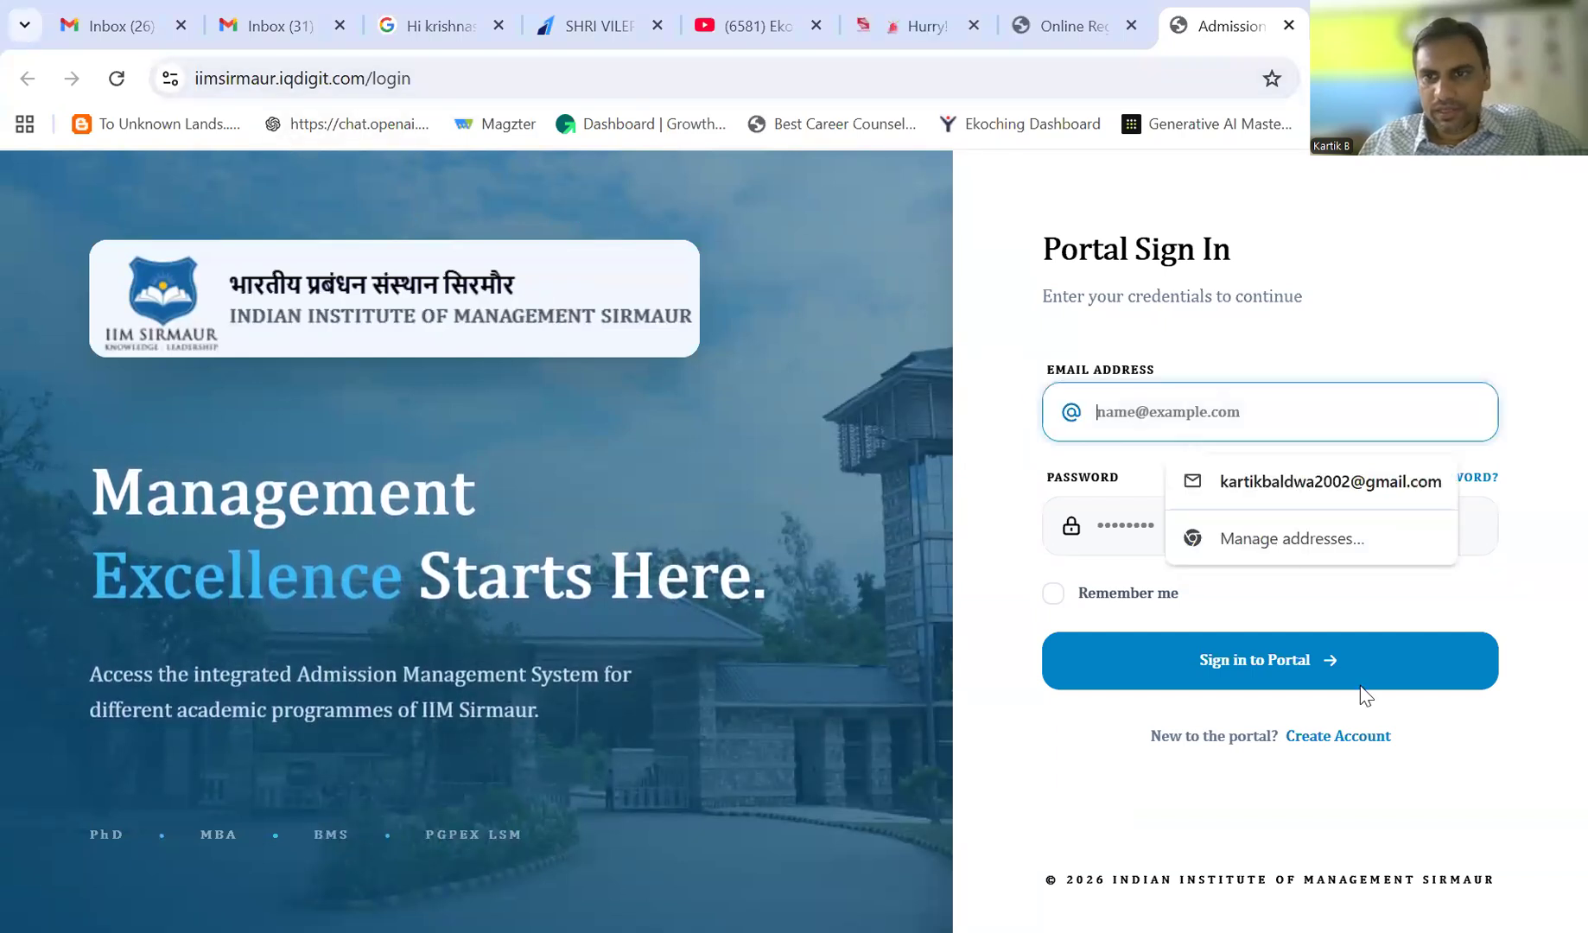
{"action": "left_click", "coordinate": [1347, 737]}
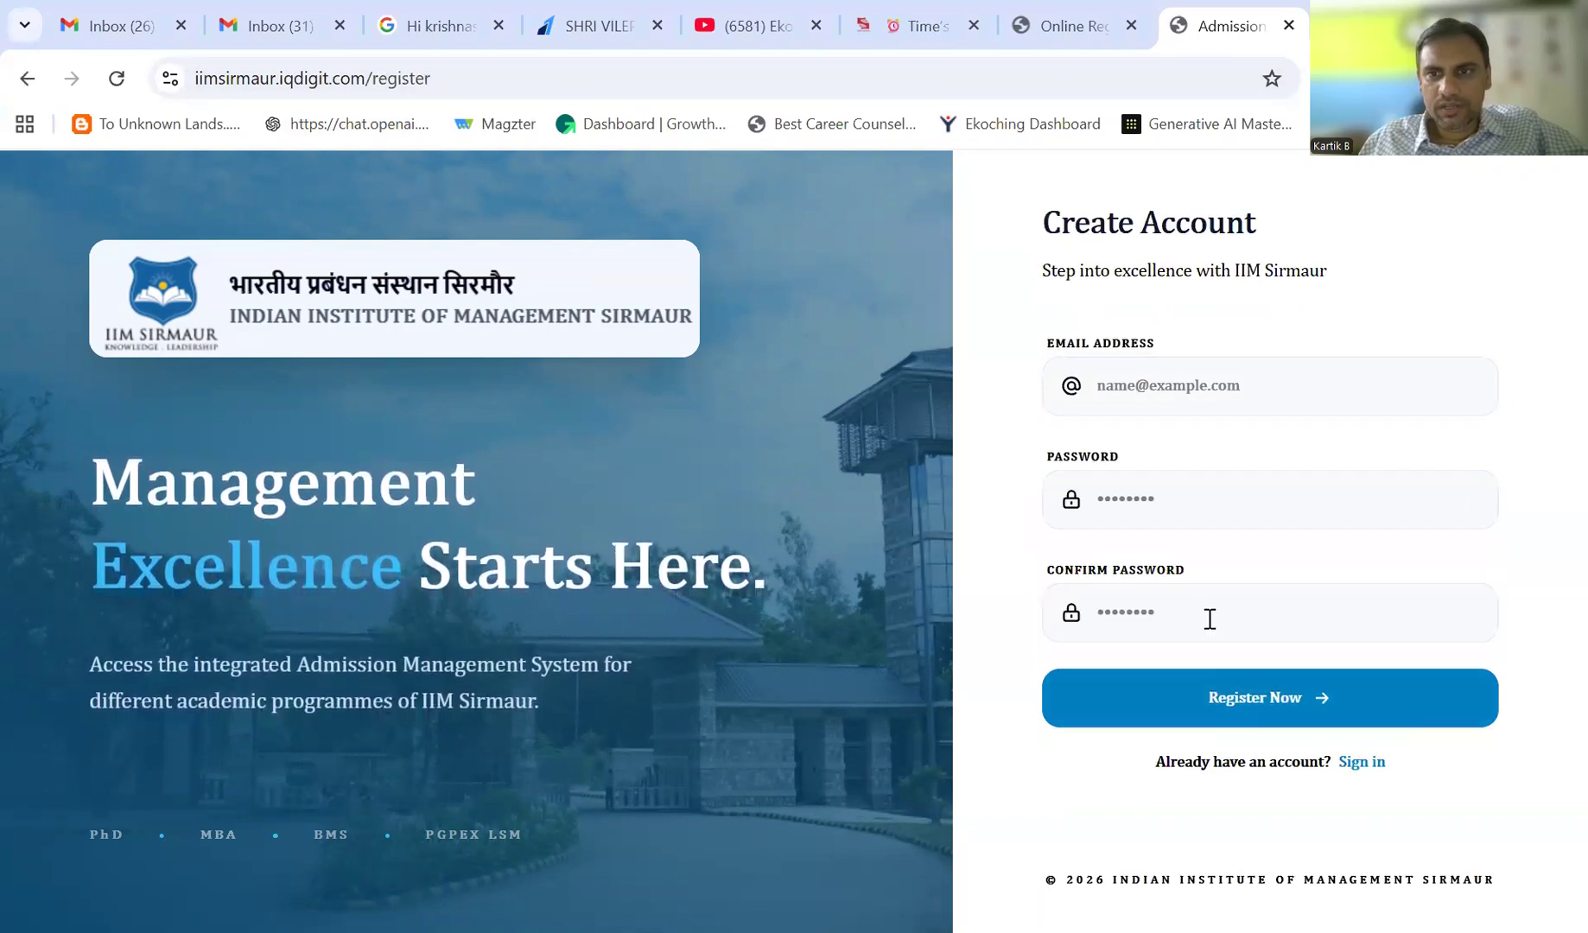
{"action": "left_click", "coordinate": [1159, 388]}
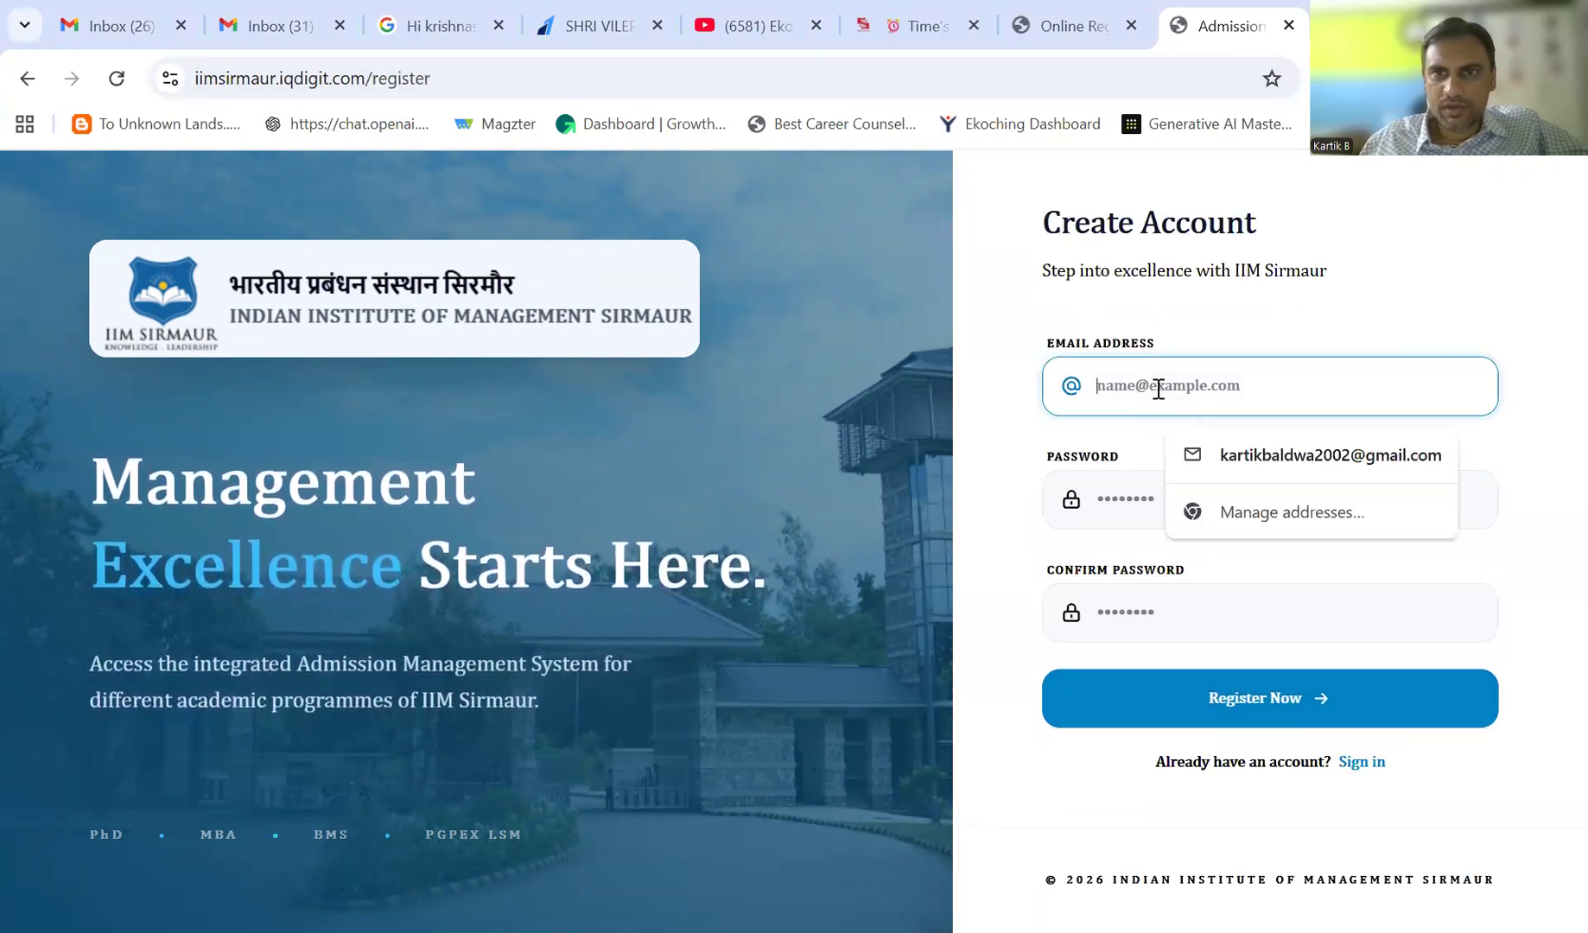
{"action": "left_click", "coordinate": [1293, 458]}
- Enter and confirm the account password, register, and dismiss Chrome's save-password prompt
{"action": "left_click", "coordinate": [1137, 510]}
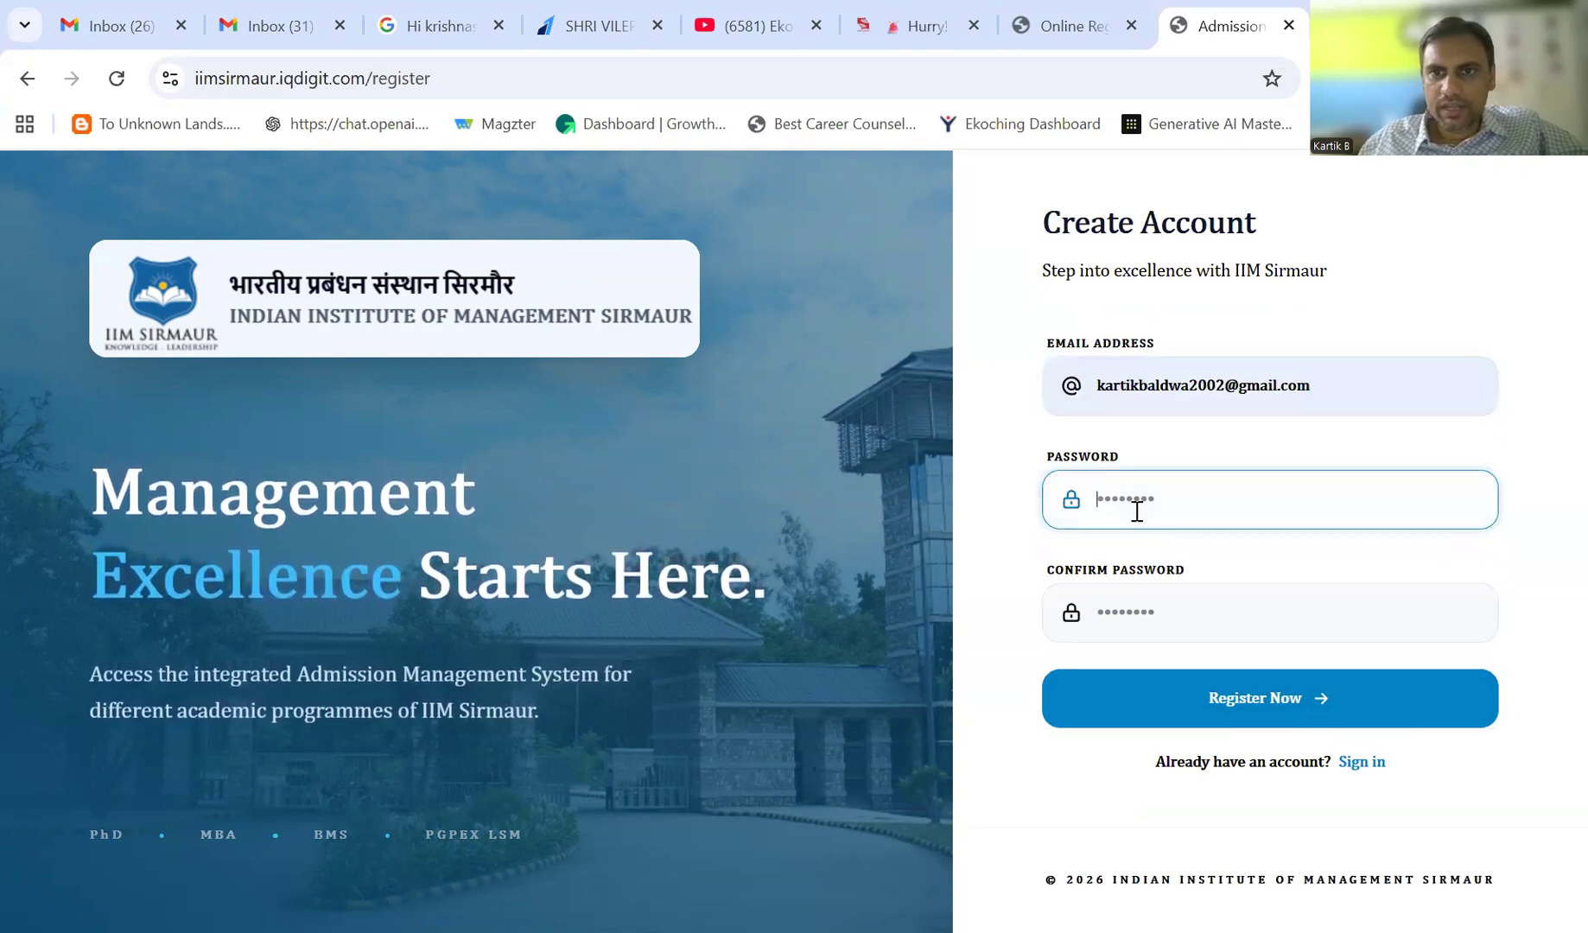
{"action": "type", "text": "******"}
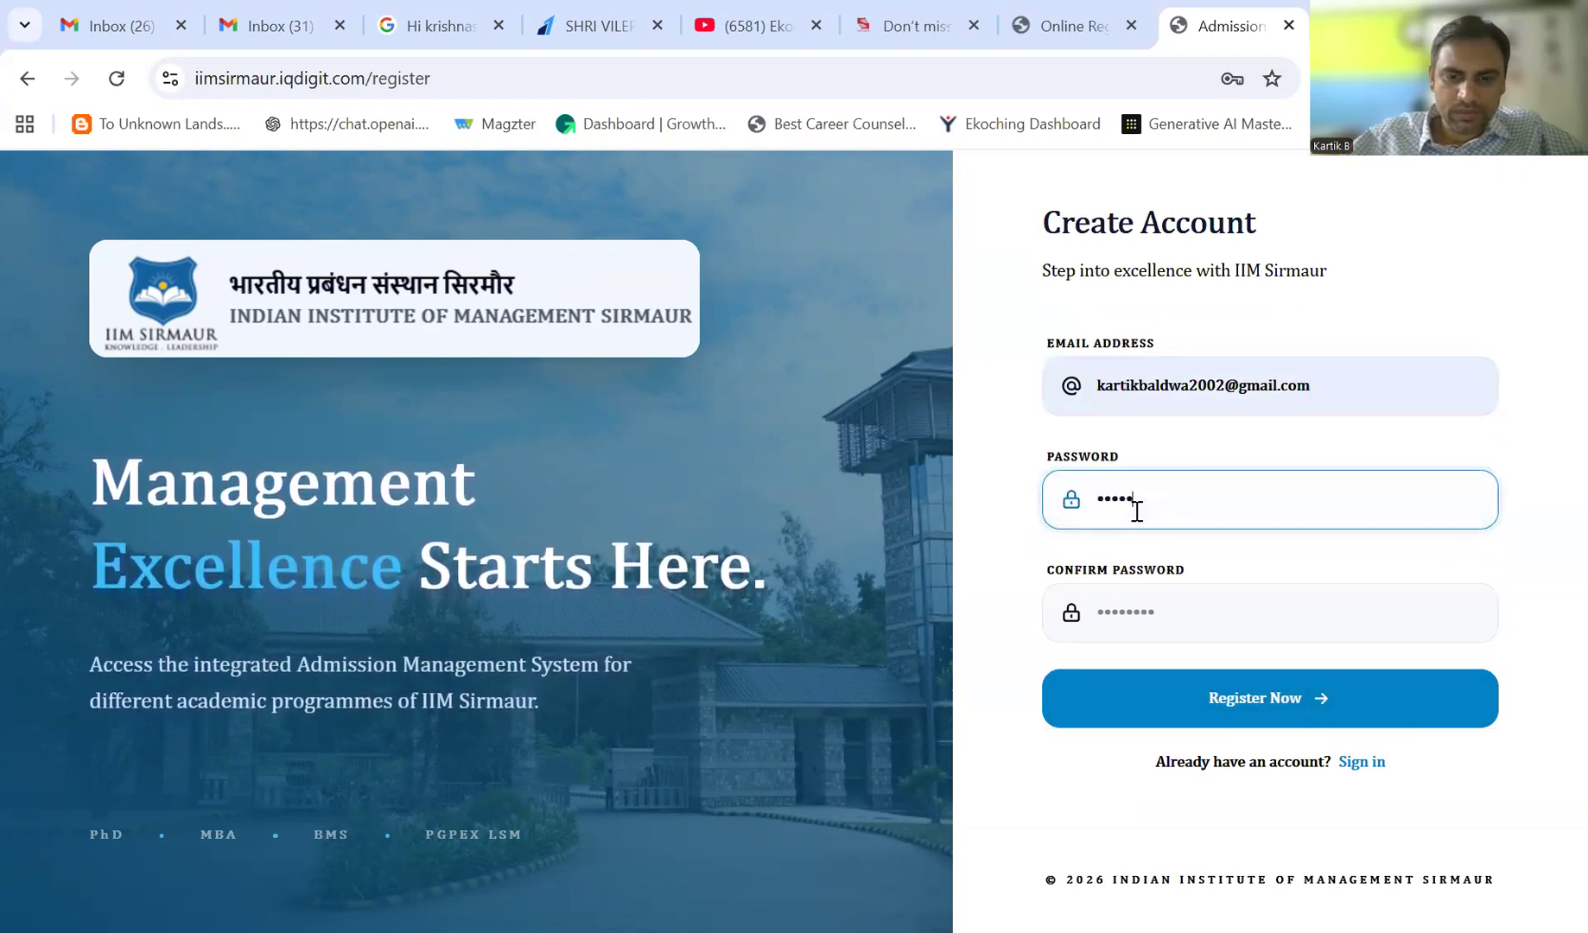
{"action": "type", "text": "****"}
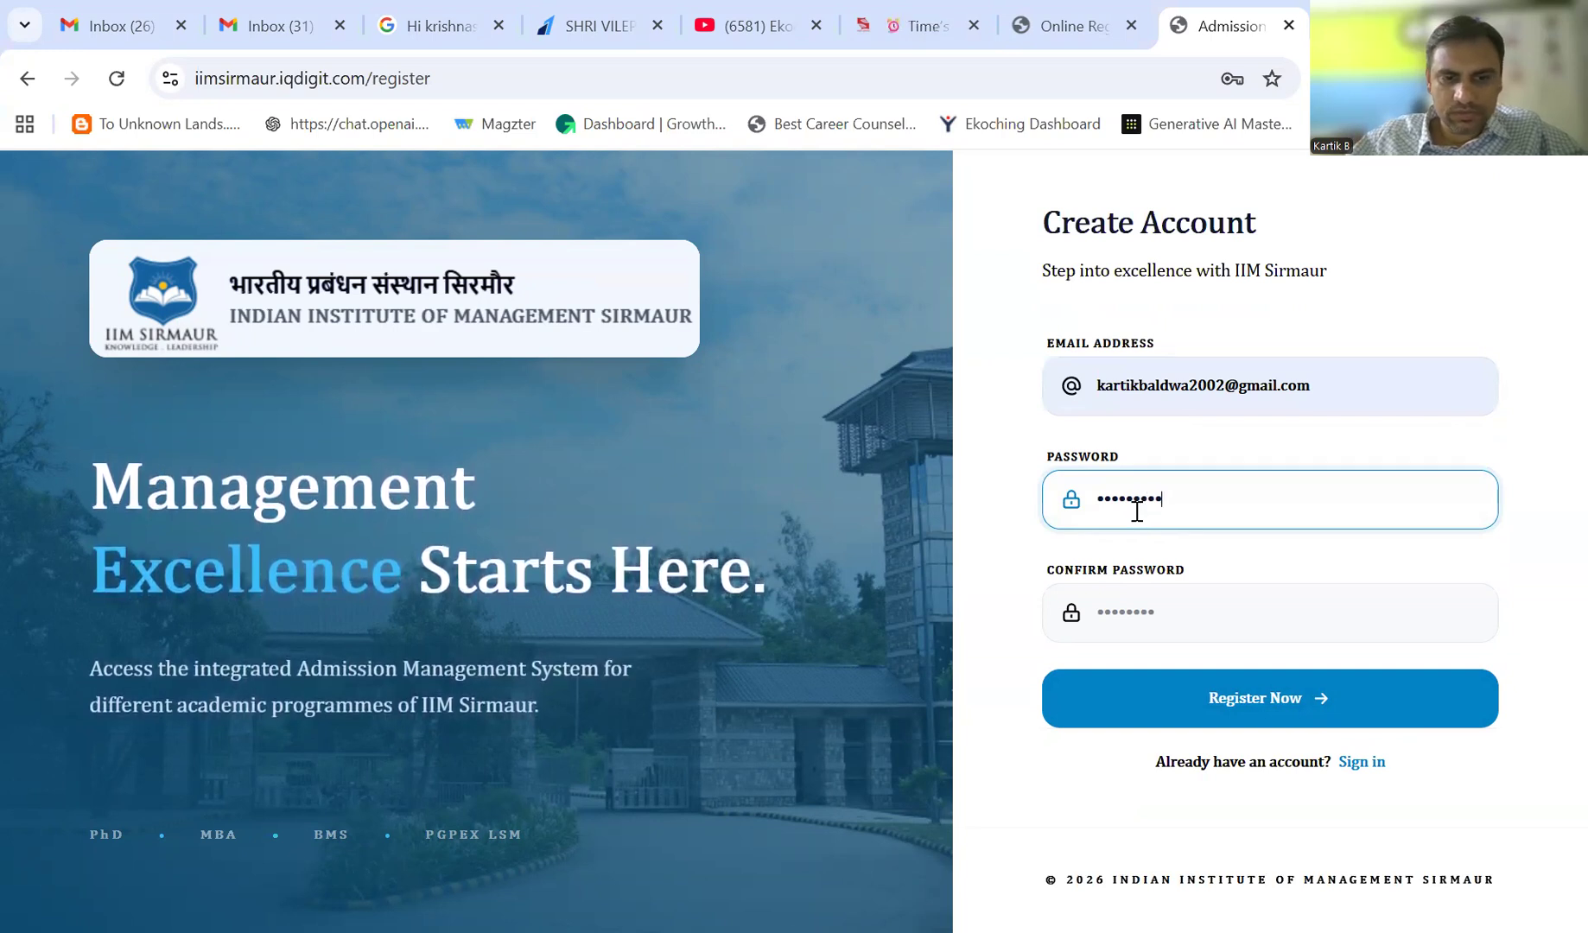
{"action": "type", "text": "**"}
{"action": "left_click", "coordinate": [1168, 619]}
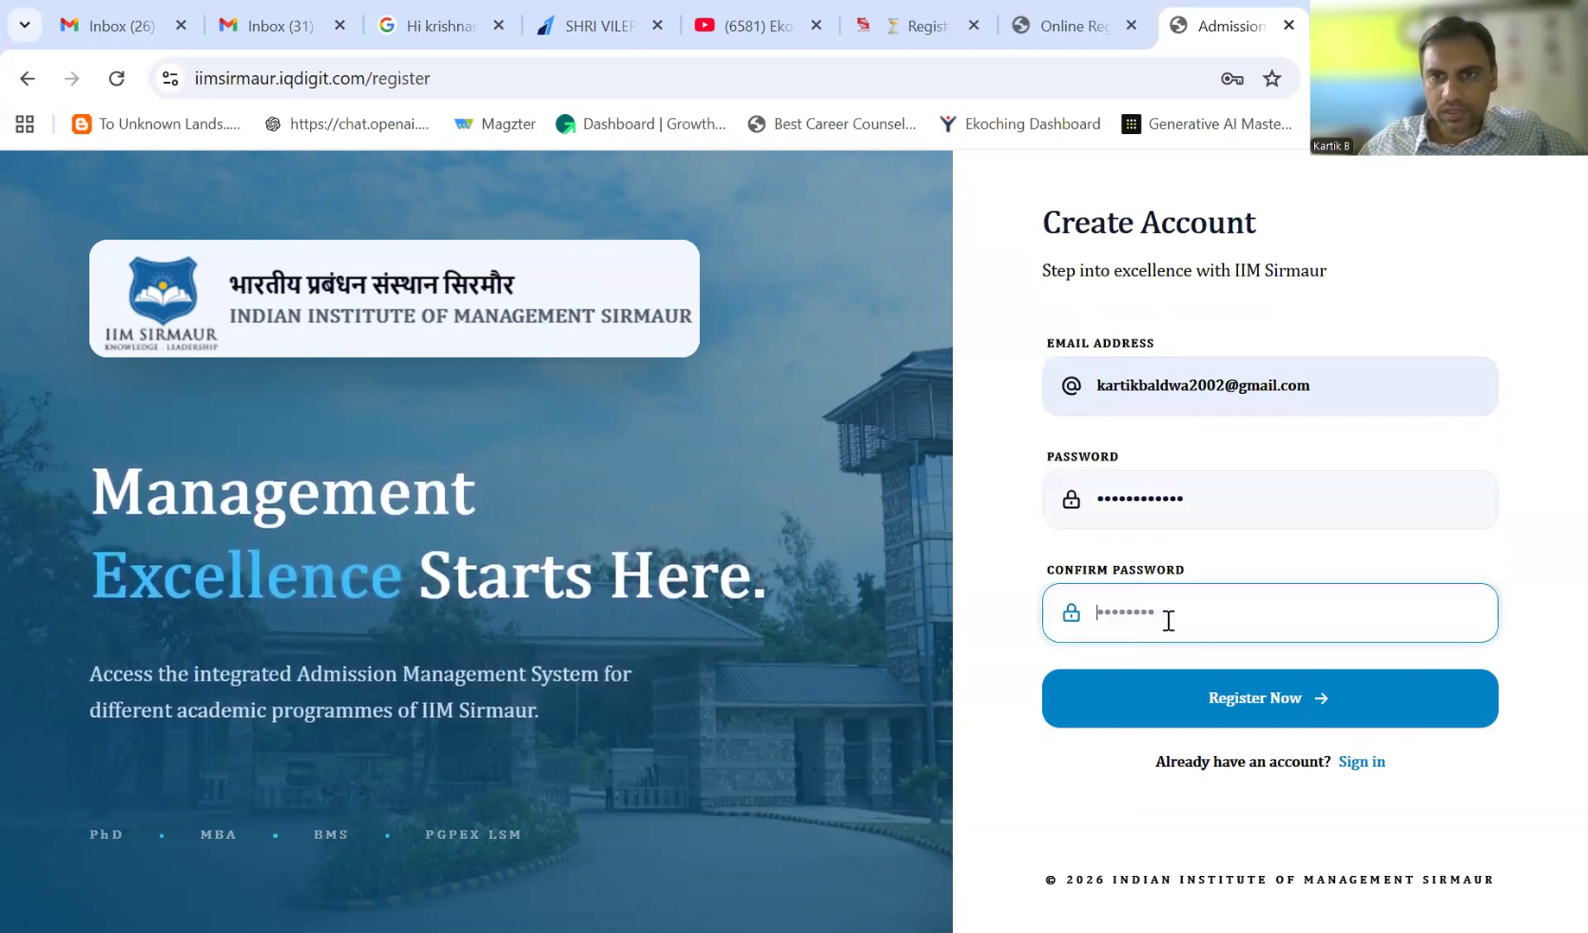
{"action": "type", "text": "******"}
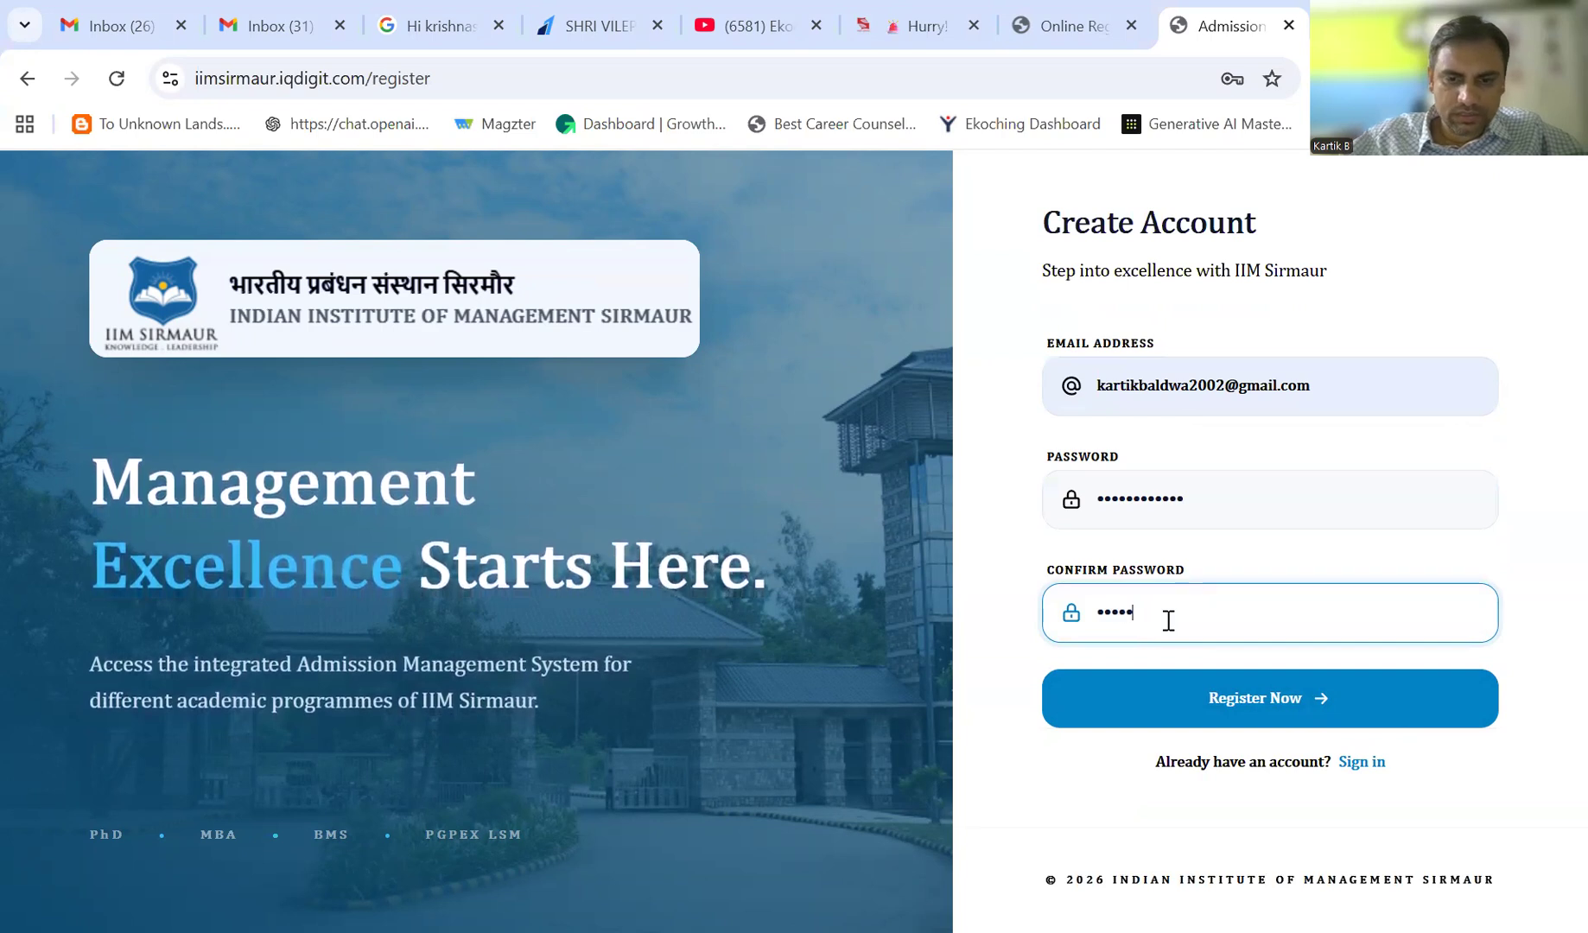
{"action": "type", "text": "******"}
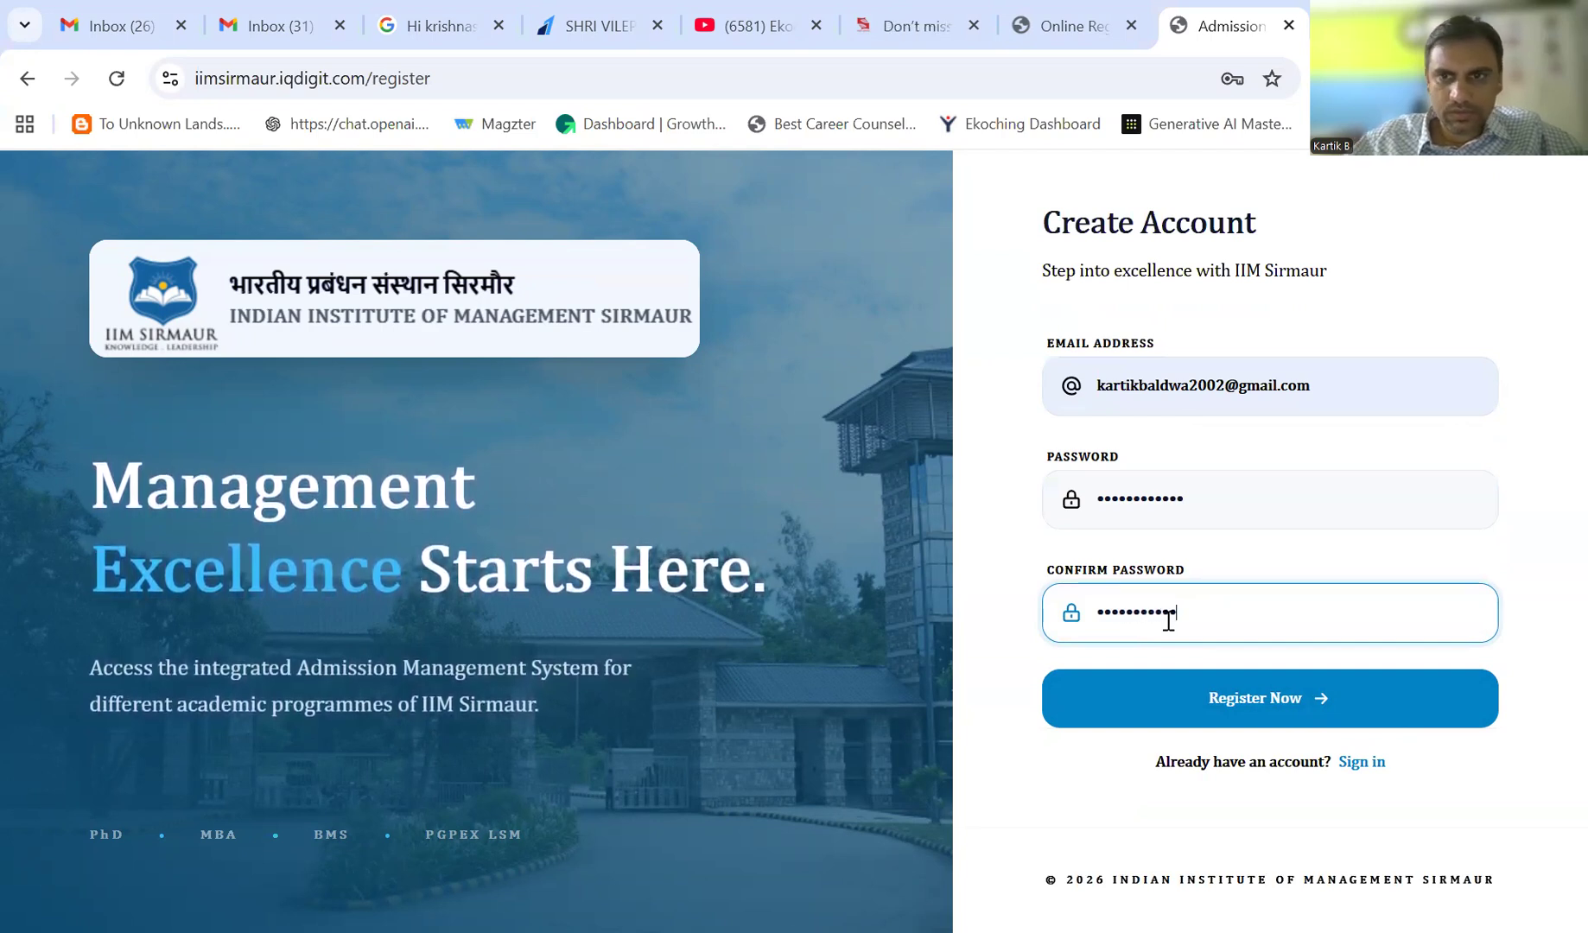
{"action": "left_click", "coordinate": [1249, 699]}
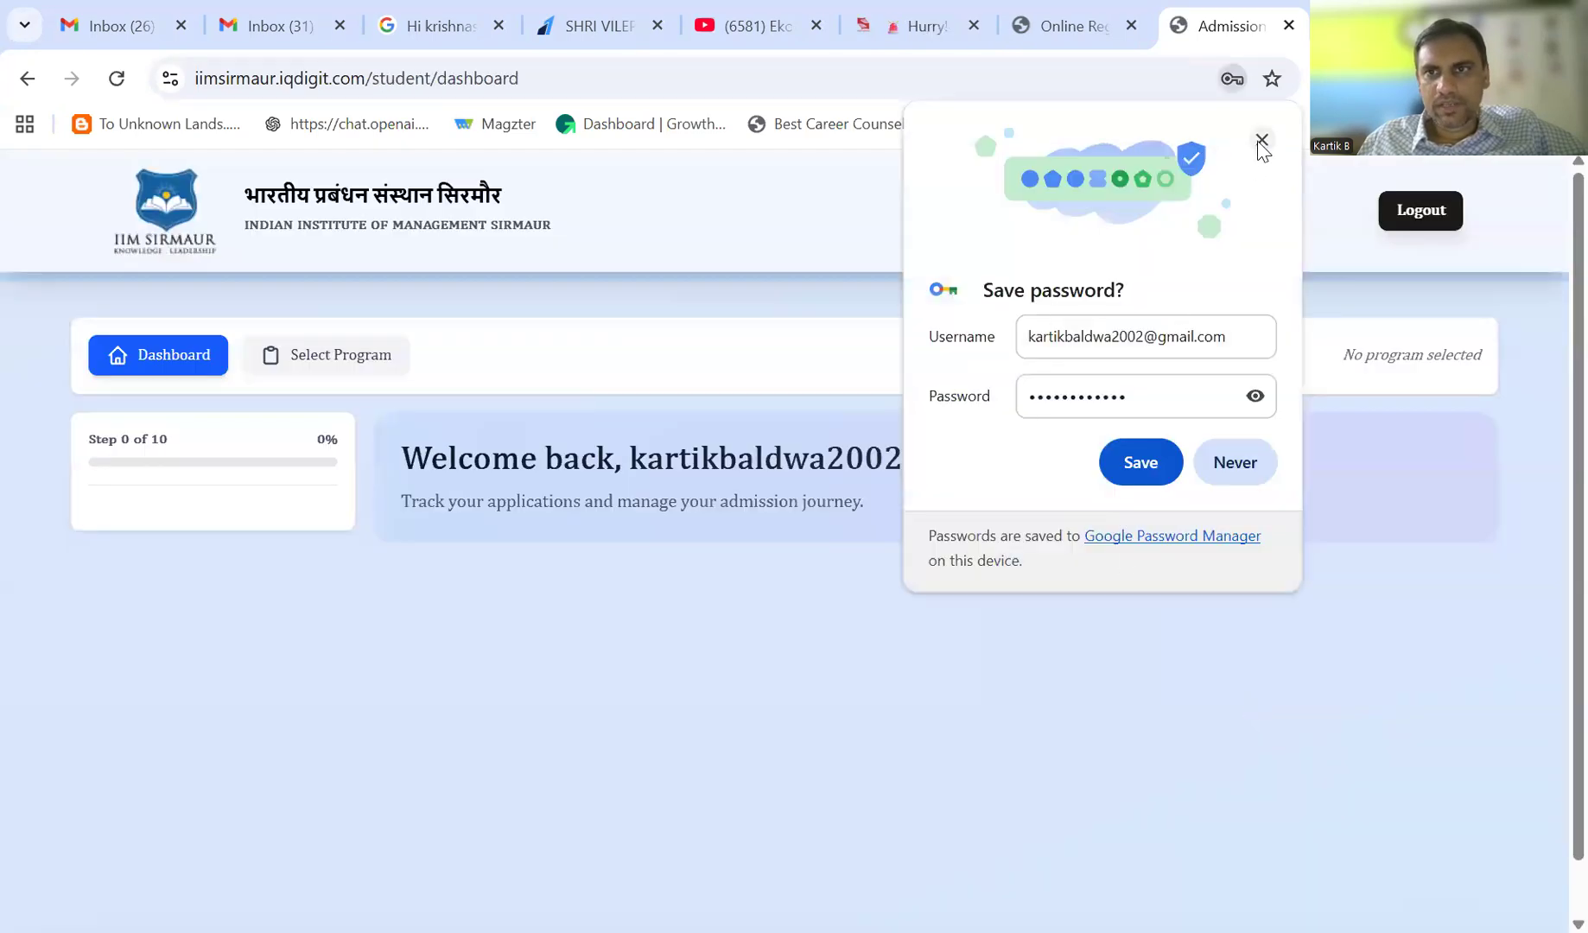
{"action": "left_click", "coordinate": [412, 436]}
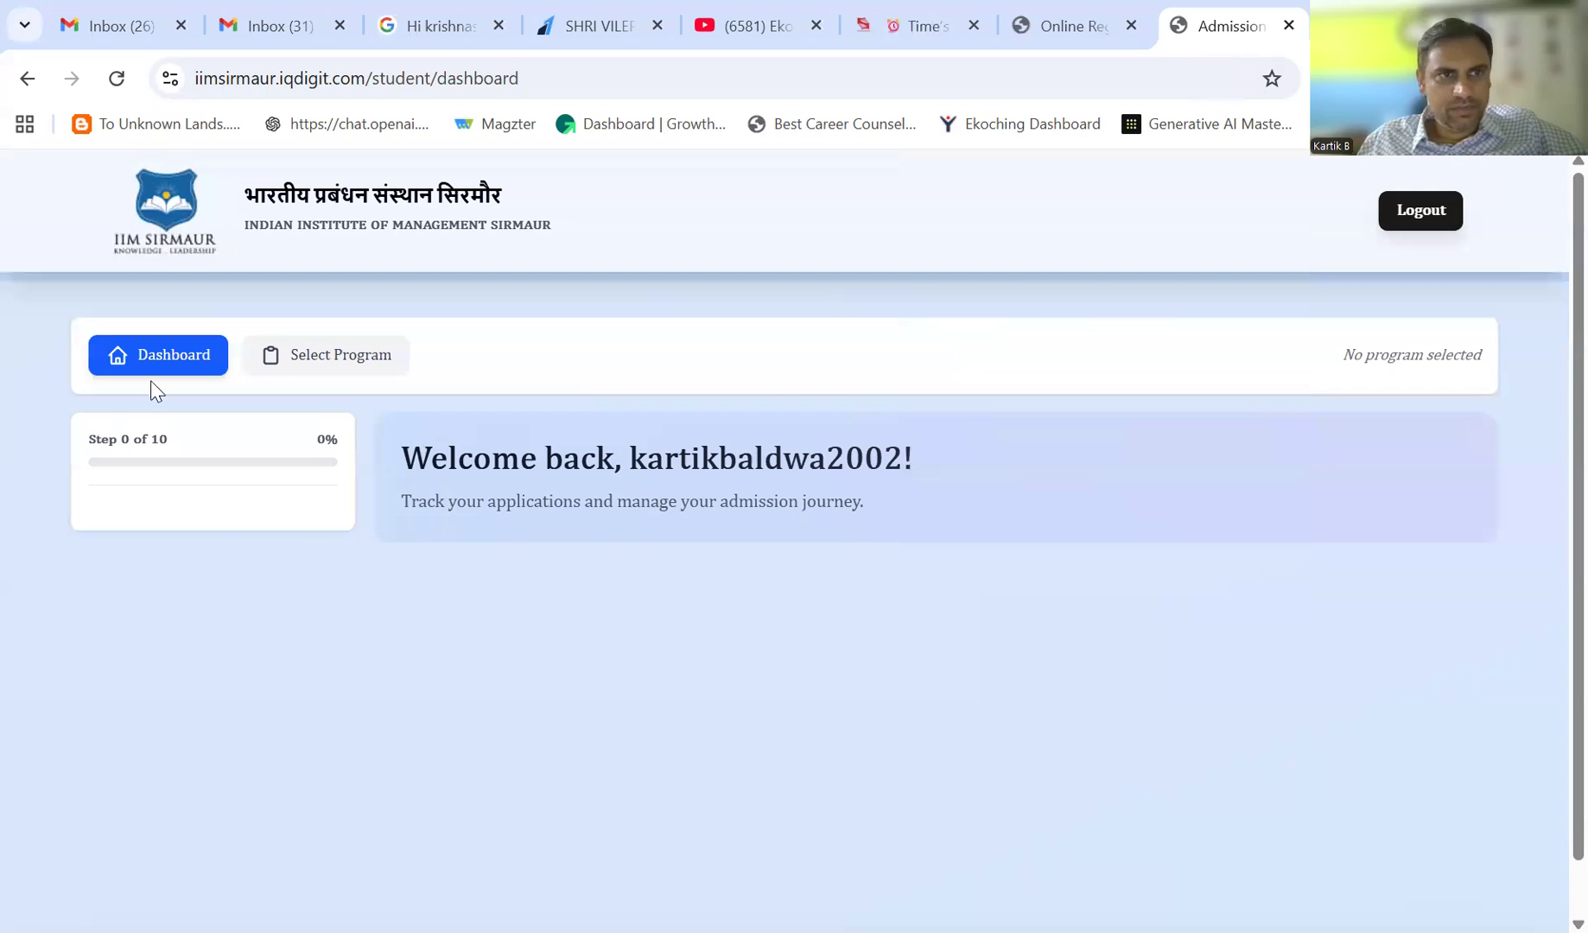
- Go from the Dashboard to Select Program and scroll down to the BMS programme card
{"action": "left_click", "coordinate": [177, 354]}
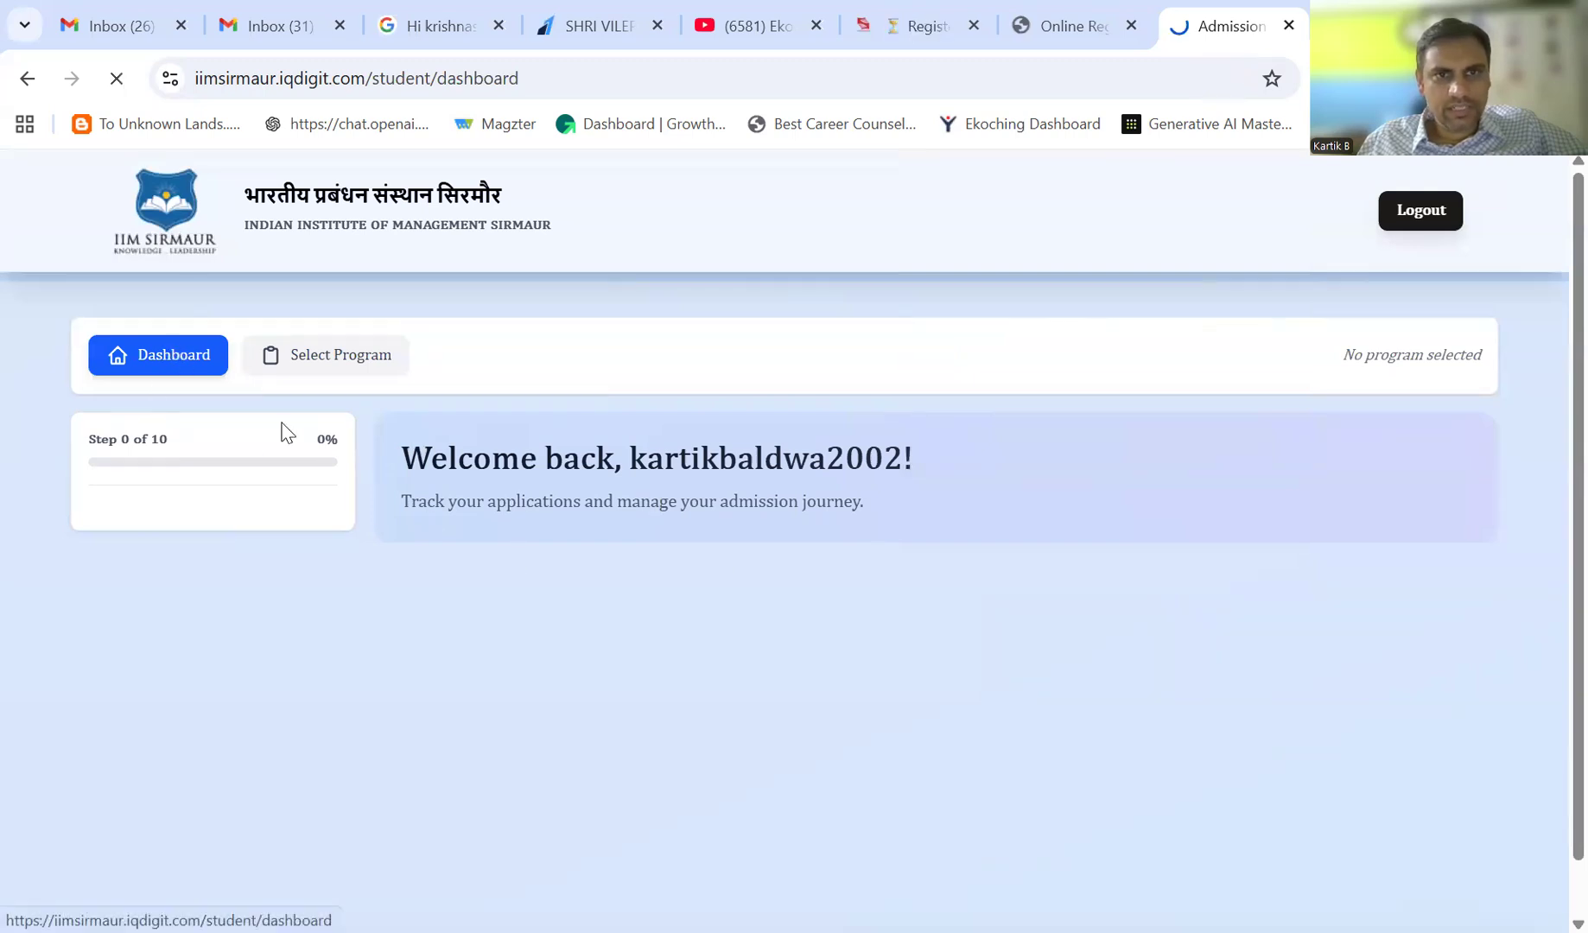
{"action": "left_click", "coordinate": [322, 356]}
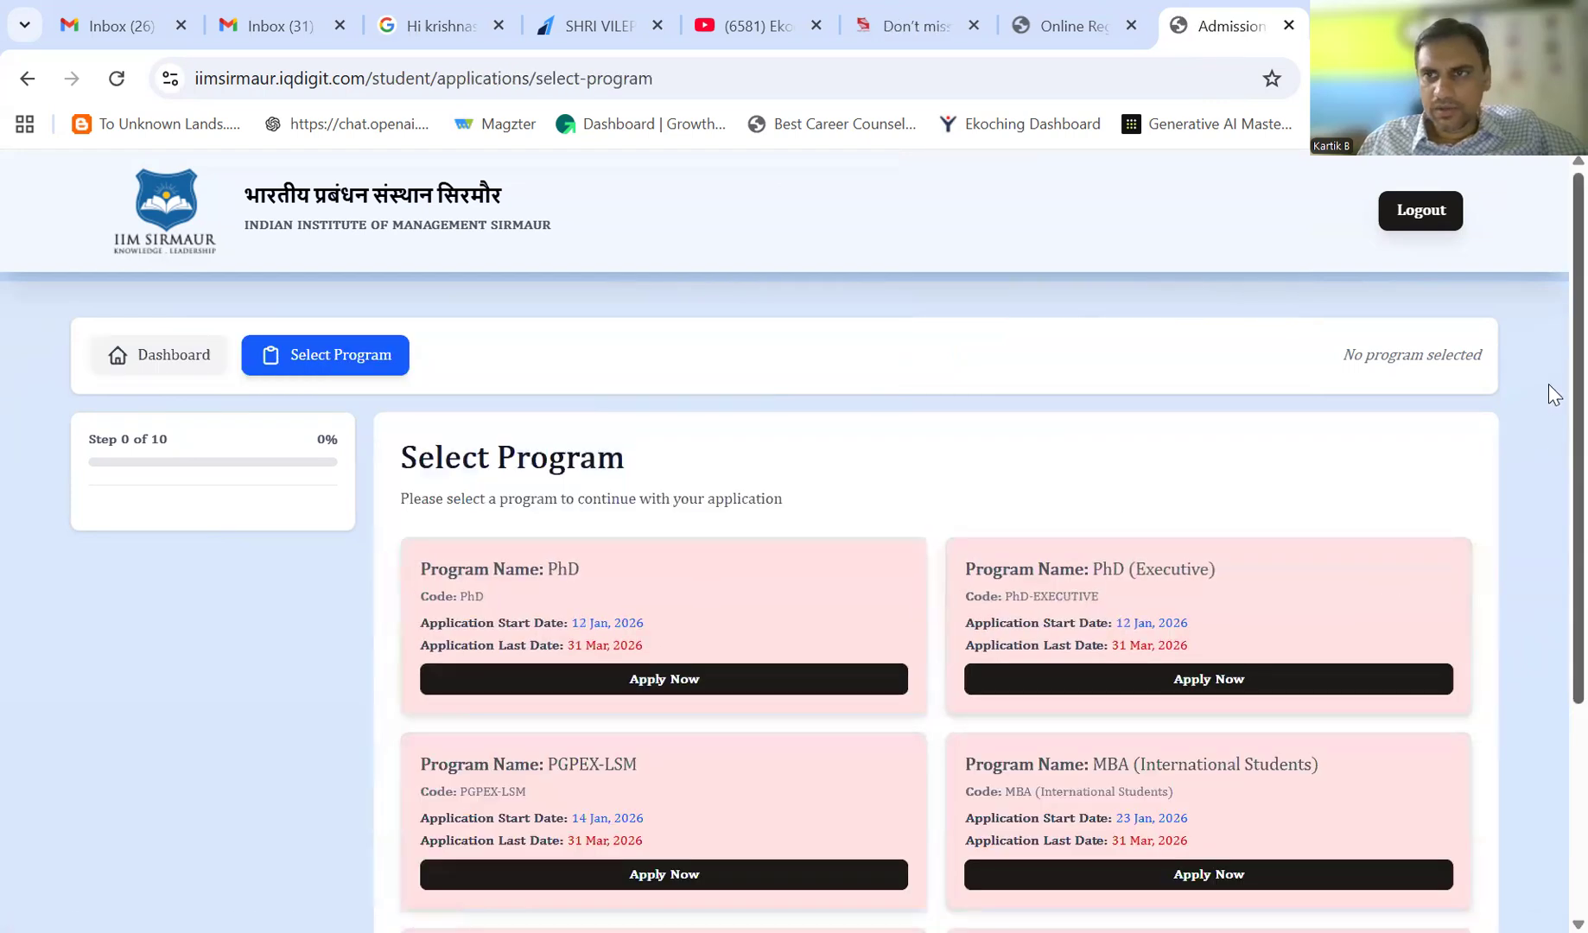
{"action": "scroll", "coordinate": [1549, 387], "scroll_direction": "down", "scroll_amount": 3}
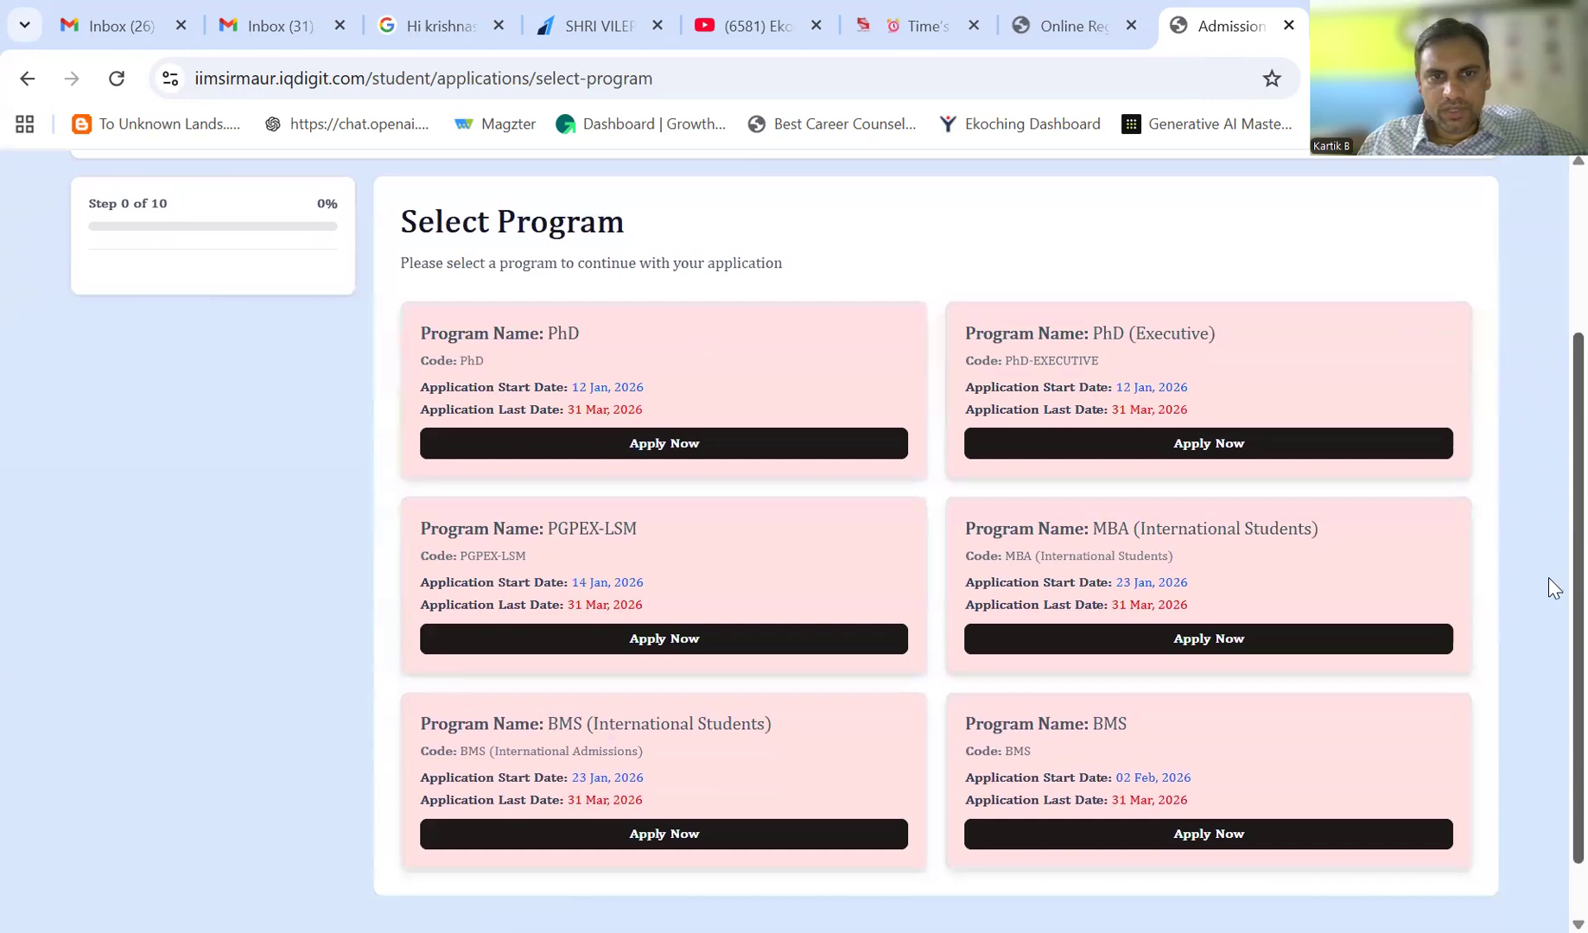
{"action": "scroll", "coordinate": [1548, 604], "scroll_direction": "down", "scroll_amount": 1}
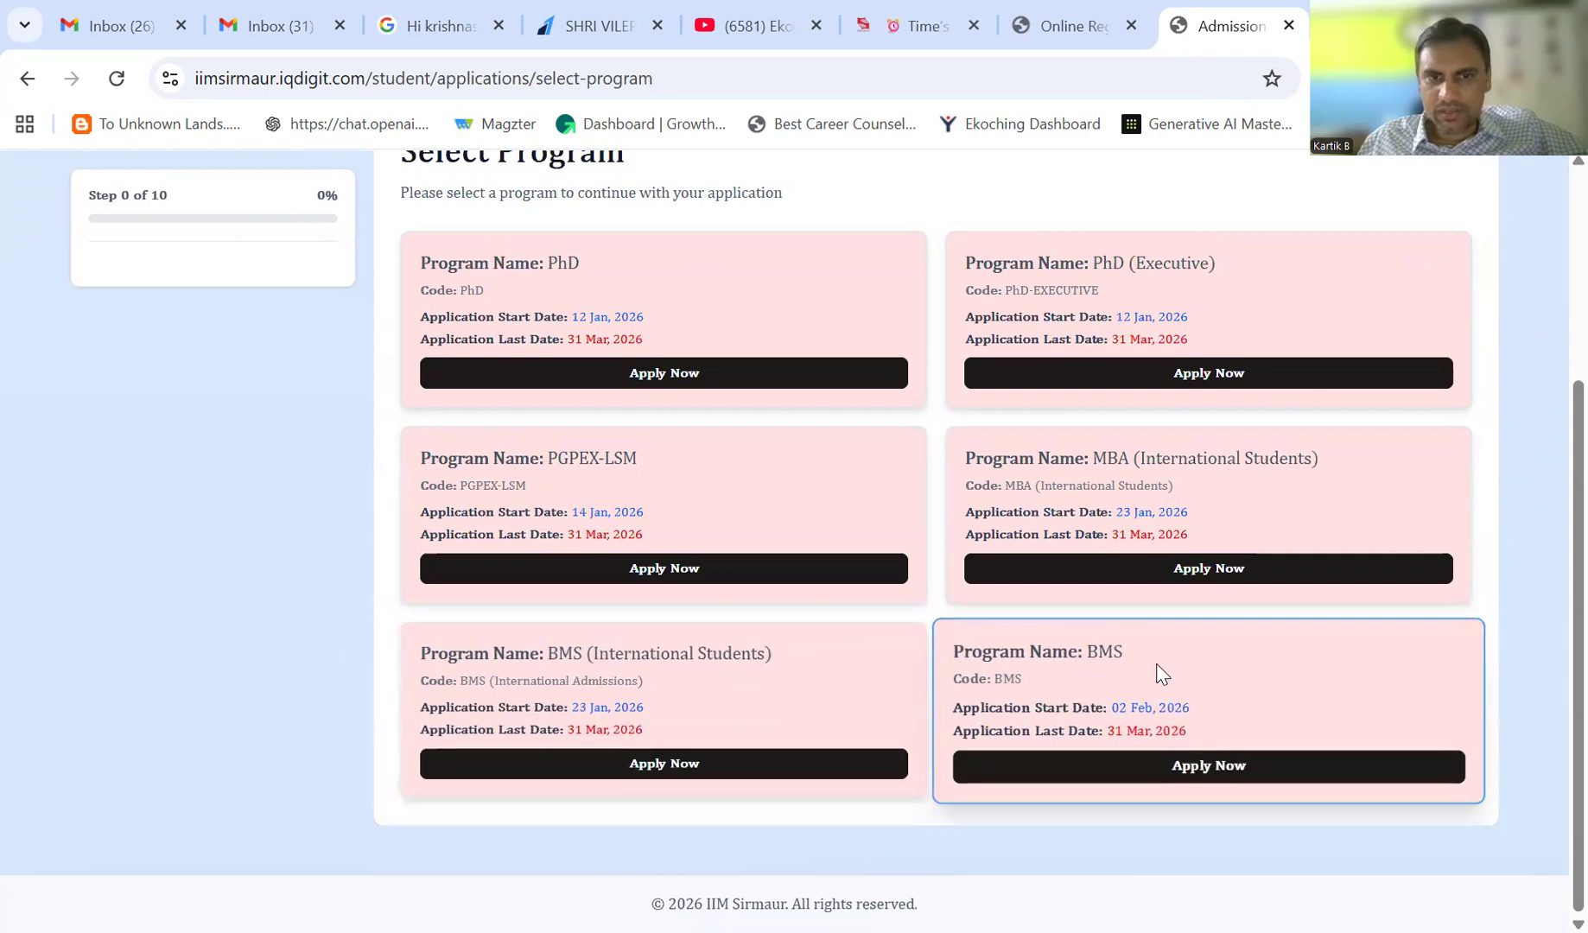
- Start the BMS application and enter the applicant's first, middle and last names with gender Male
{"action": "left_click", "coordinate": [1236, 771]}
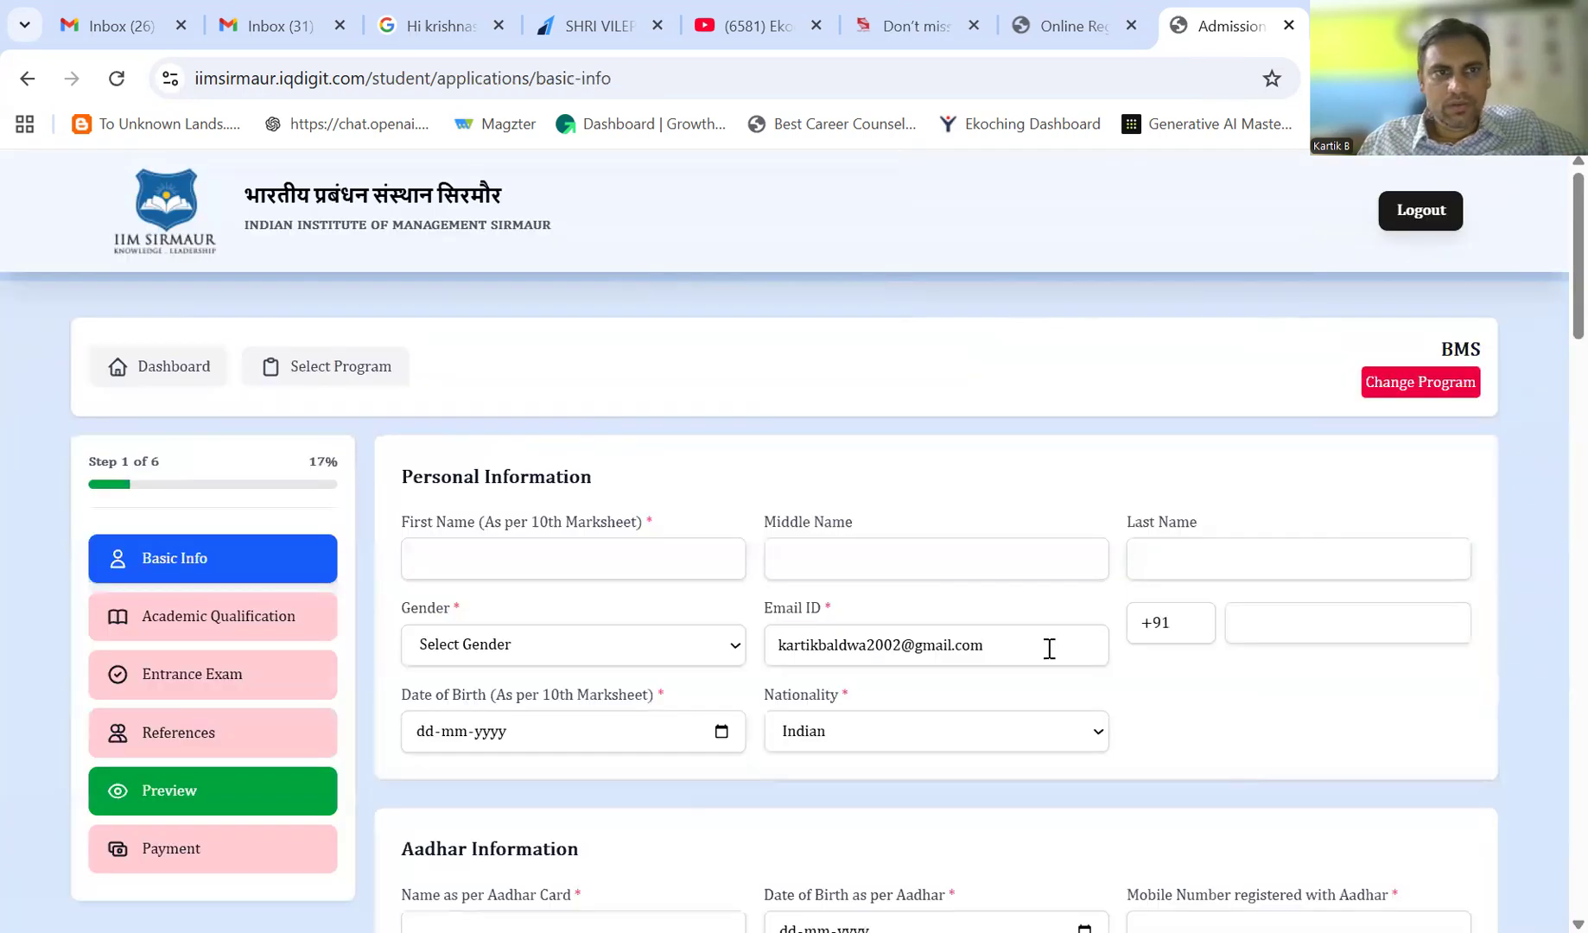
{"action": "scroll", "coordinate": [1548, 337], "scroll_direction": "down", "scroll_amount": 1}
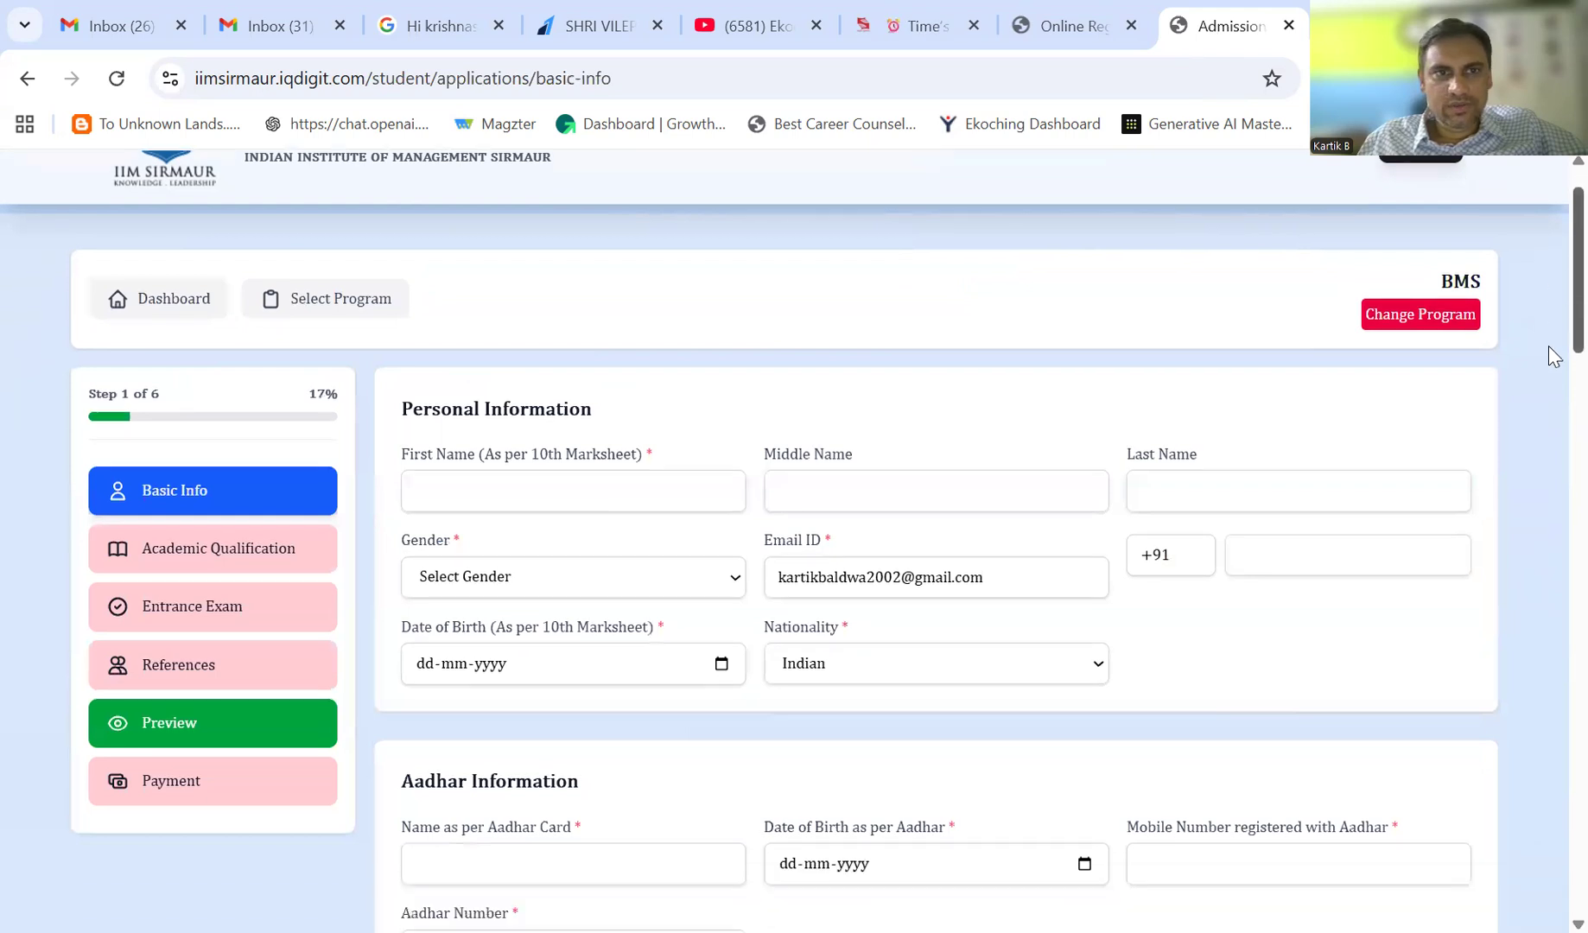
{"action": "scroll", "coordinate": [1548, 350], "scroll_direction": "down", "scroll_amount": 1}
{"action": "left_click", "coordinate": [626, 421]}
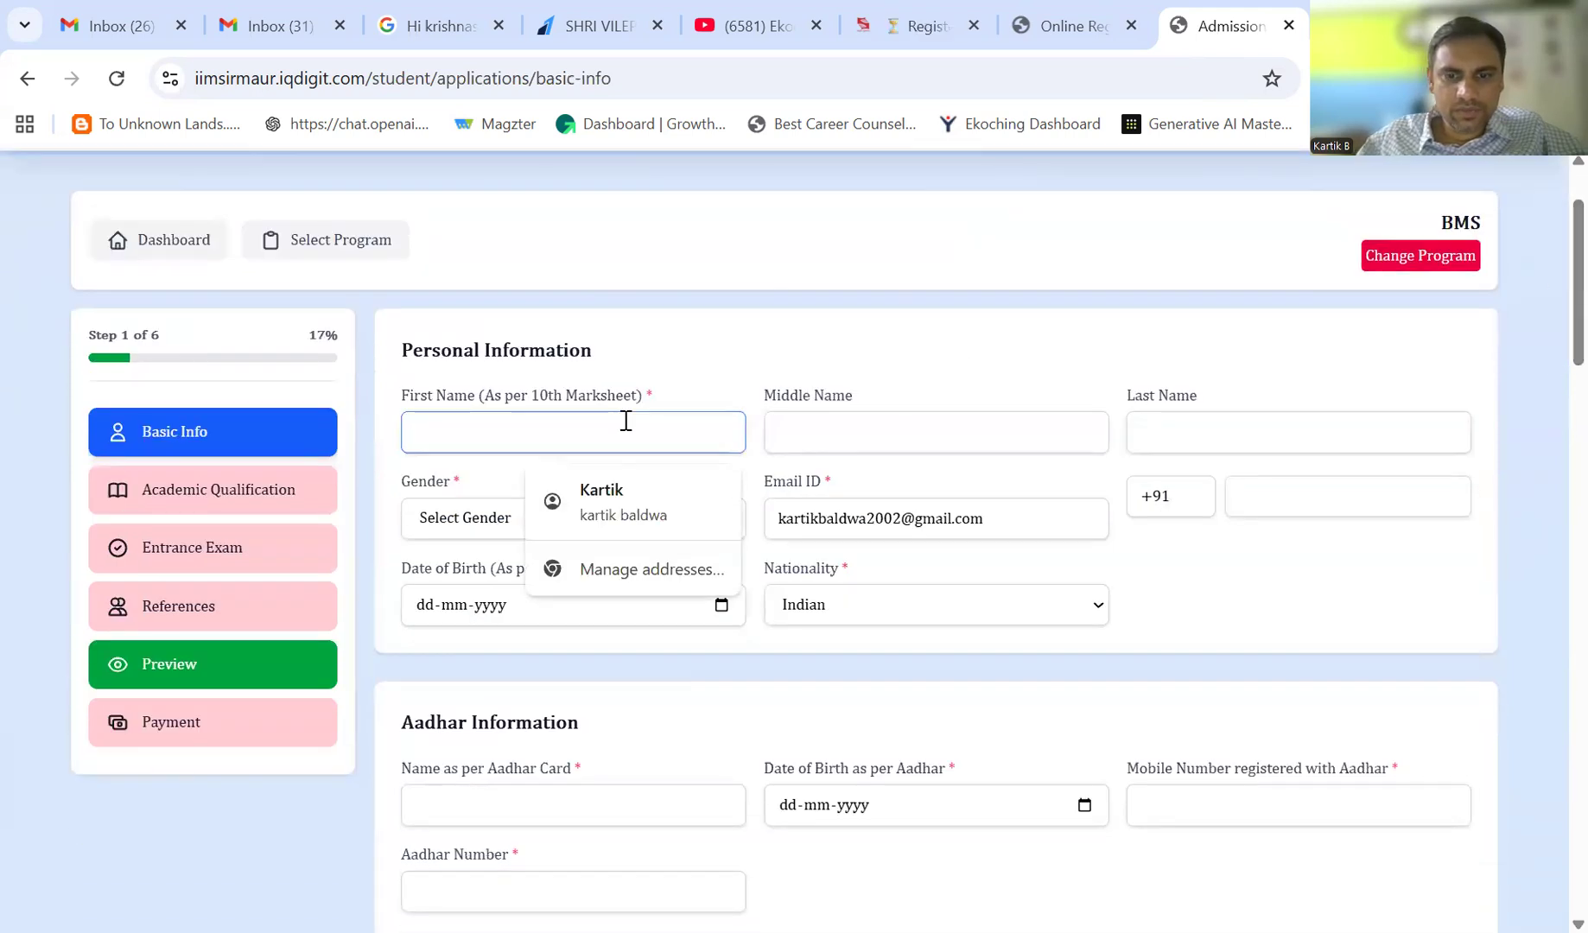
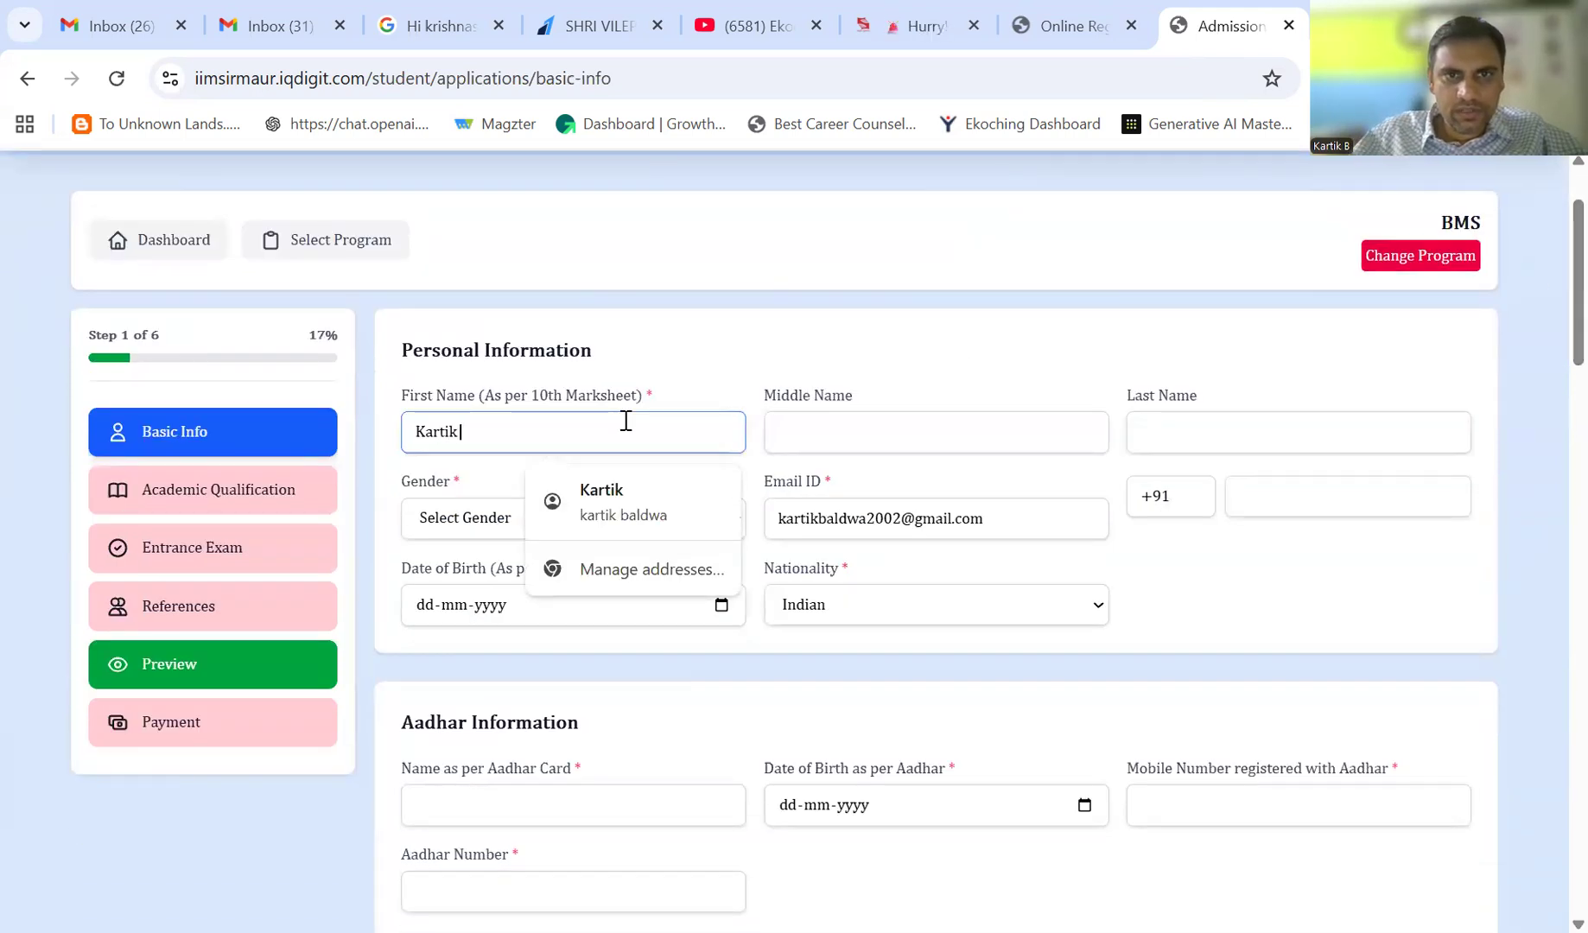
{"action": "key", "text": "Tab"}
{"action": "key", "text": "Tab"}
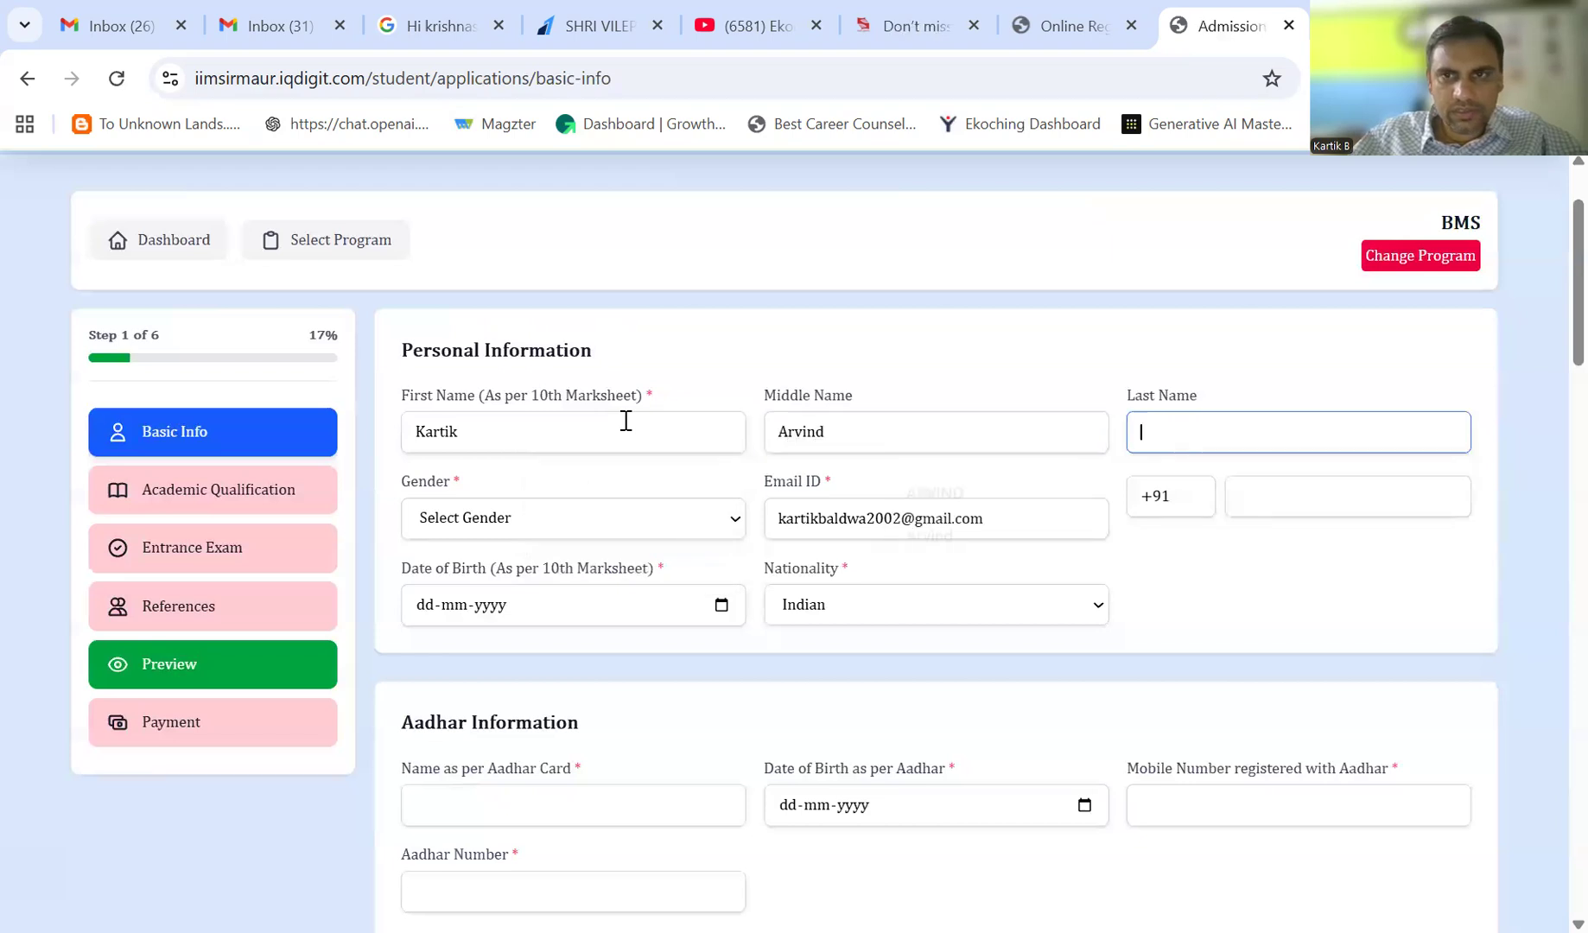
{"action": "key", "text": "Tab"}
{"action": "key", "text": "Down"}
- Enter the applicant's mobile number and date of birth, then move on to Nationality
{"action": "key", "text": "Tab"}
{"action": "key", "text": "Tab"}
{"action": "key", "text": "Tab"}
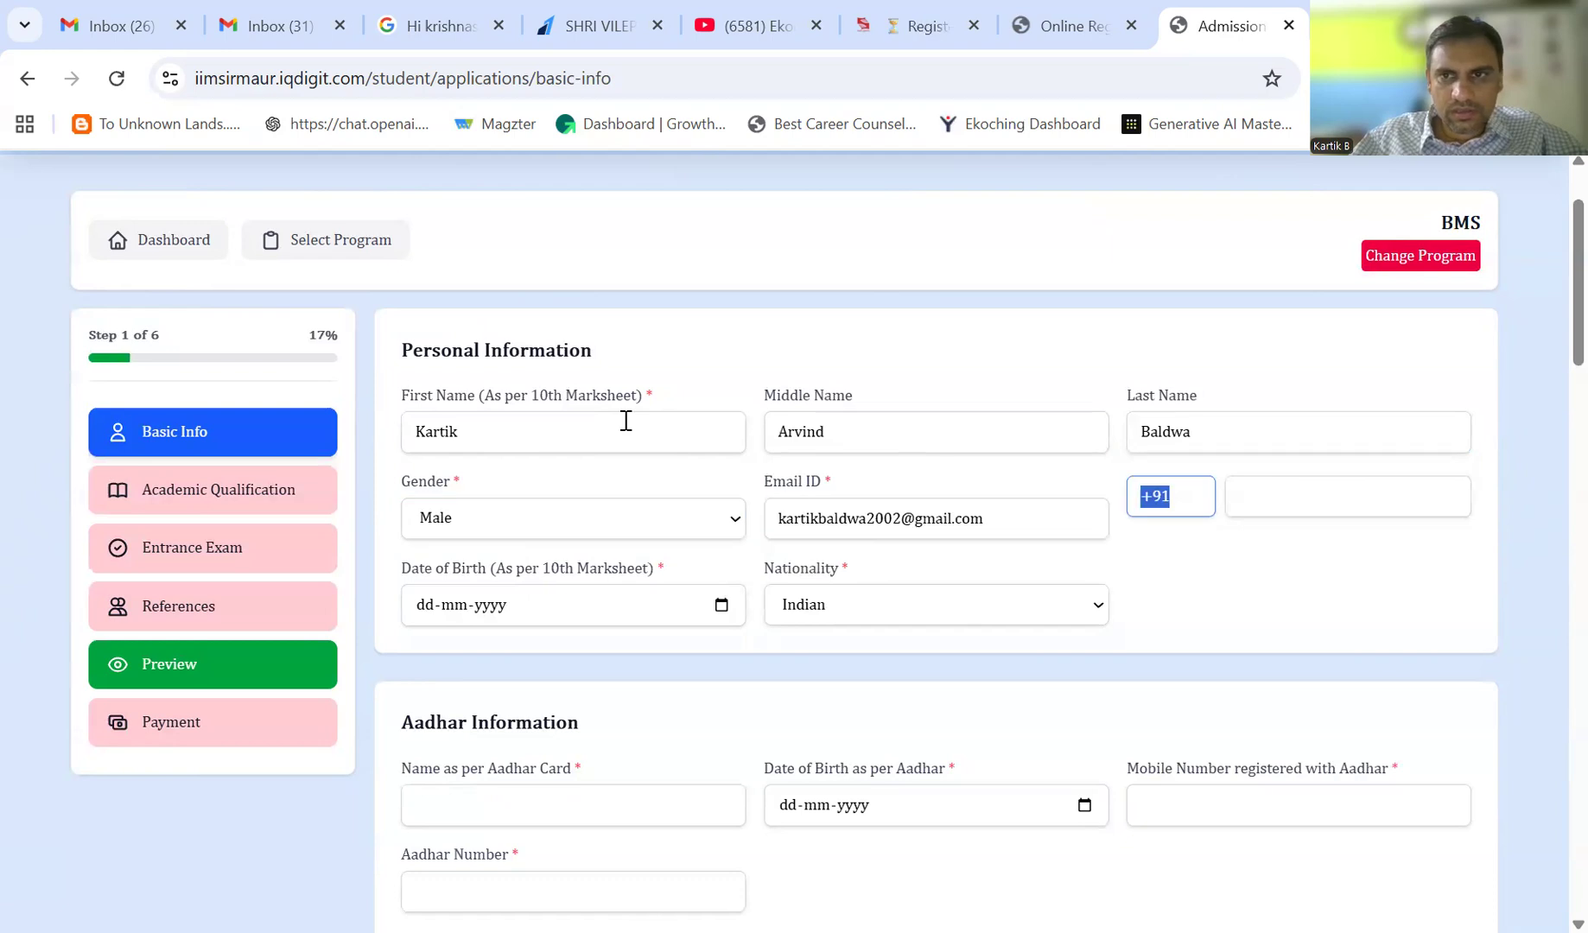
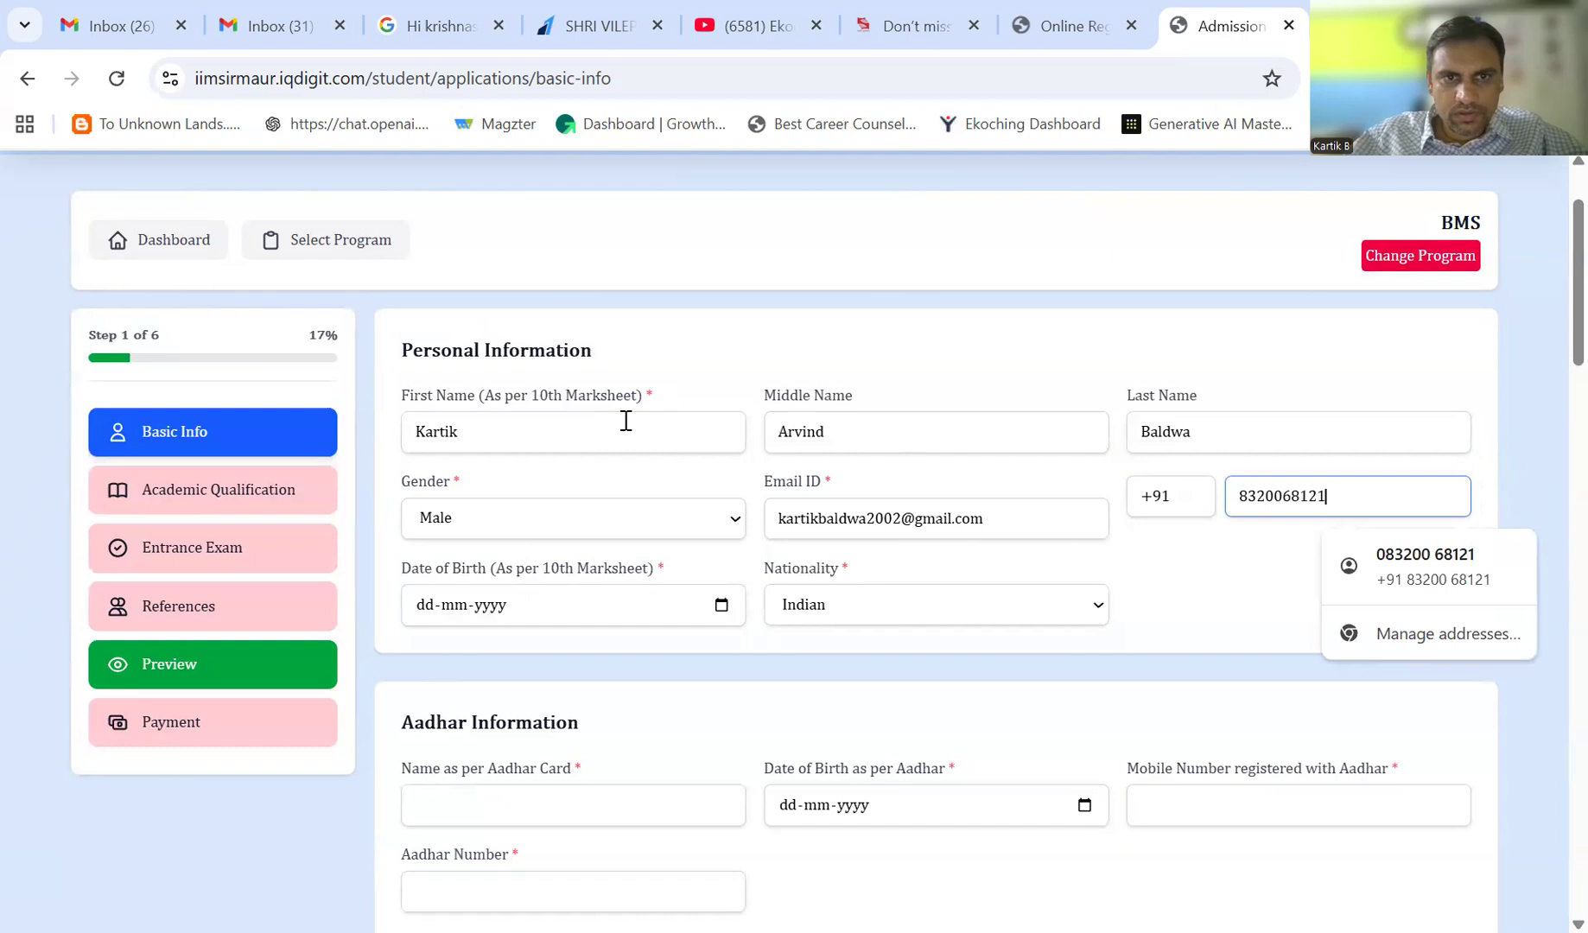
{"action": "left_click", "coordinate": [432, 609]}
{"action": "type", "text": "23-"}
{"action": "type", "text": "10-0002"}
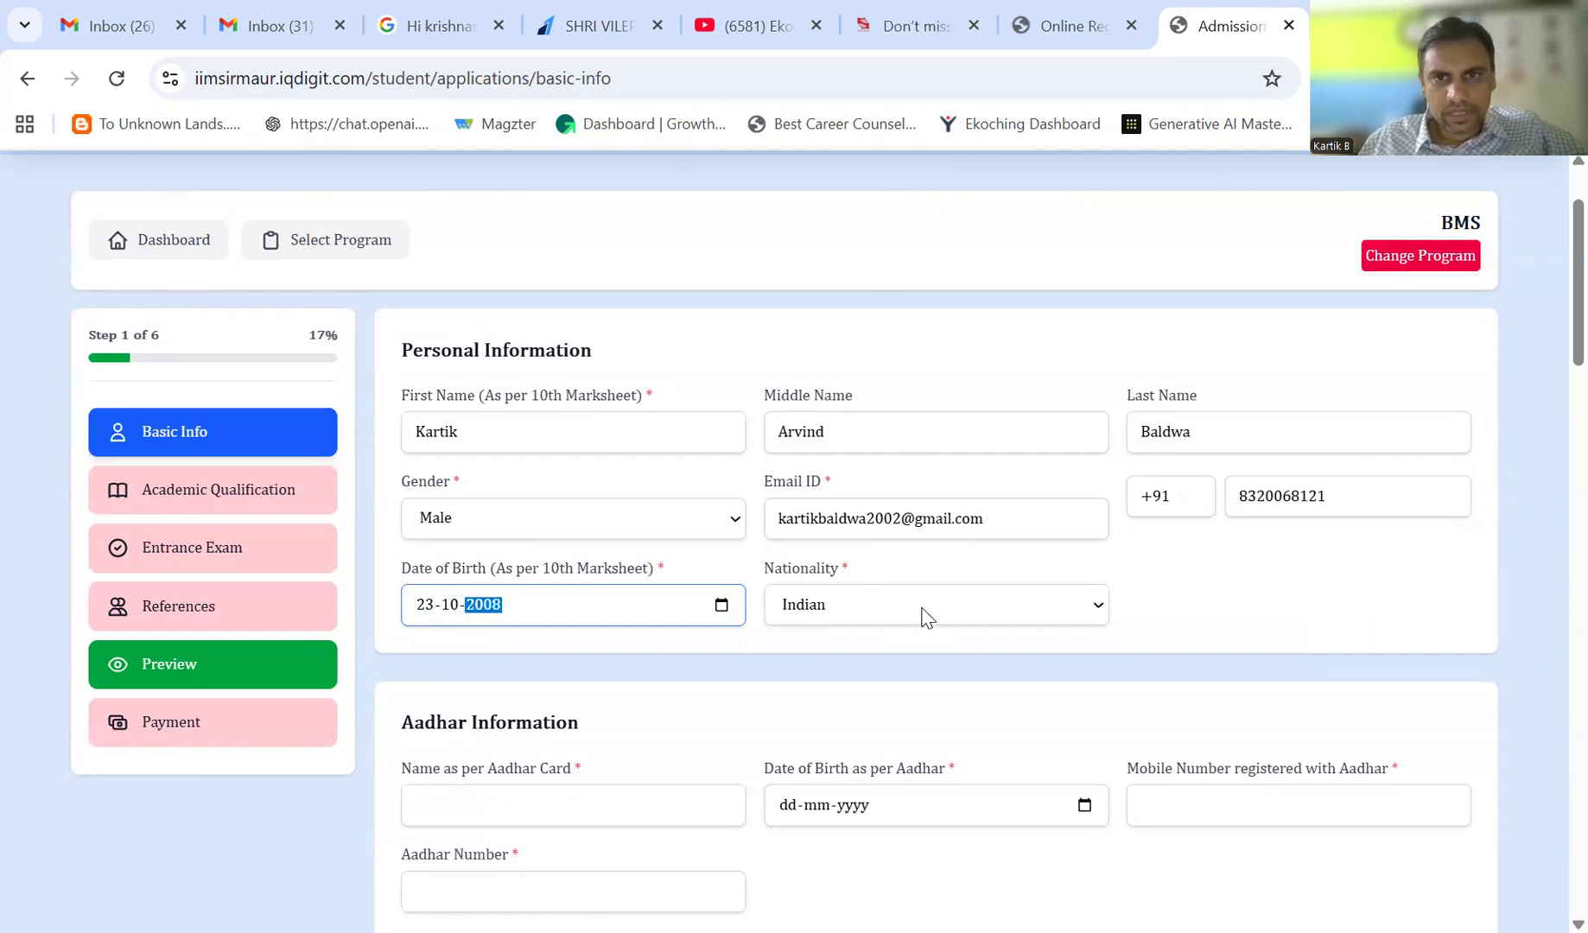
{"action": "key", "text": "Tab"}
{"action": "scroll", "coordinate": [1548, 382], "scroll_direction": "down", "scroll_amount": 1}
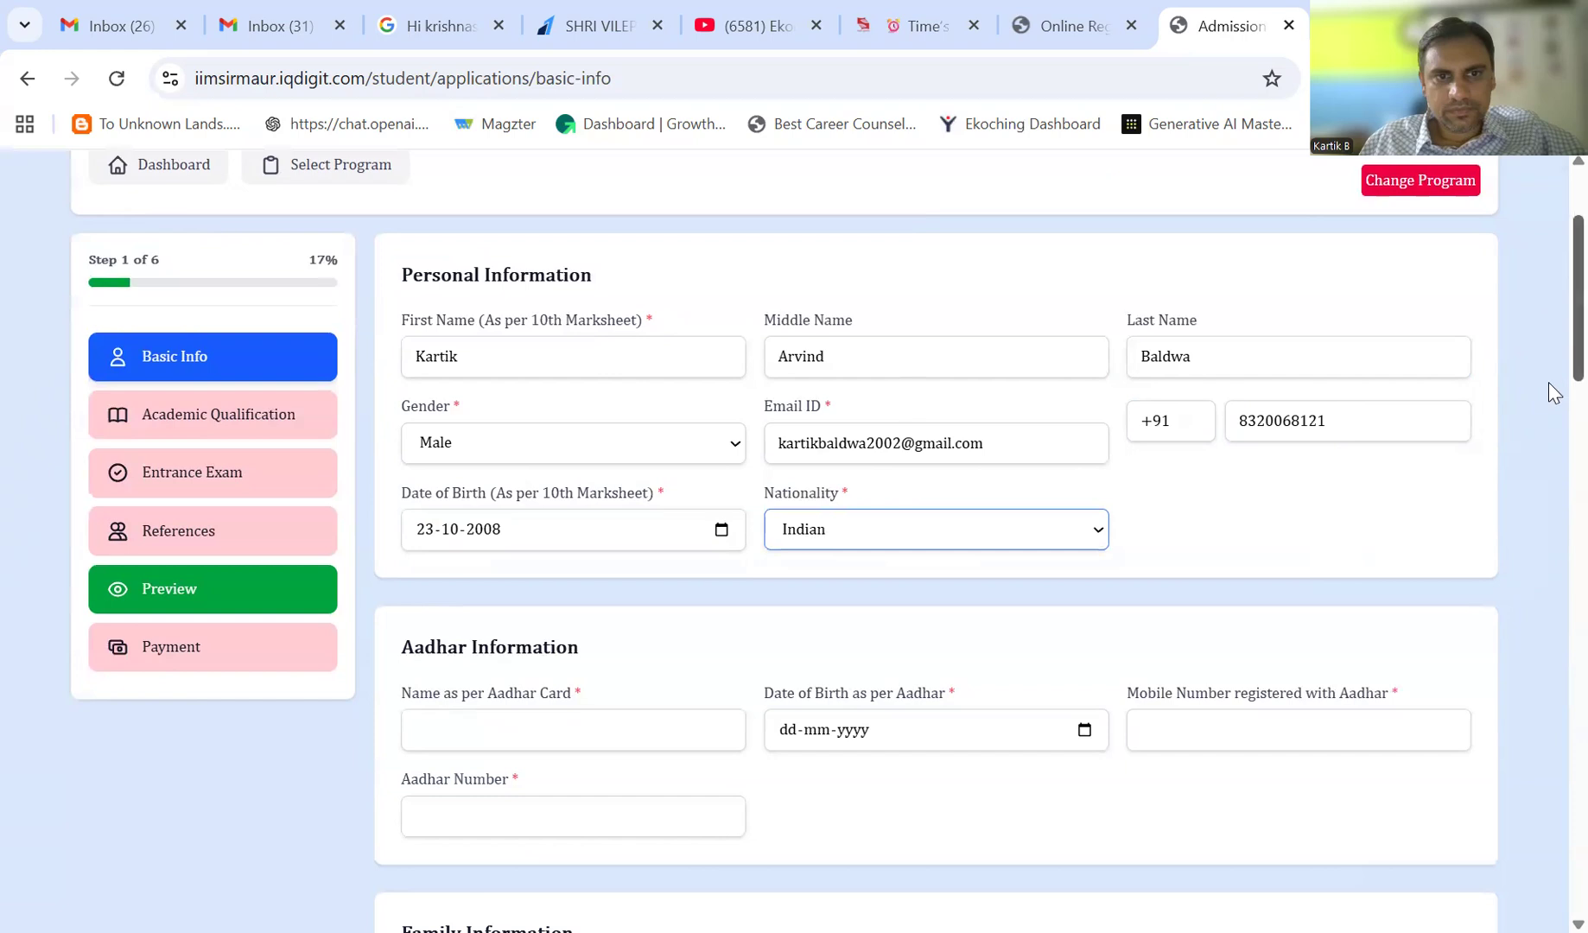
{"action": "scroll", "coordinate": [1548, 394], "scroll_direction": "down", "scroll_amount": 4}
- Fill the Aadhar name, Aadhar date of birth and Aadhar-registered mobile number, leaving Aadhar Number empty
{"action": "left_click", "coordinate": [609, 404]}
{"action": "type", "text": "a"}
{"action": "key", "text": "BackSpace"}
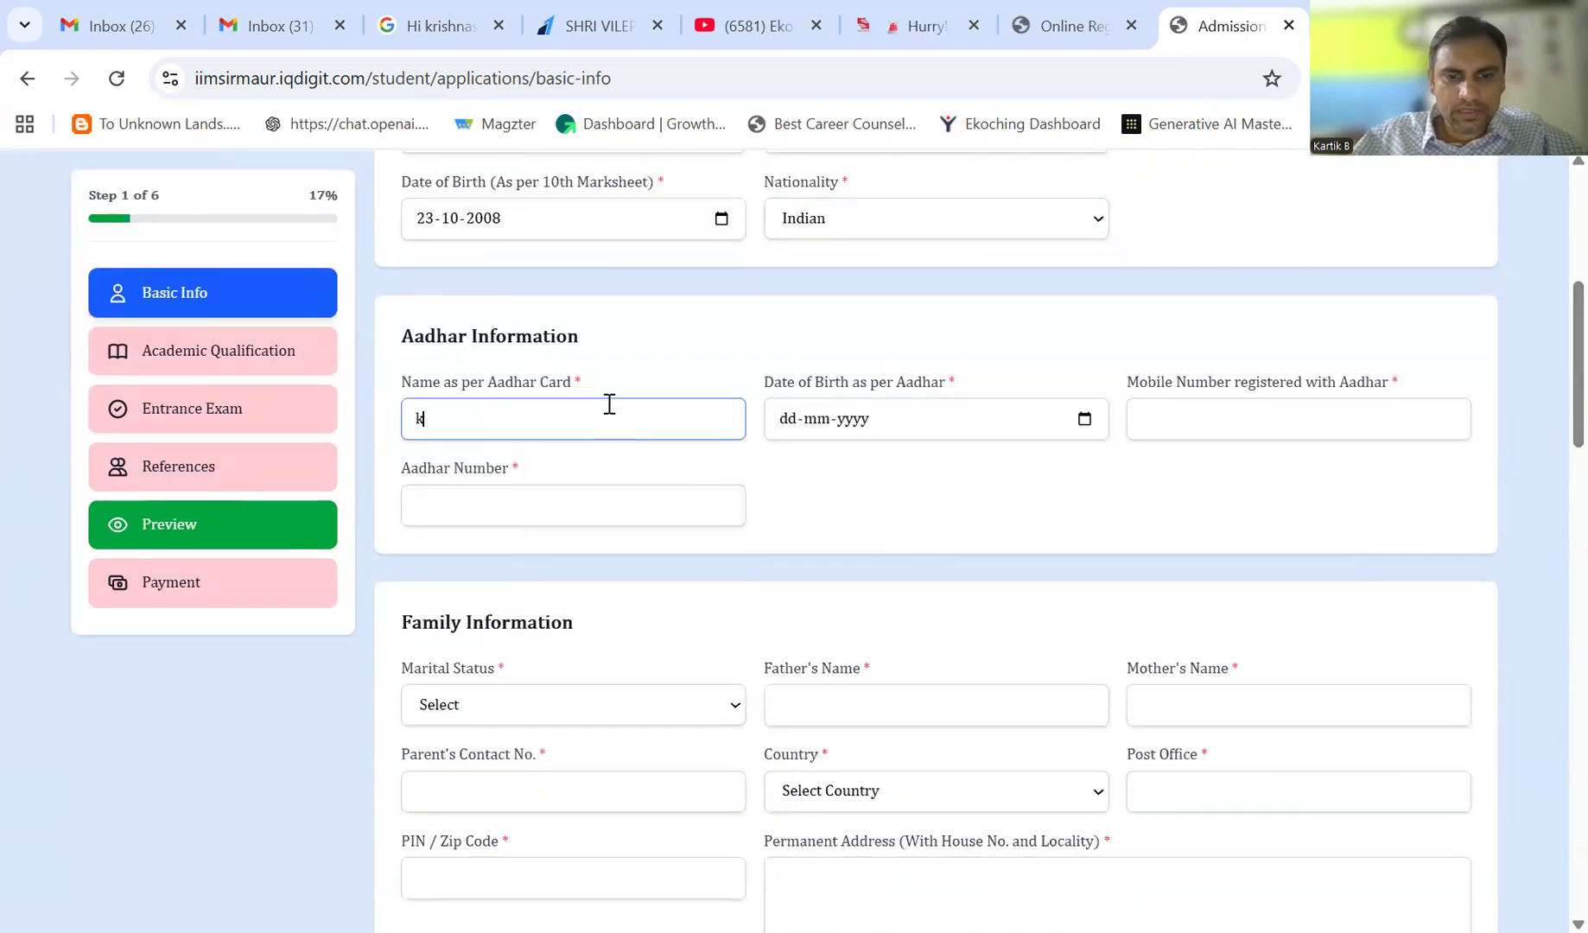
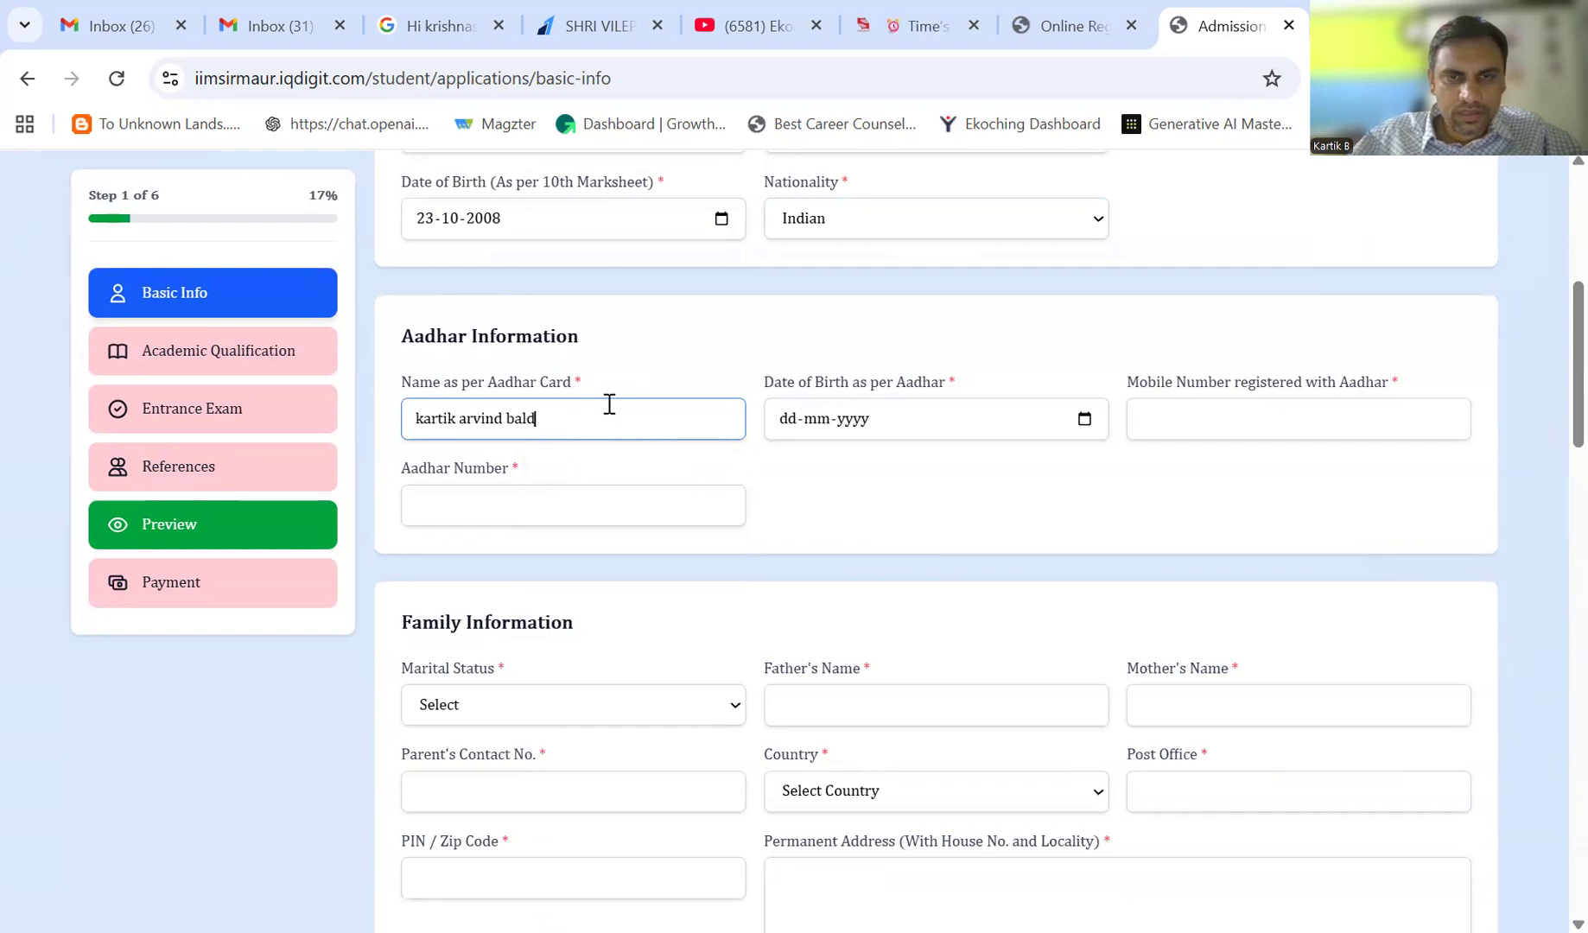
{"action": "key", "text": "Tab"}
{"action": "type", "text": "23-10-0200"}
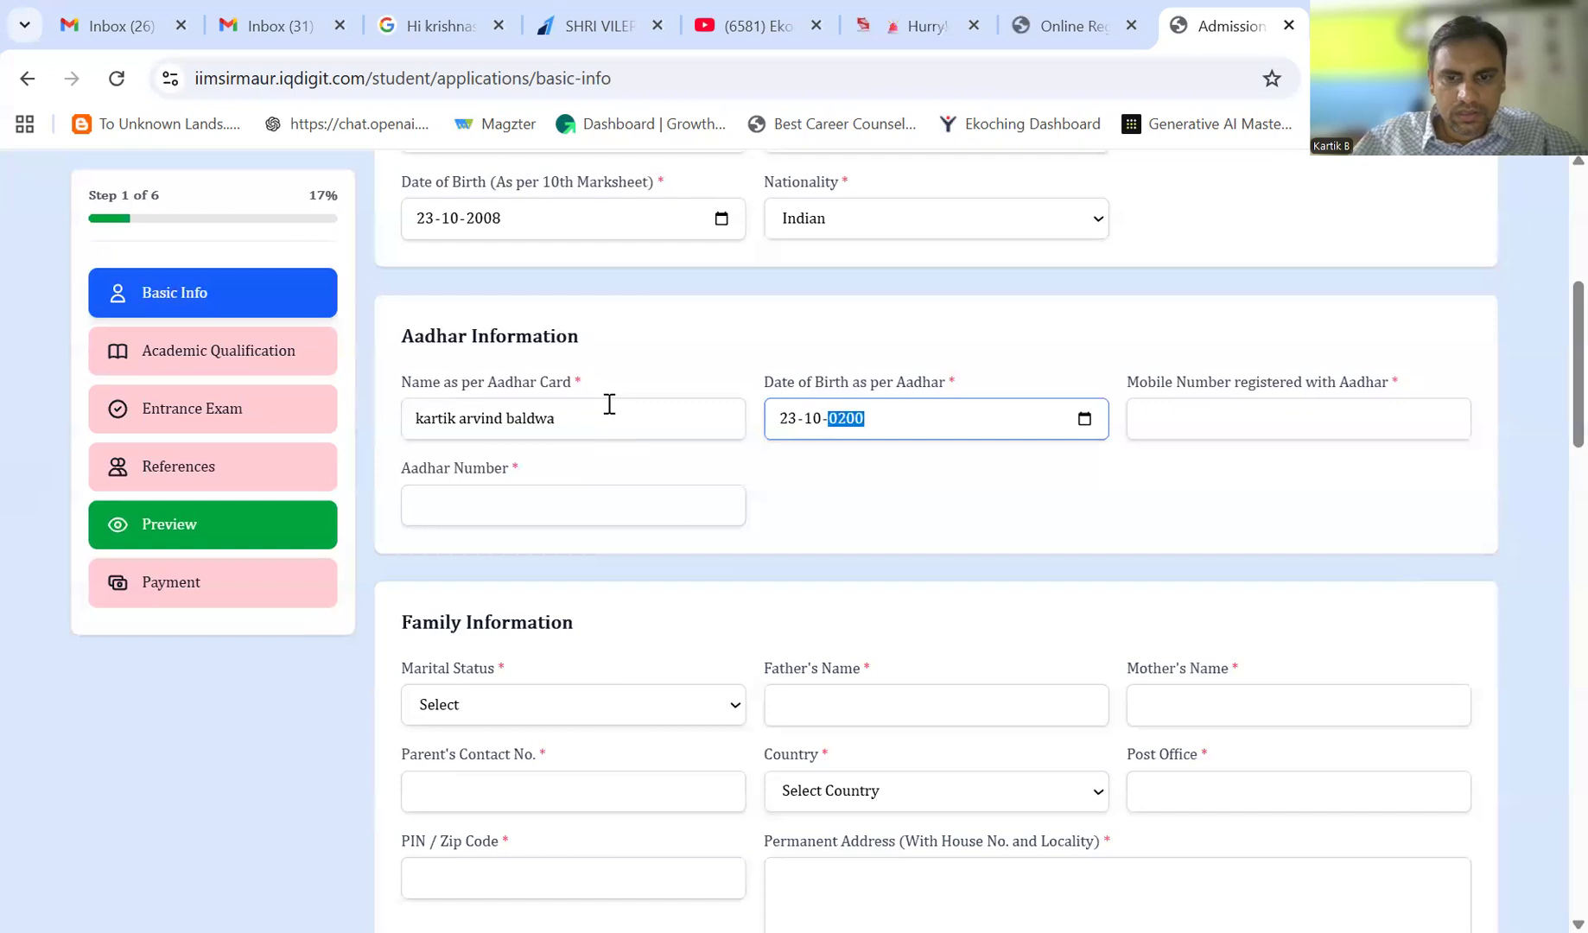
{"action": "key", "text": "Tab"}
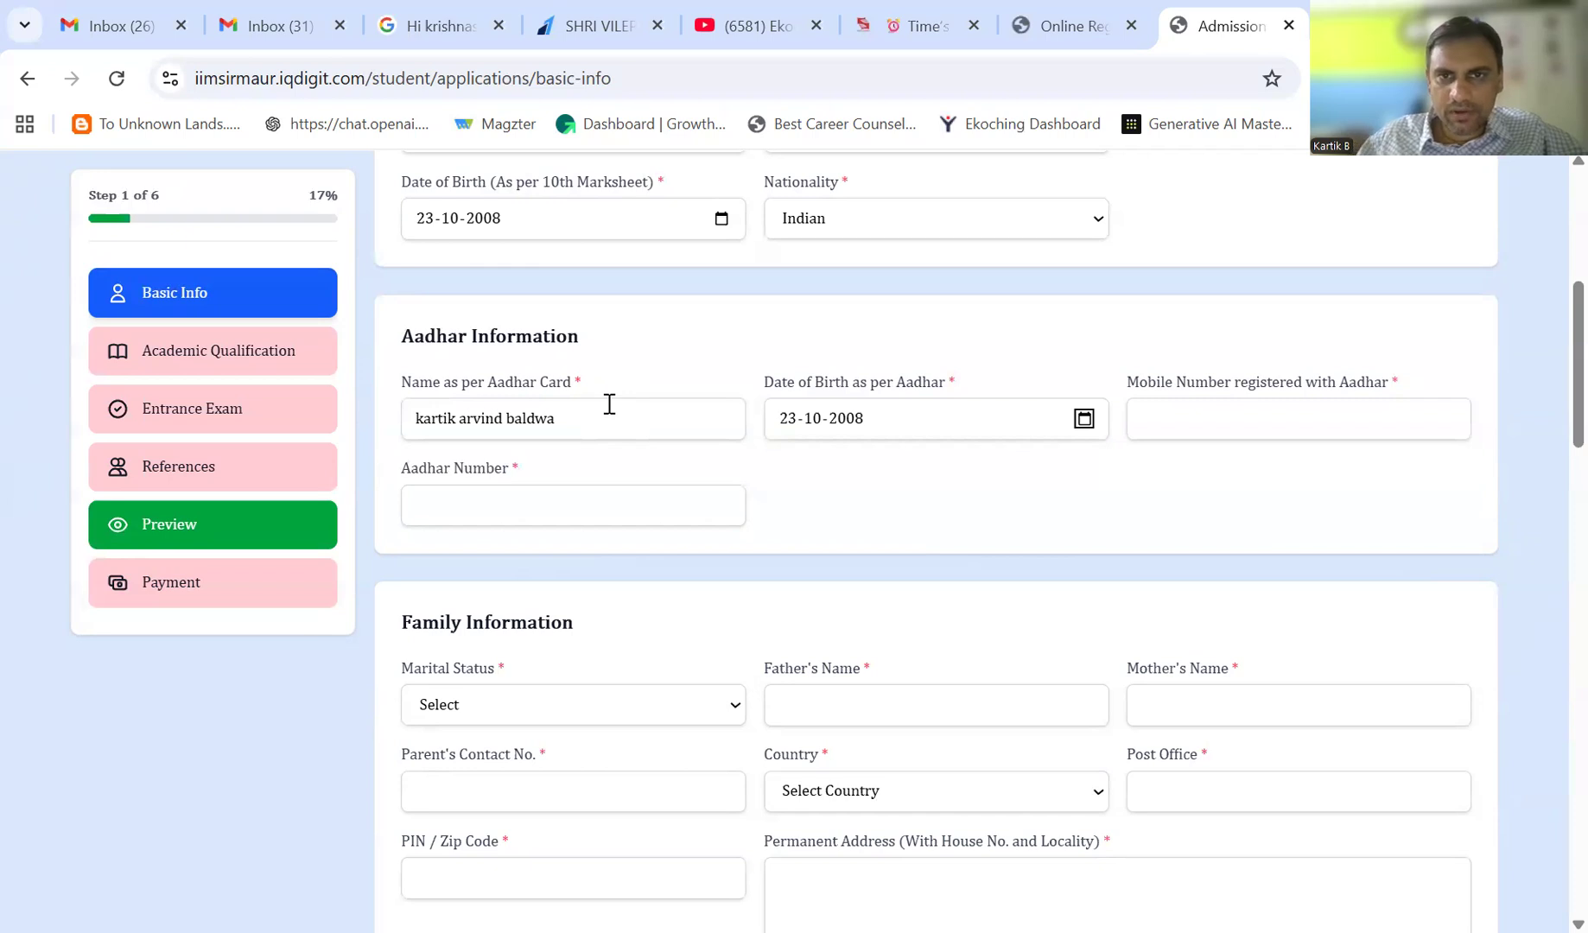
{"action": "left_click", "coordinate": [1193, 418]}
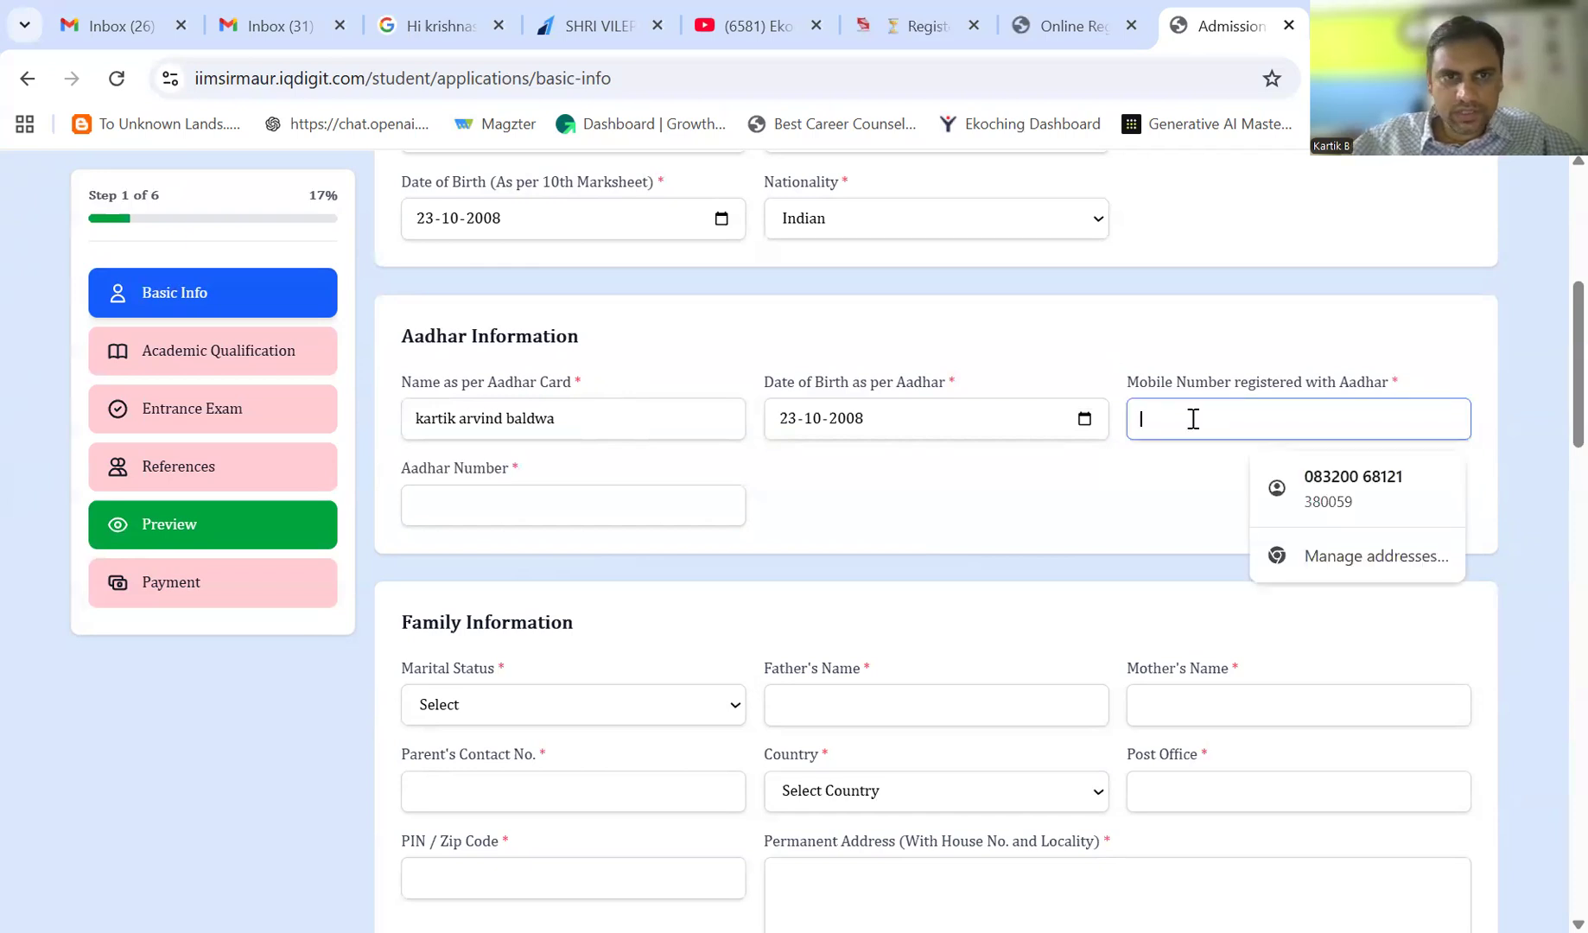
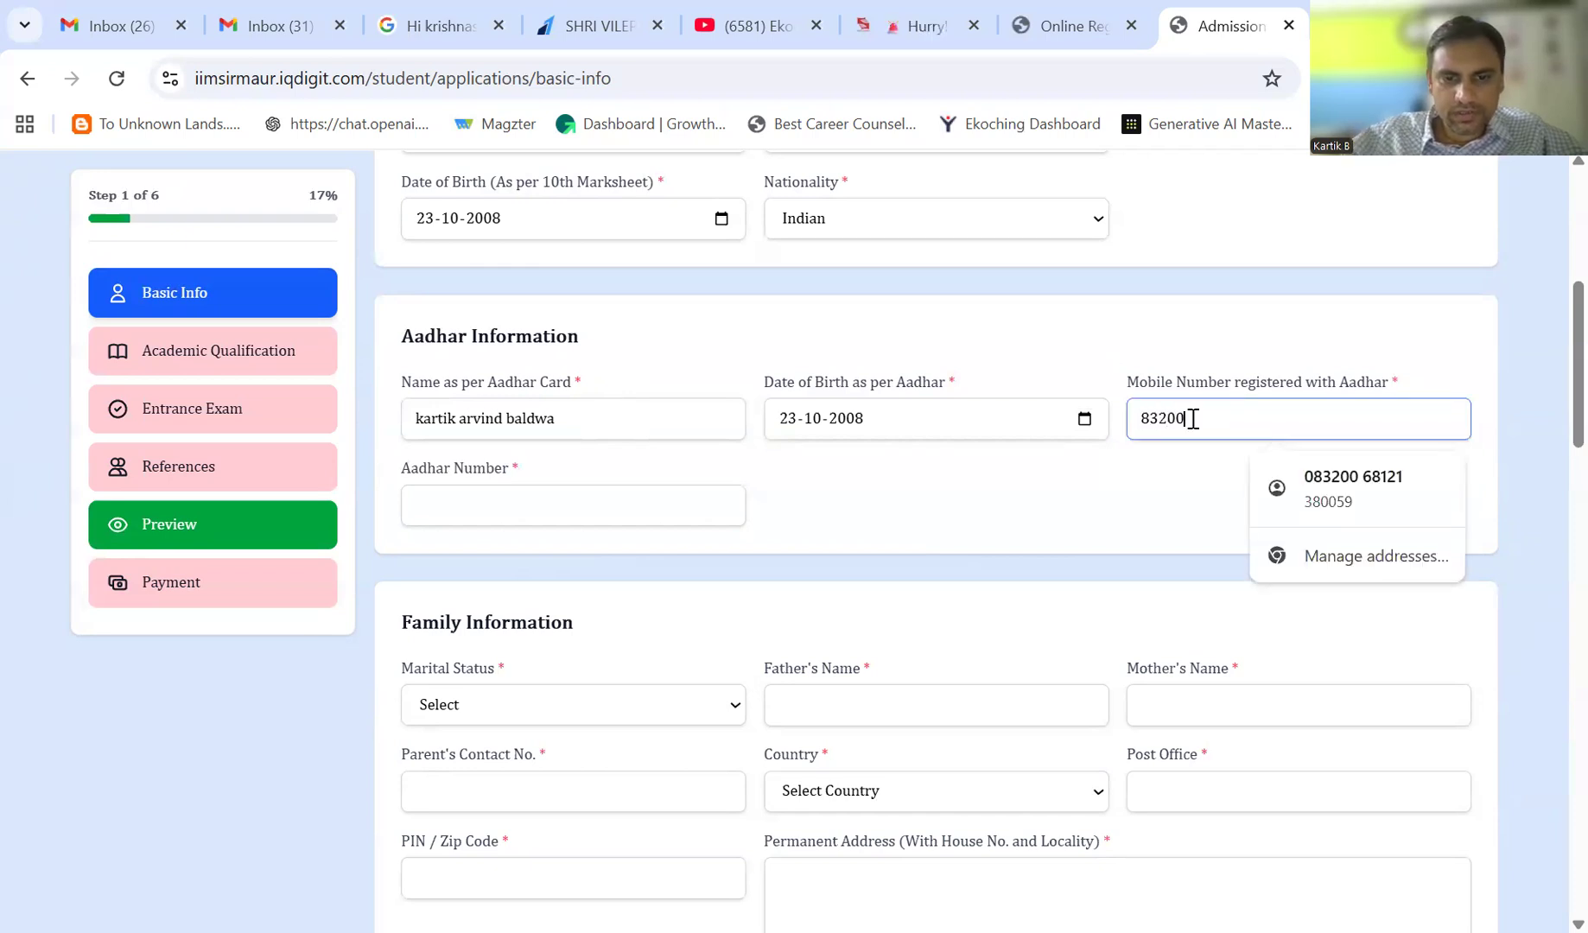
{"action": "left_click", "coordinate": [528, 505]}
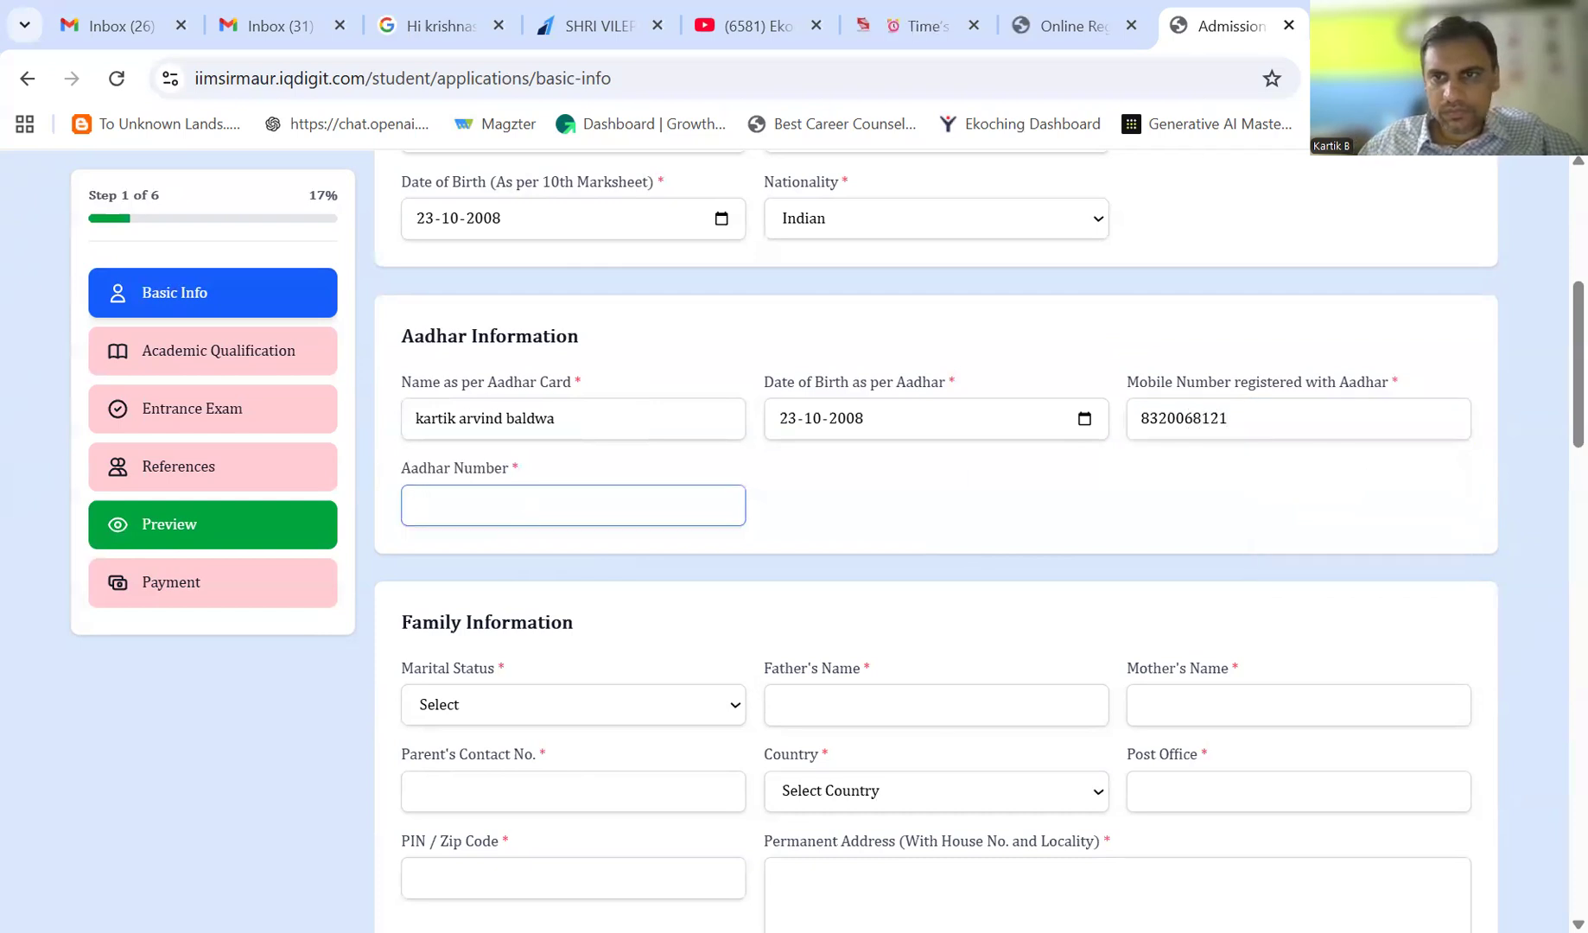
- Set marital status to Single and enter the father's and mother's names and the parent's contact number
{"action": "scroll", "coordinate": [626, 333], "scroll_direction": "down", "scroll_amount": 4}
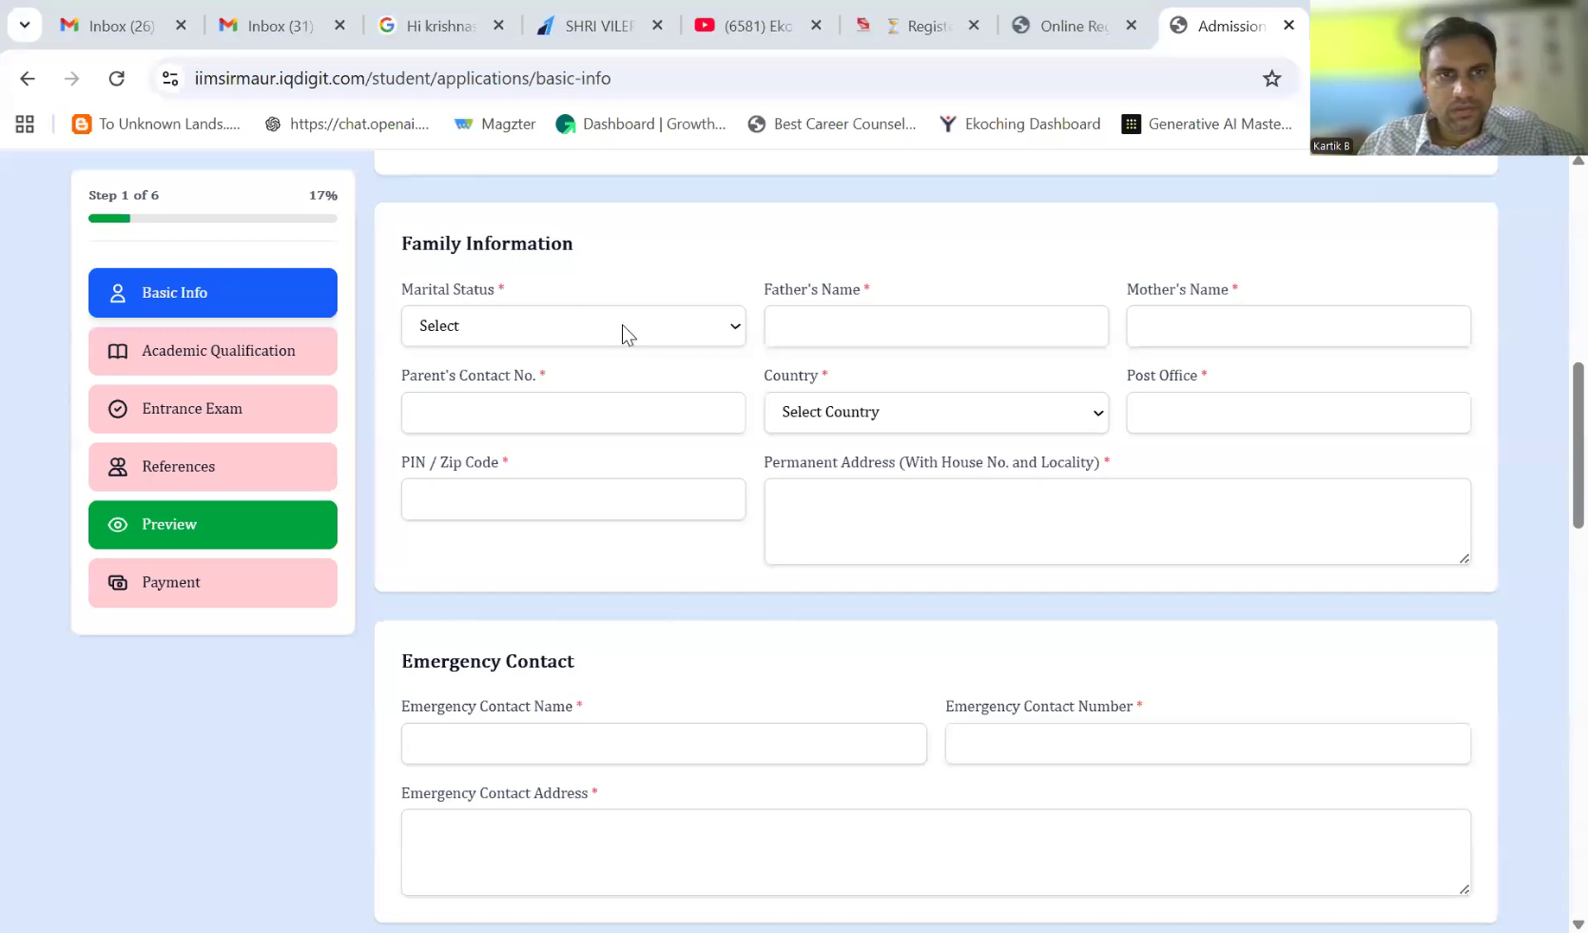
{"action": "left_click", "coordinate": [510, 330]}
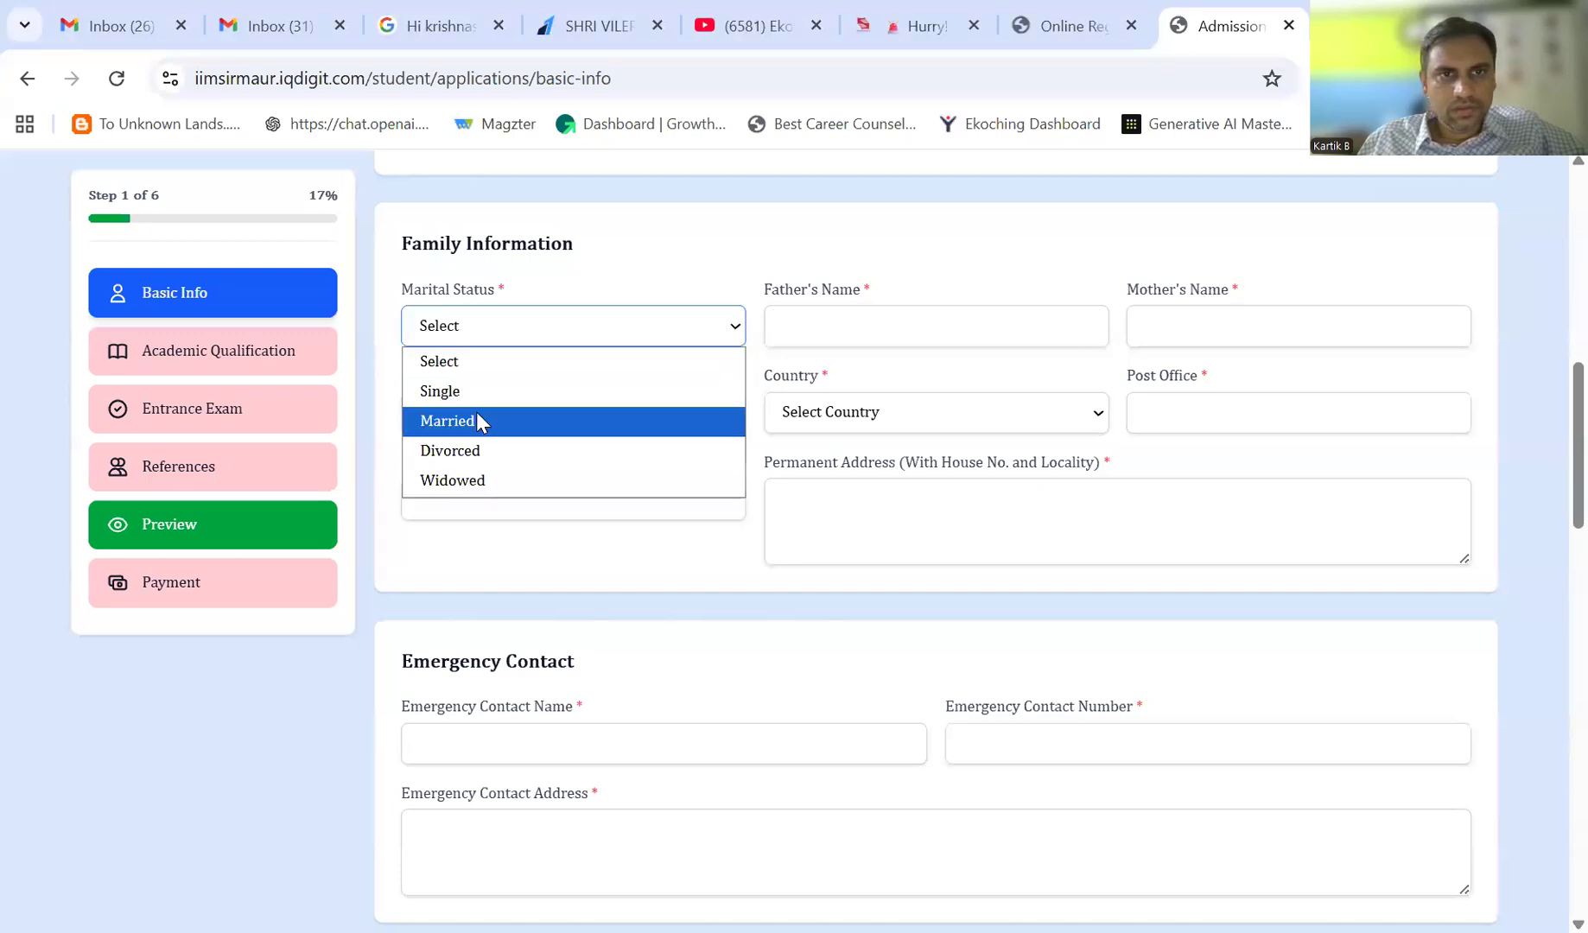
{"action": "left_click", "coordinate": [469, 393]}
{"action": "left_click", "coordinate": [889, 328]}
{"action": "key", "text": "Tab"}
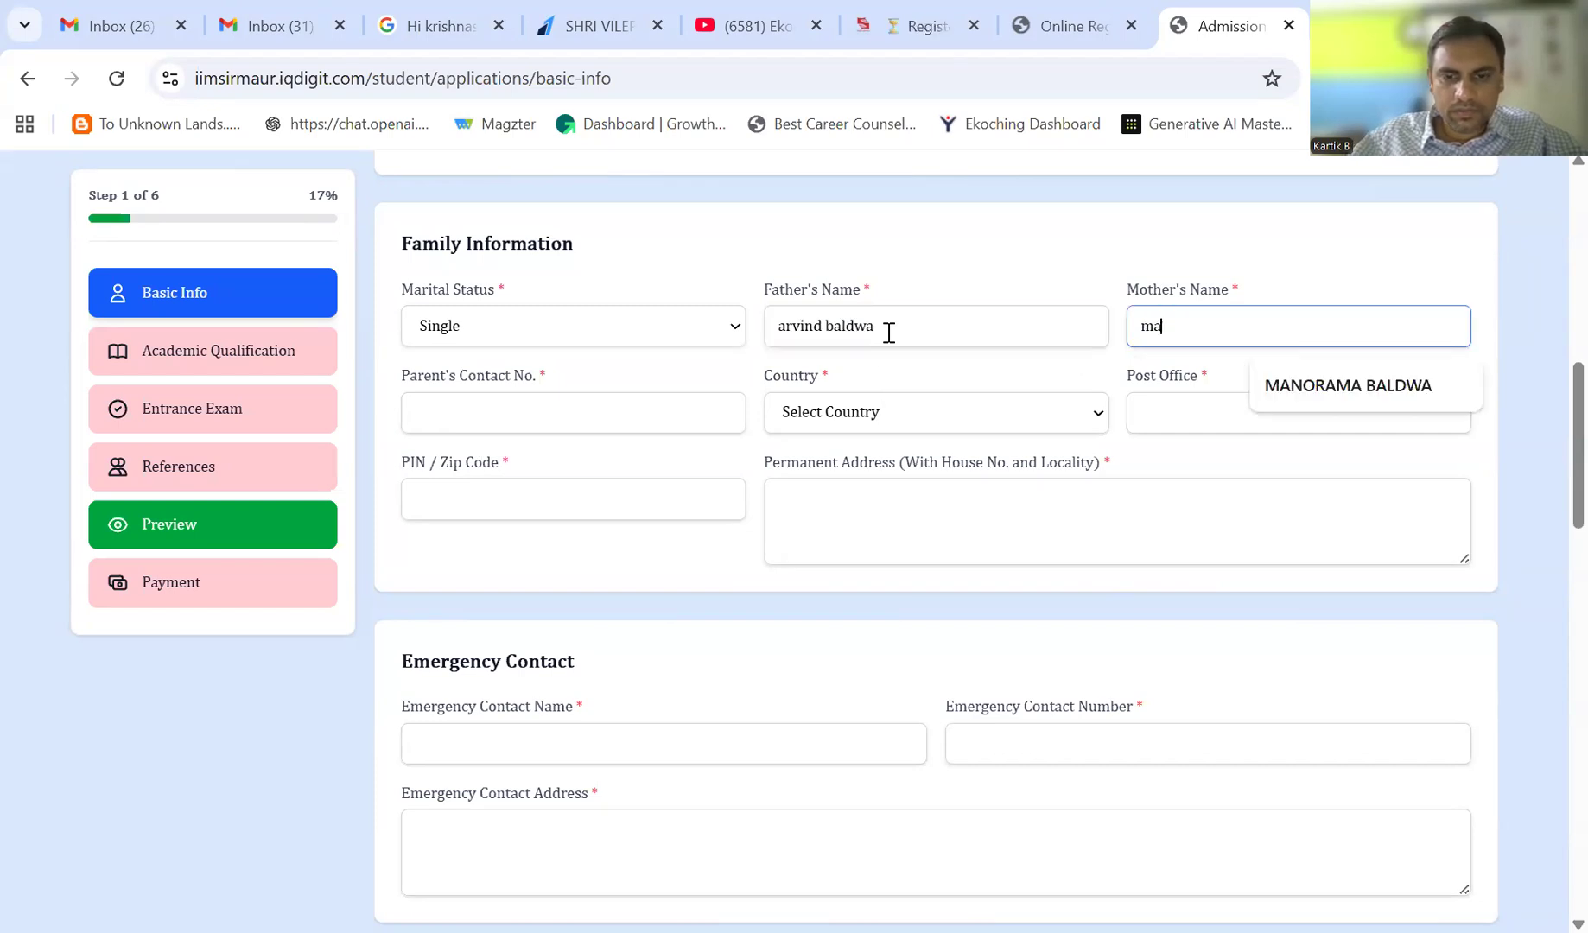
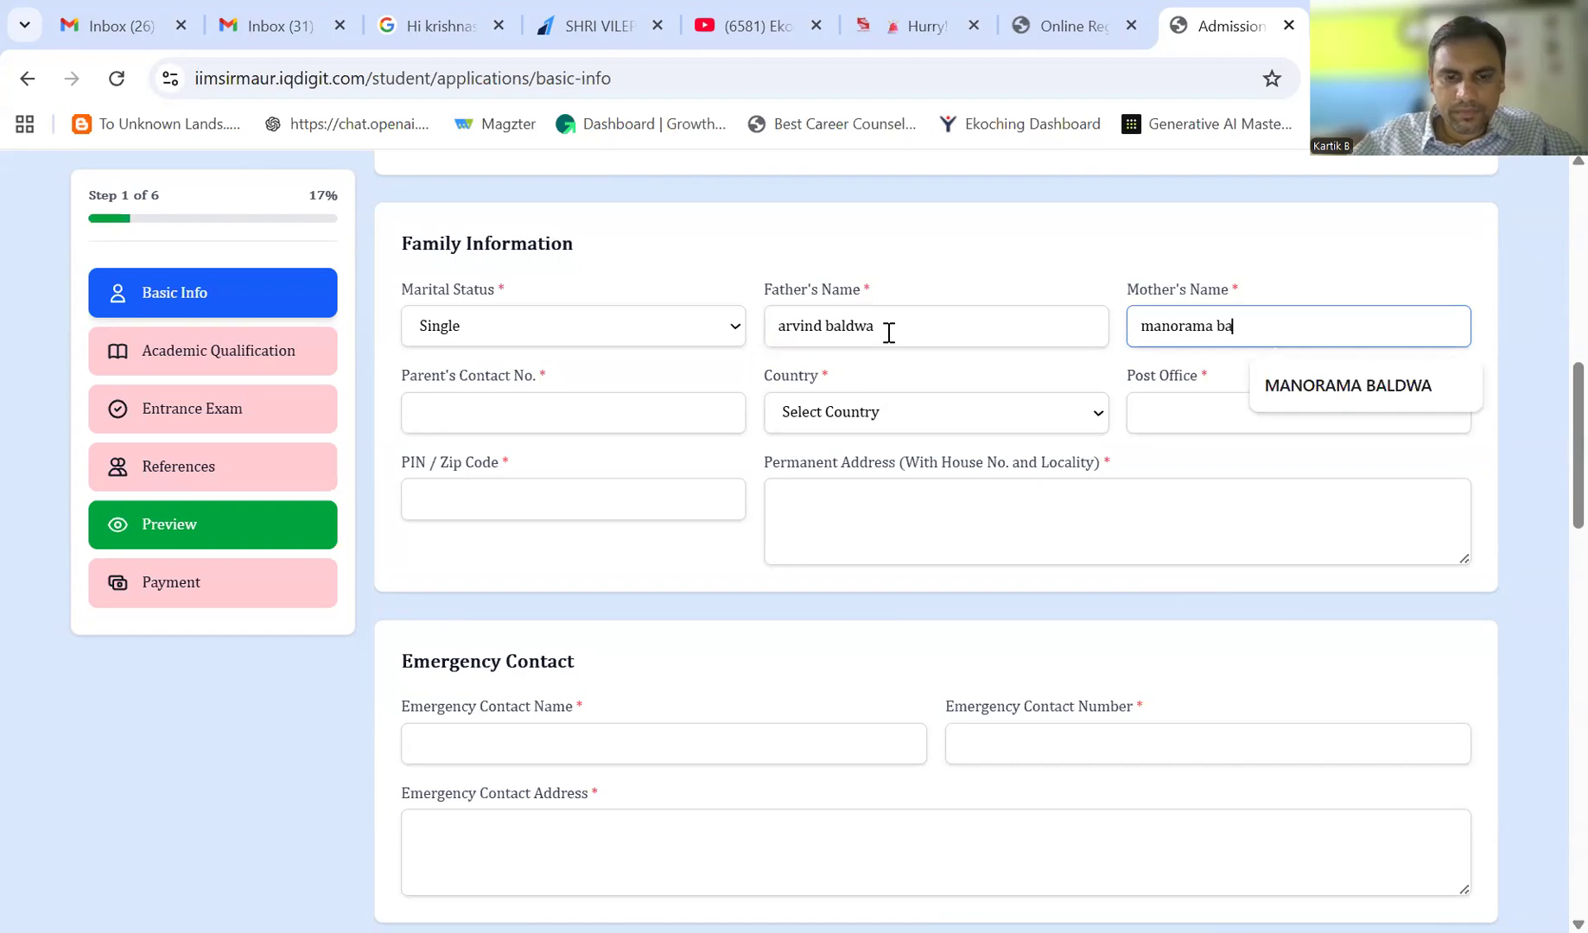
{"action": "key", "text": "Tab"}
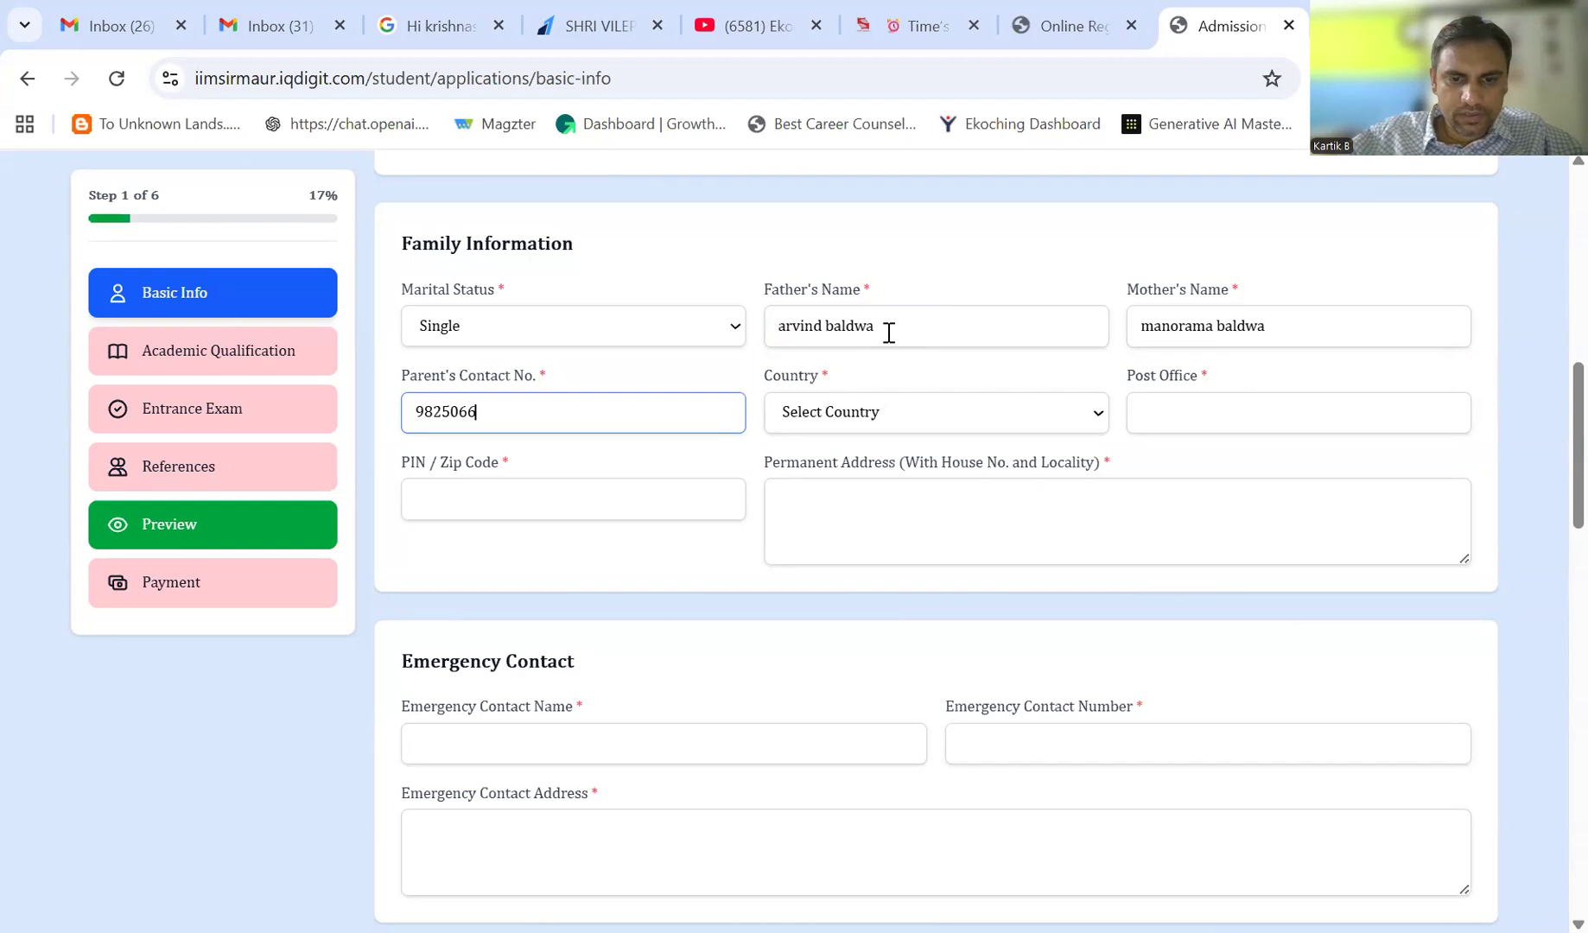
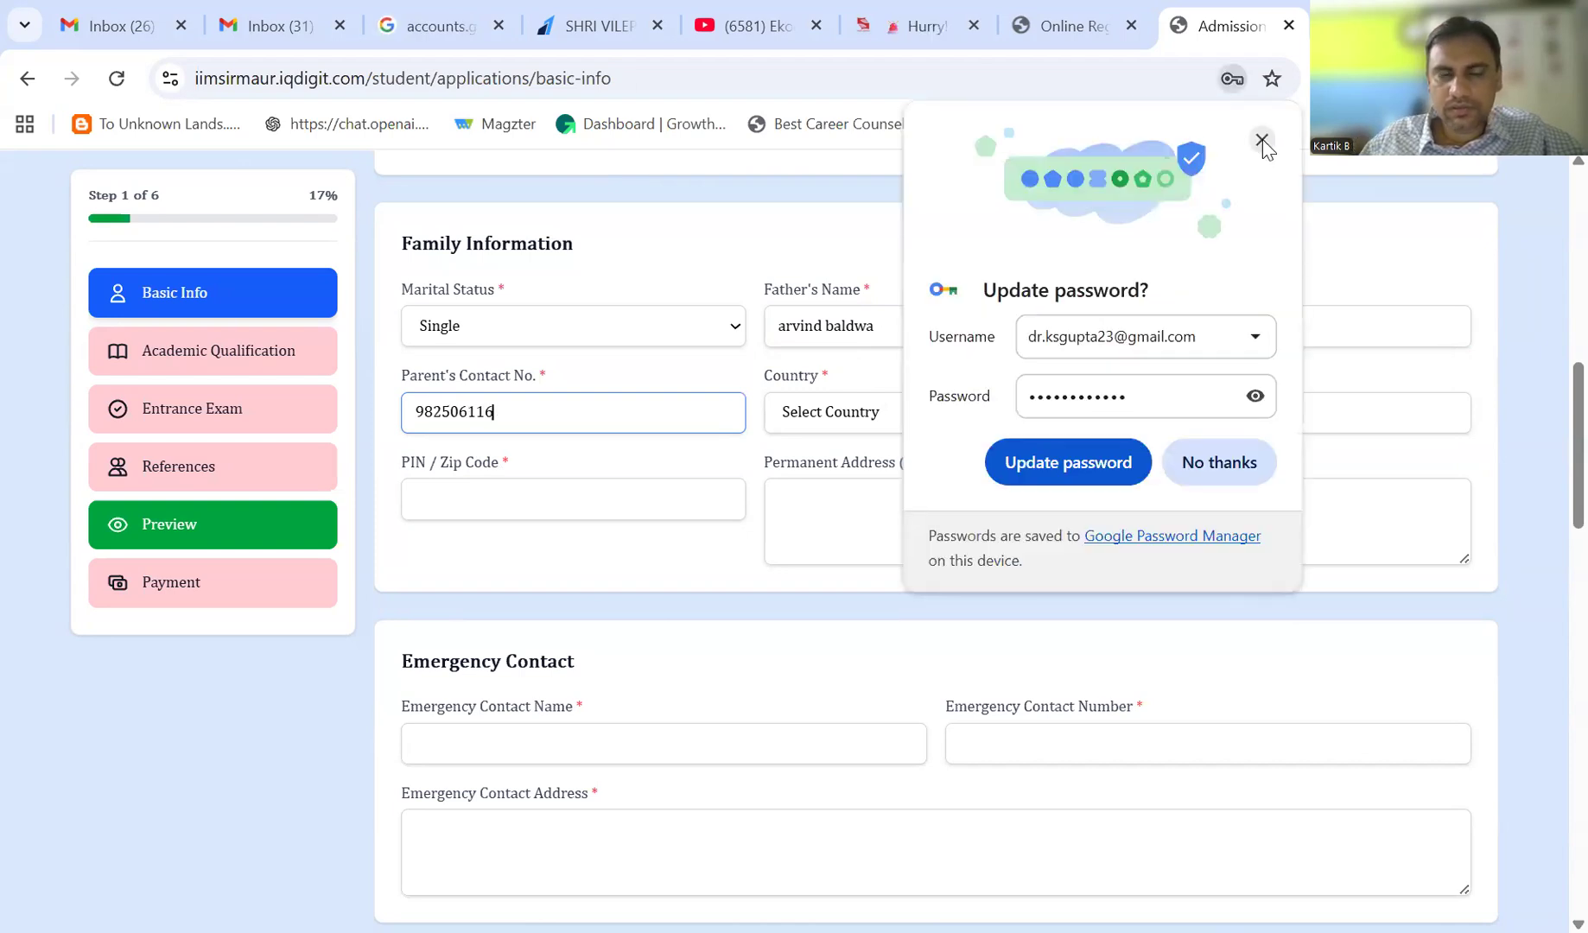
{"action": "left_click", "coordinate": [553, 412]}
{"action": "type", "text": "8"}
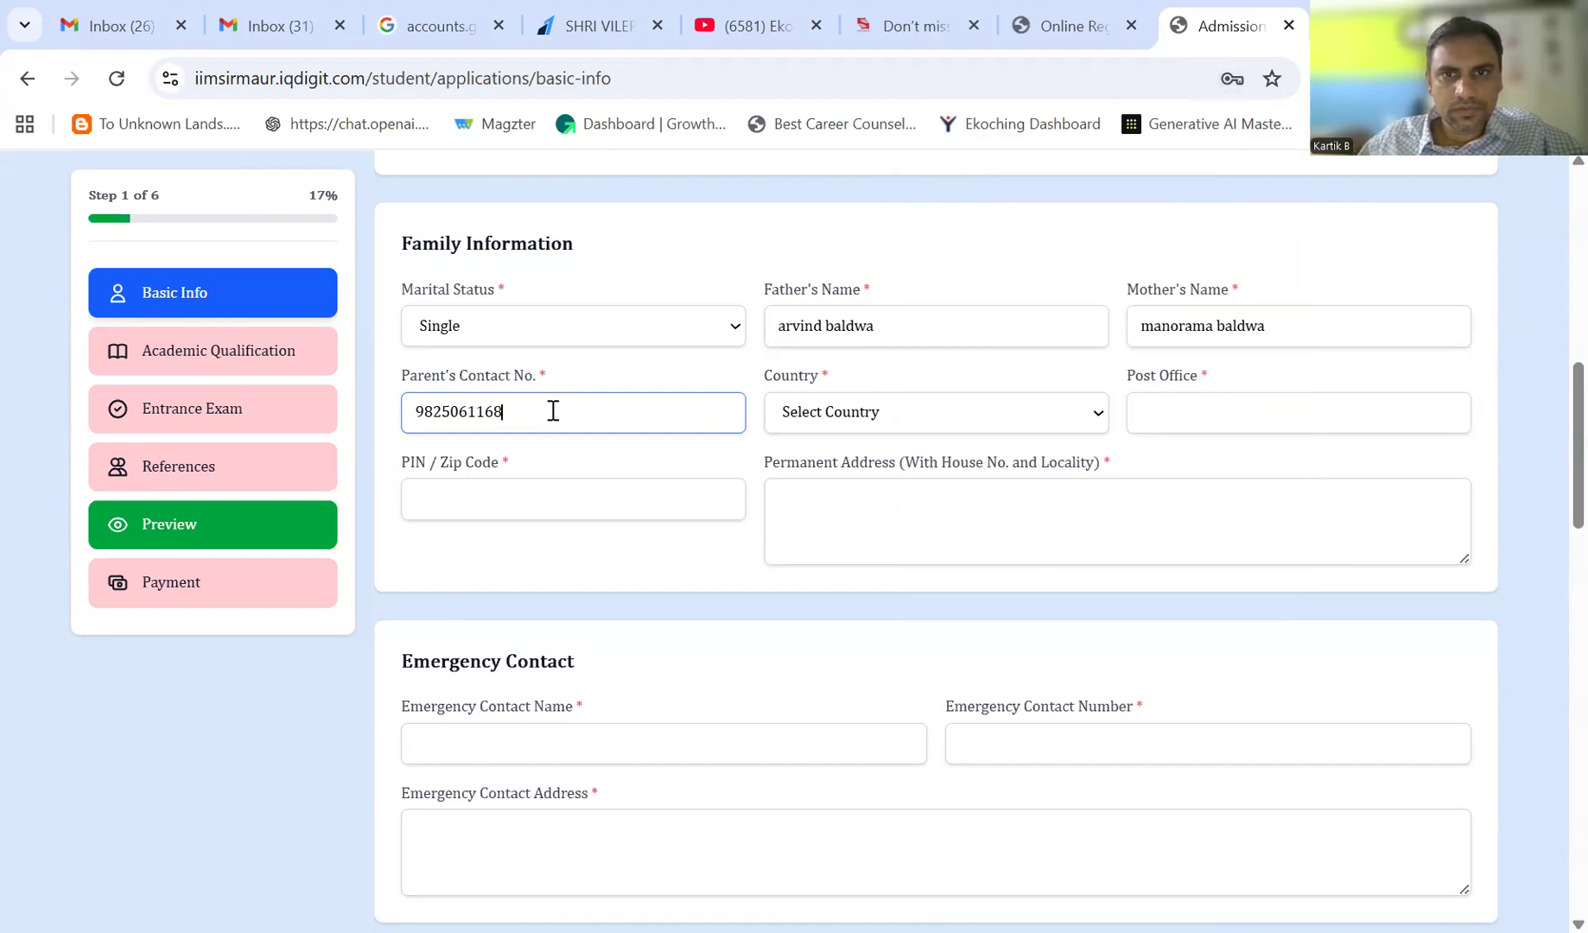
- Set the home address to India, Gujarat, Ahmedabad with post office, PIN code and street address
{"action": "left_click", "coordinate": [830, 428]}
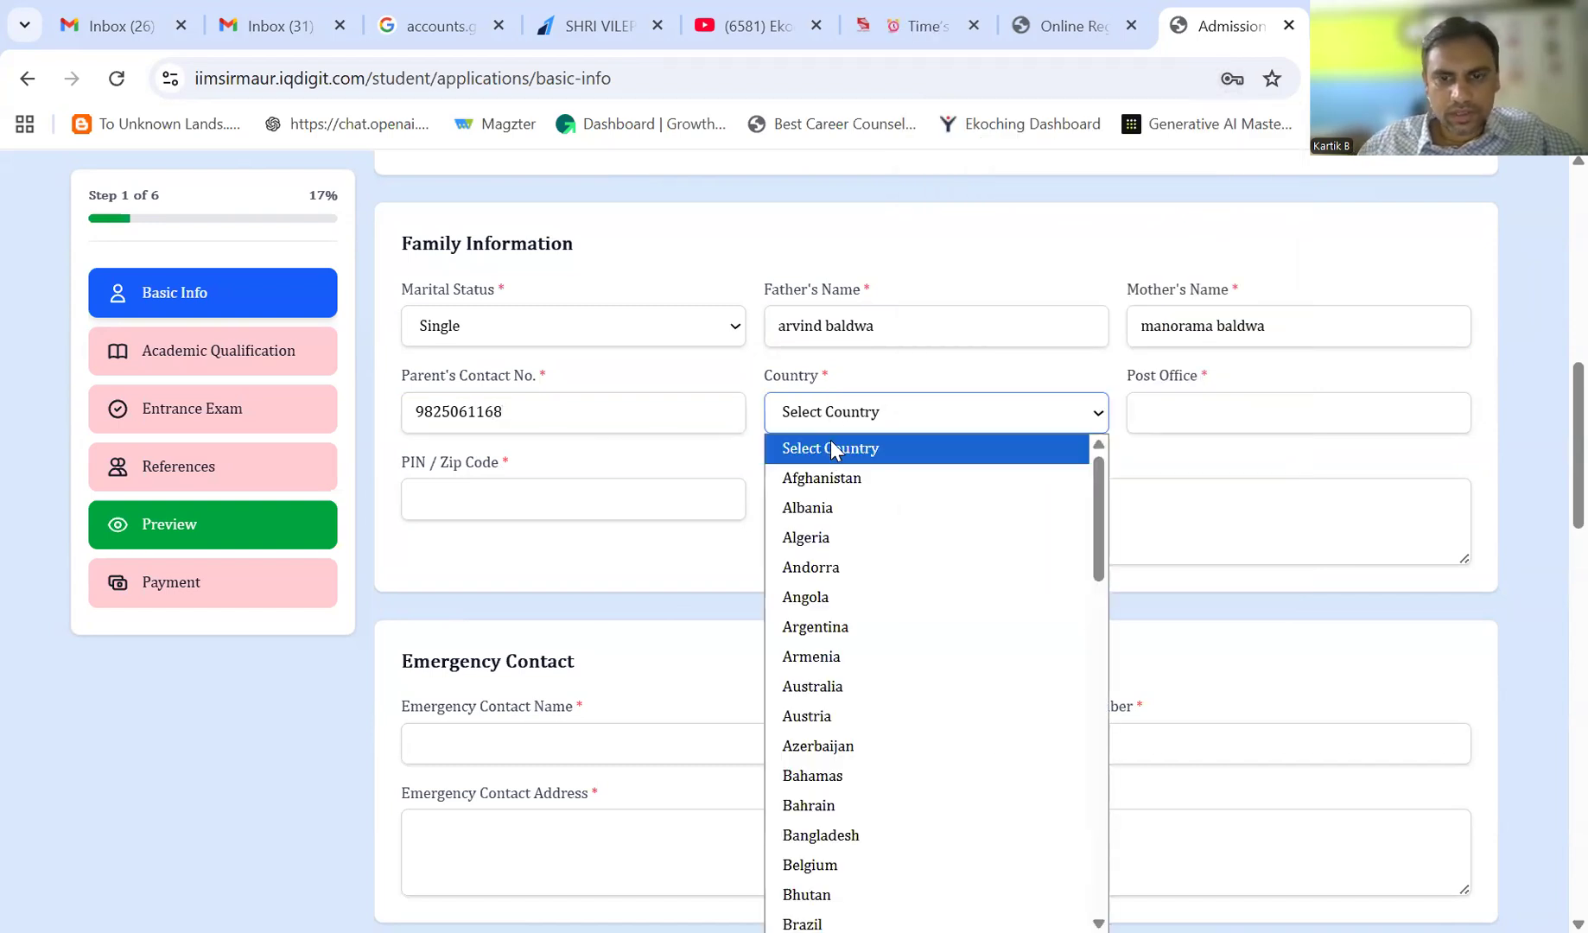
{"action": "key", "text": "i"}
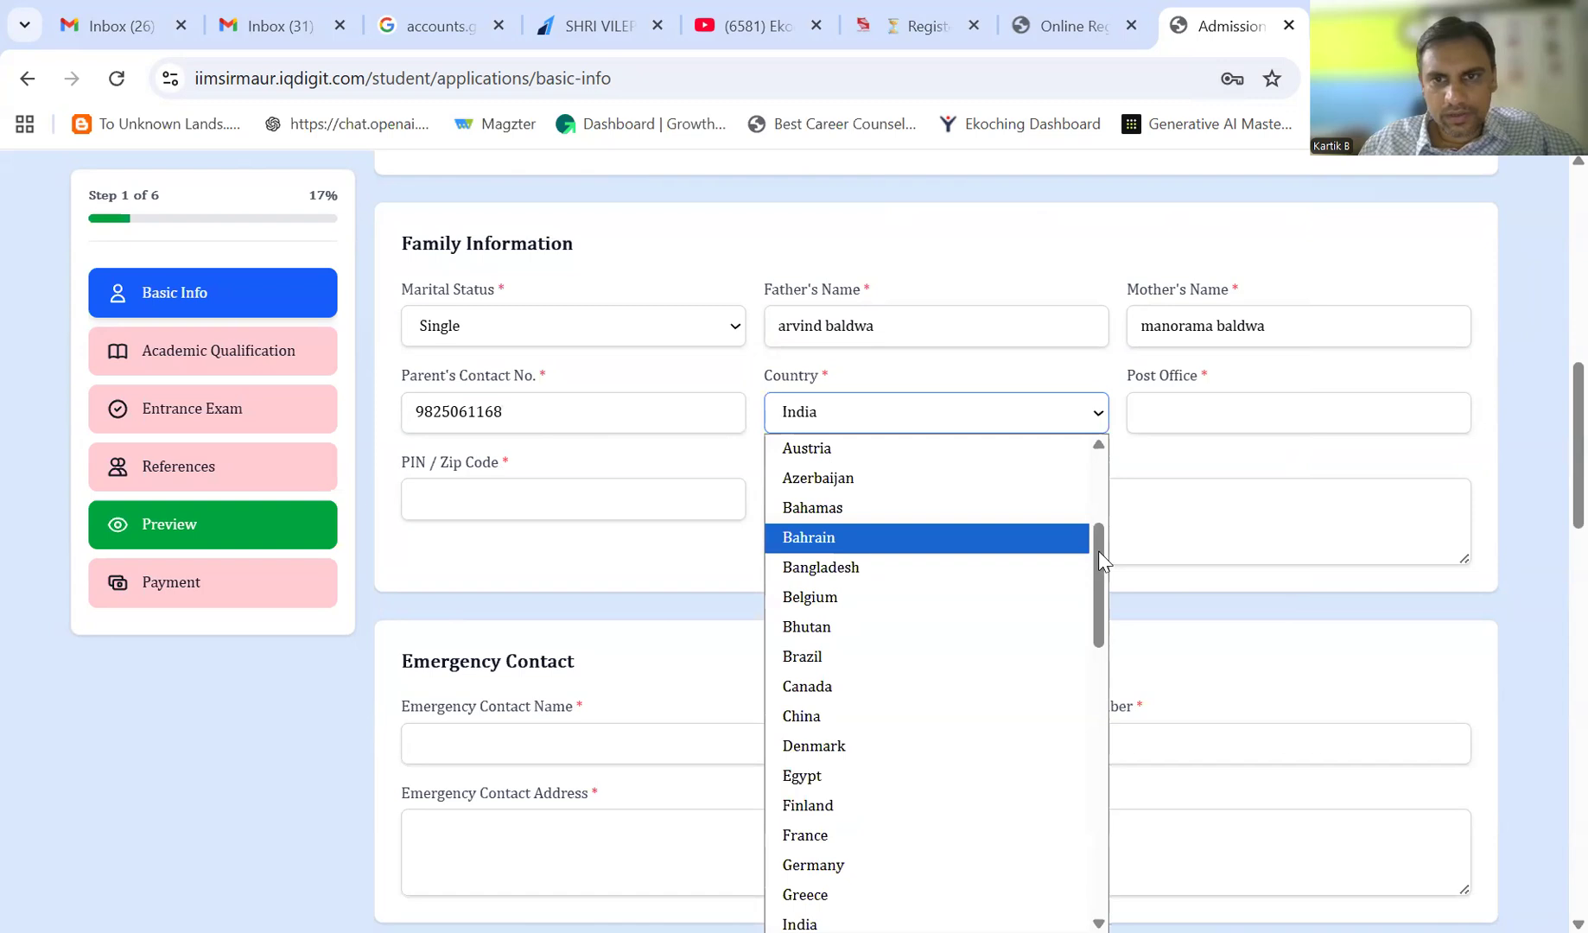
{"action": "left_click_drag", "start_coordinate": [1098, 551], "coordinate": [1101, 601]}
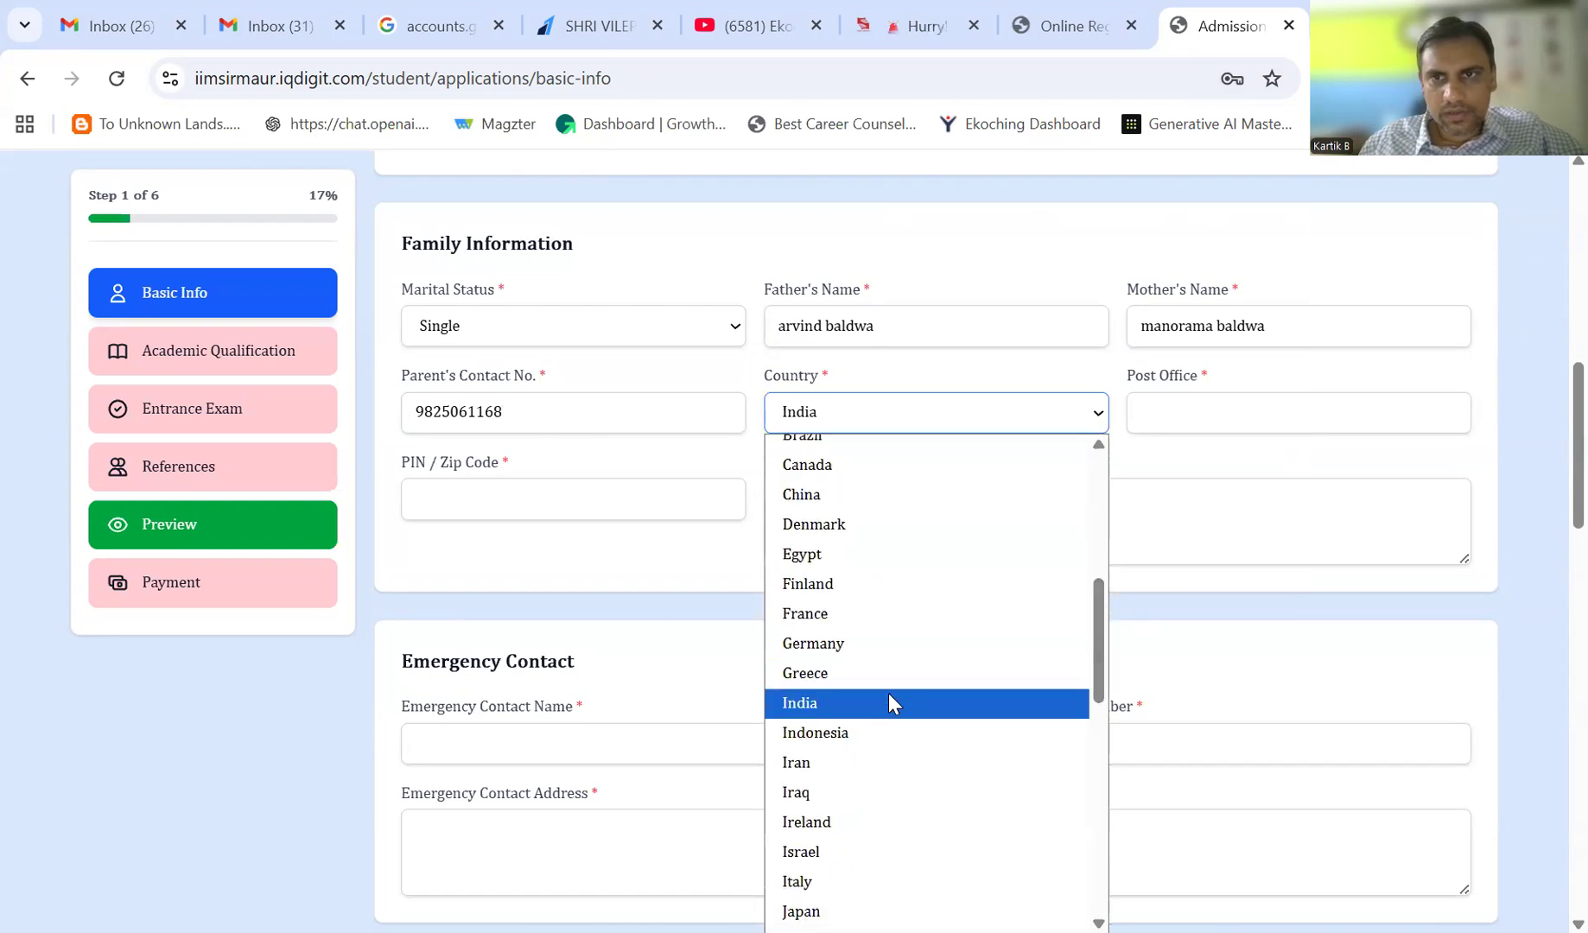
{"action": "left_click", "coordinate": [888, 702]}
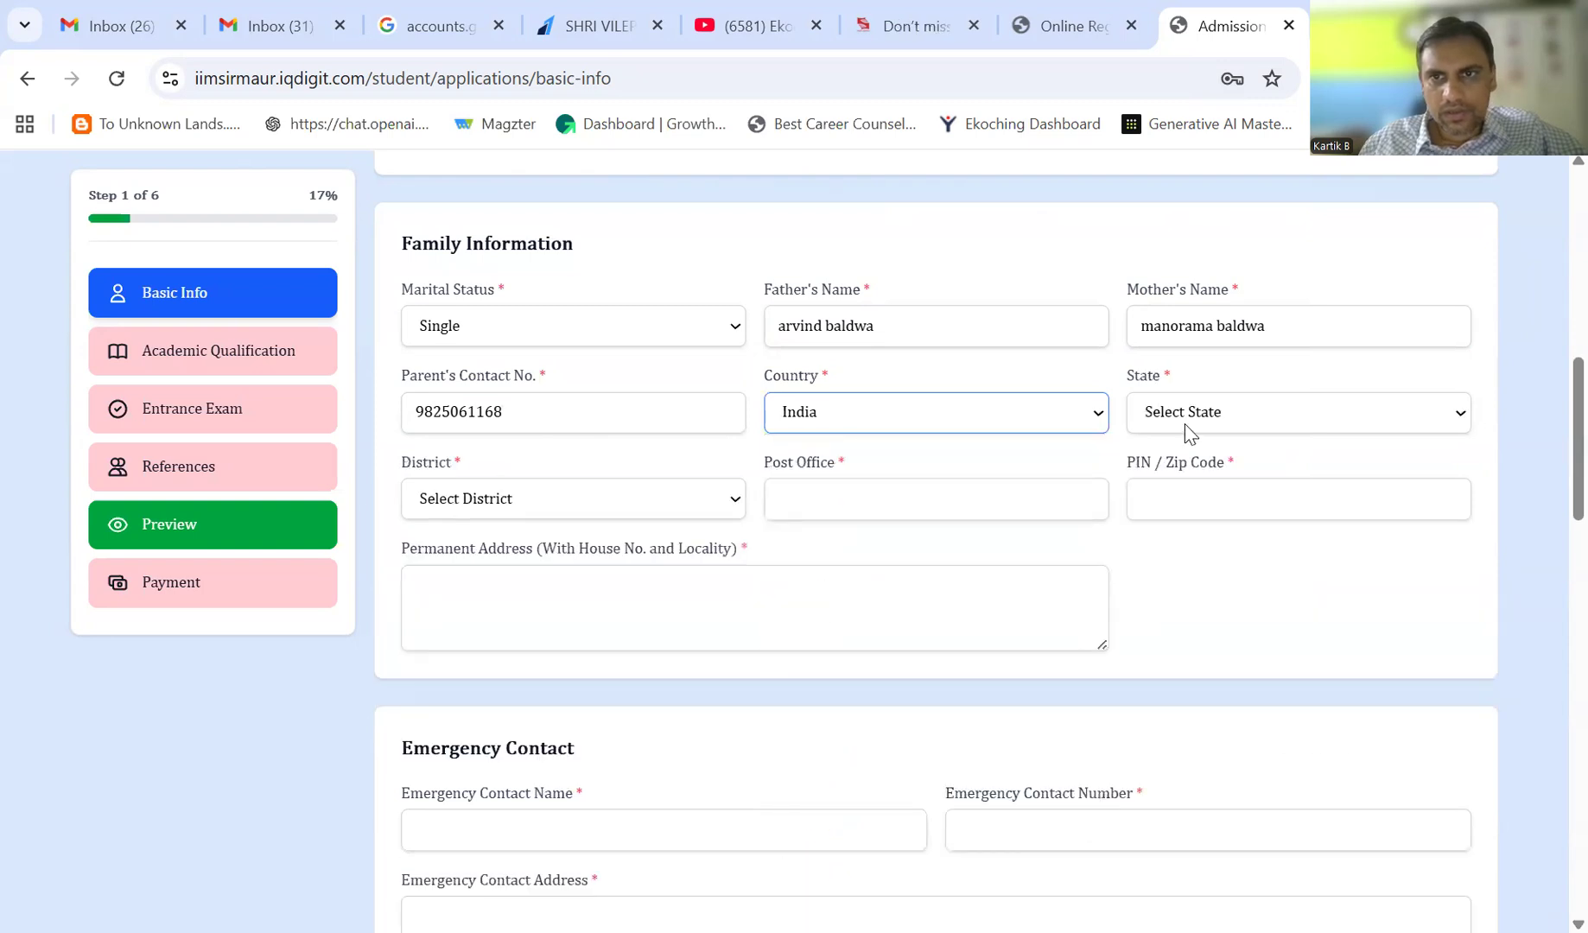
{"action": "left_click", "coordinate": [1187, 427]}
{"action": "left_click", "coordinate": [1160, 775]}
{"action": "left_click", "coordinate": [510, 510]}
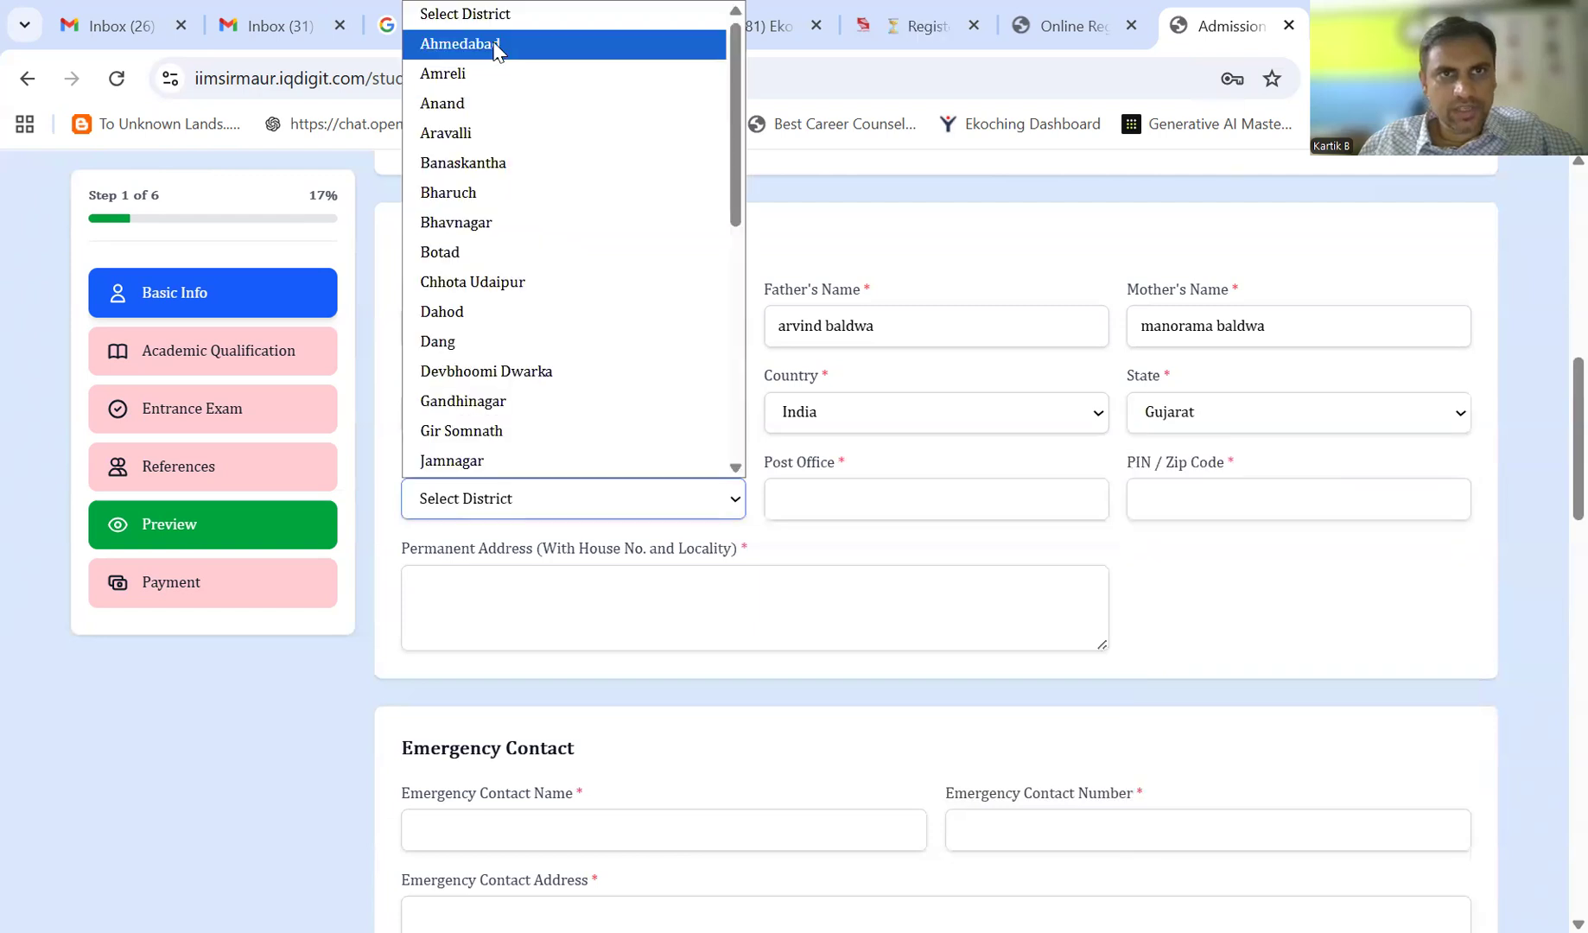
{"action": "left_click", "coordinate": [903, 489]}
{"action": "type", "text": "Thaltej"}
{"action": "key", "text": "Tab"}
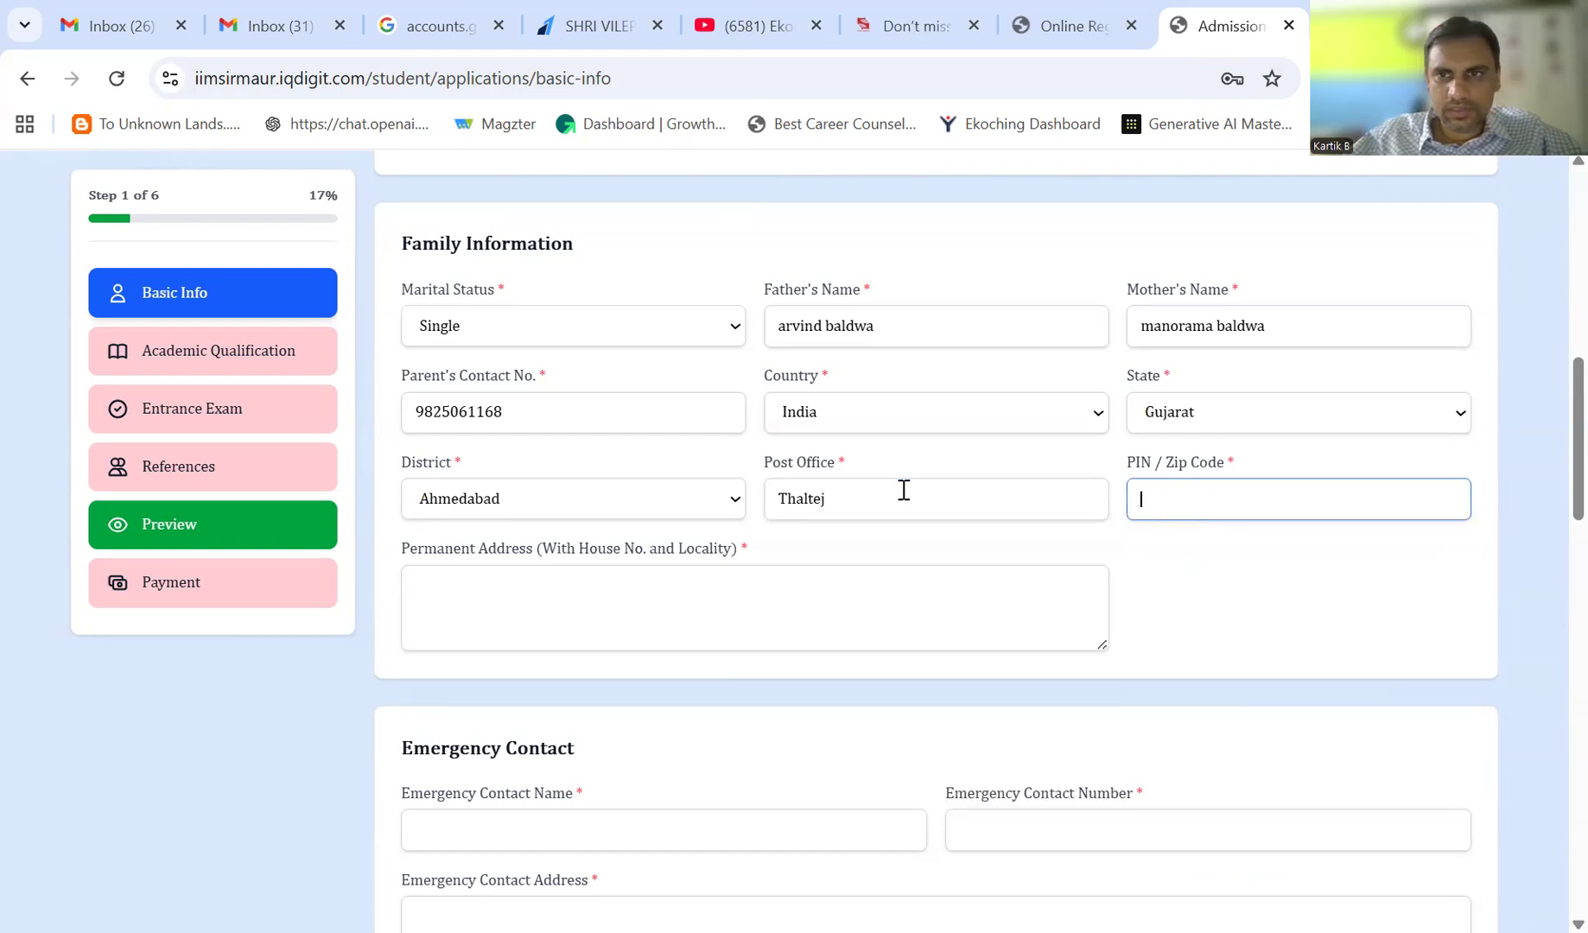
{"action": "type", "text": "380059"}
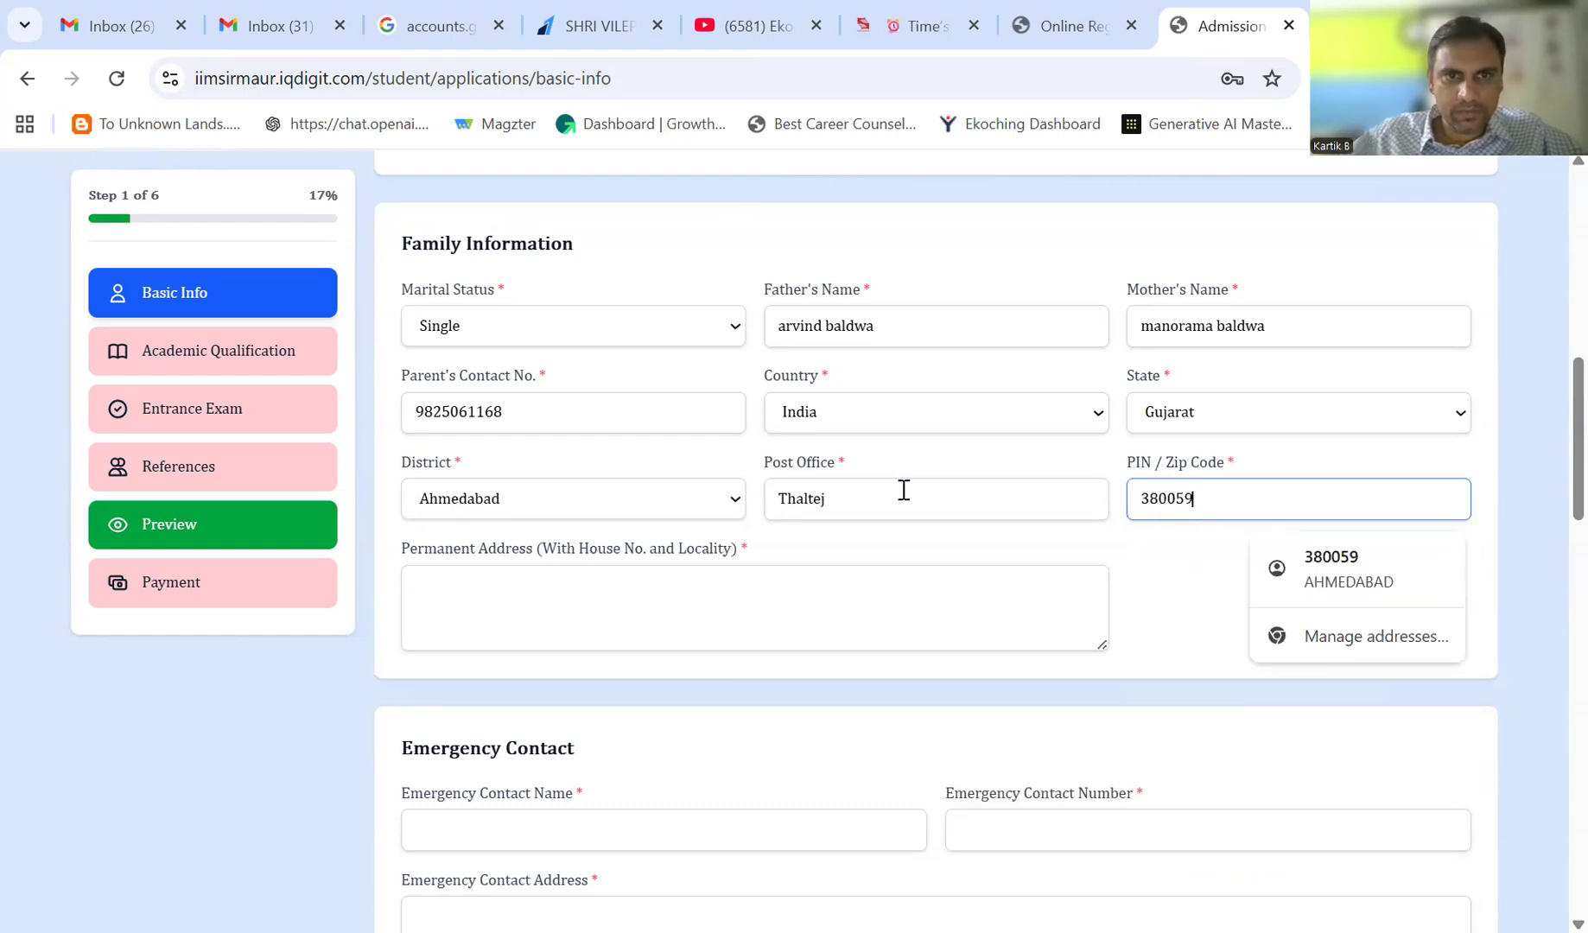
{"action": "key", "text": "Tab"}
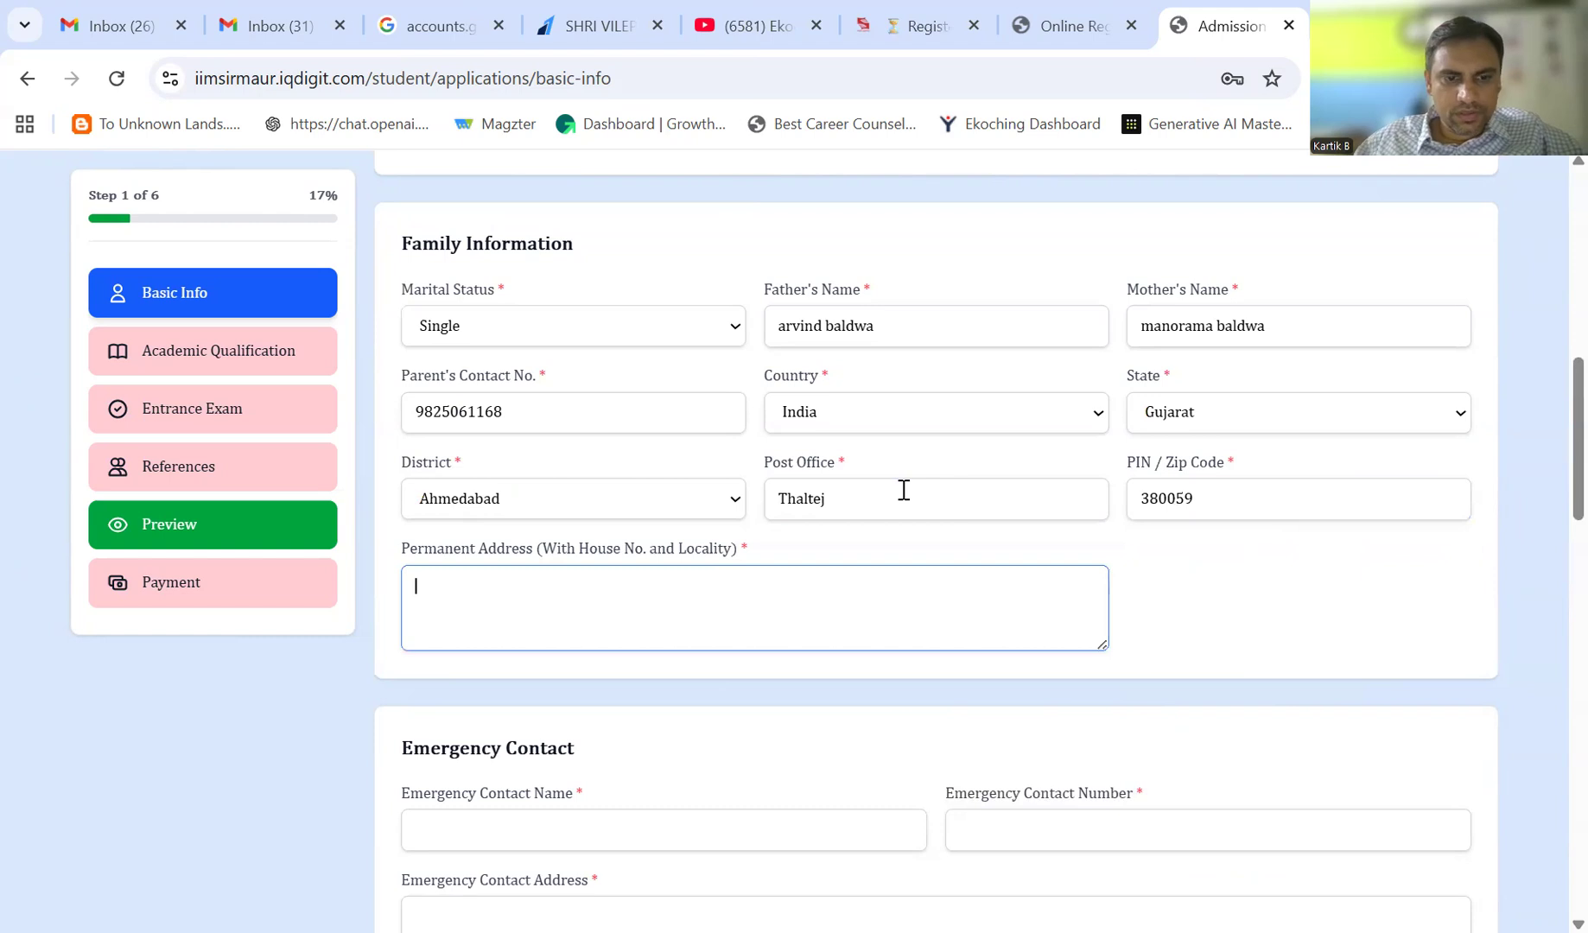
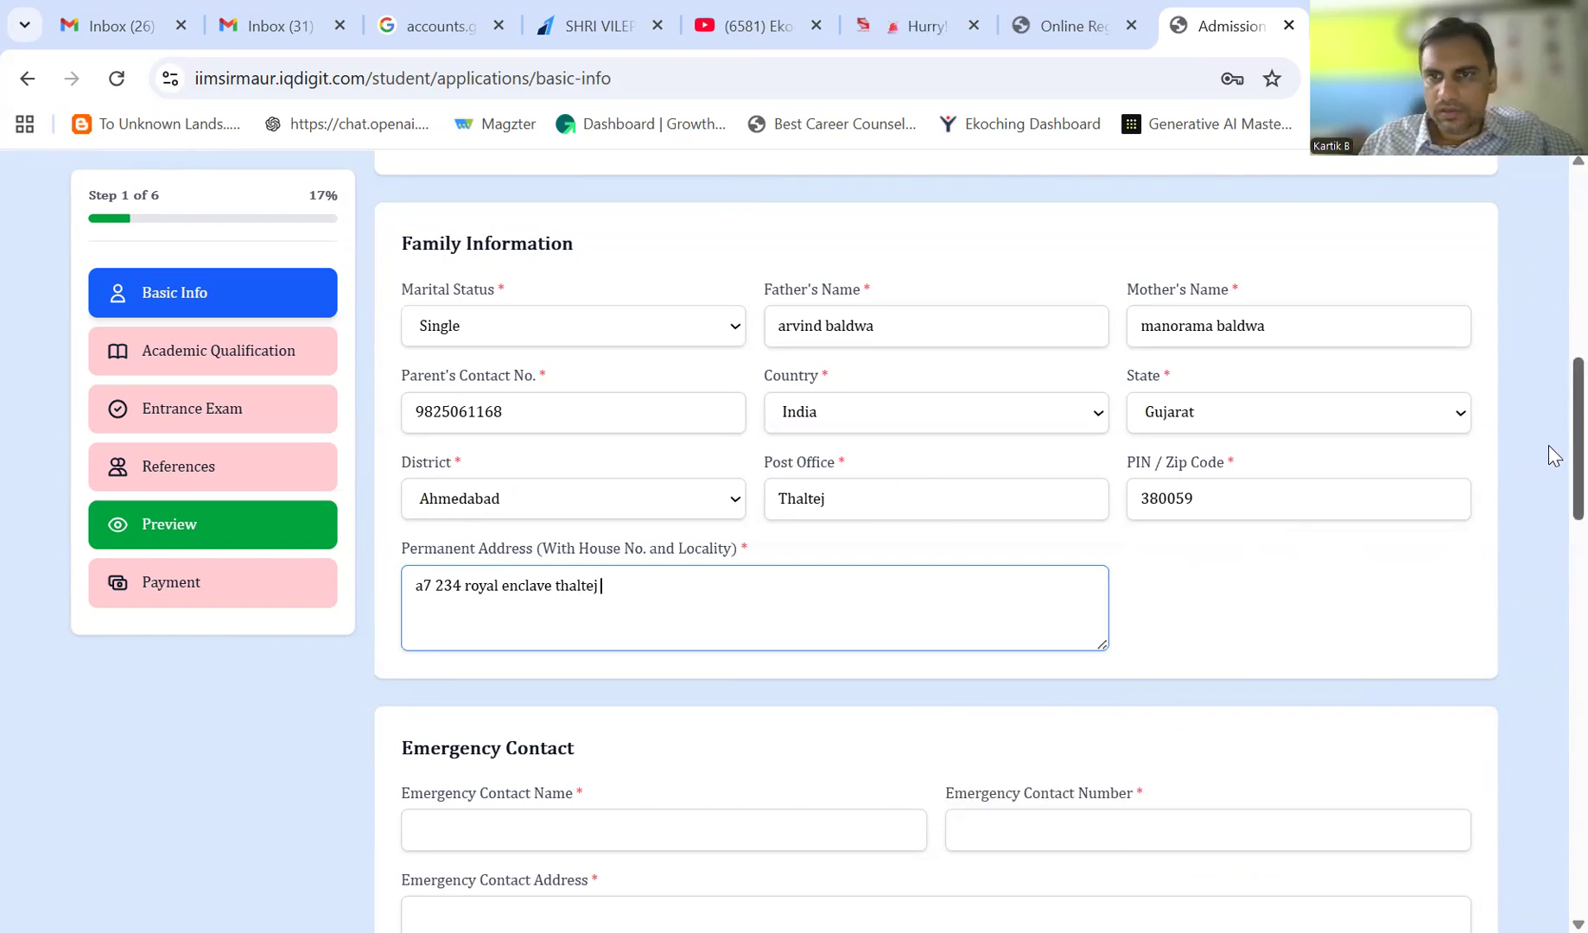
- Add the father as emergency contact with his phone number and the home address
{"action": "scroll", "coordinate": [1548, 445], "scroll_direction": "down", "scroll_amount": 5}
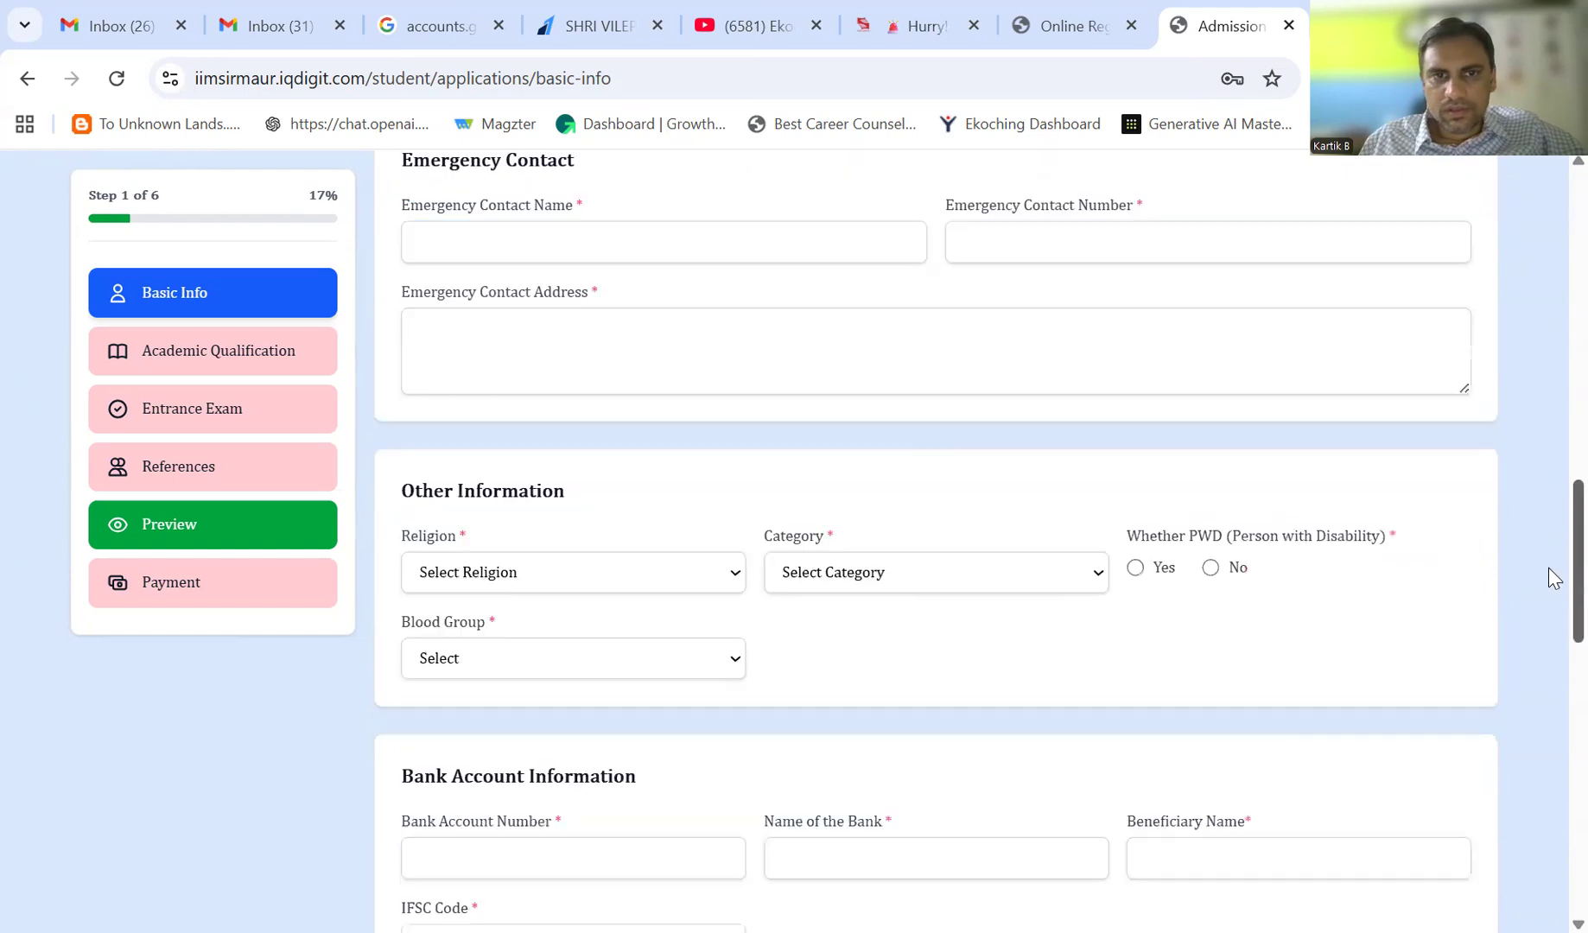
{"action": "left_click", "coordinate": [652, 256]}
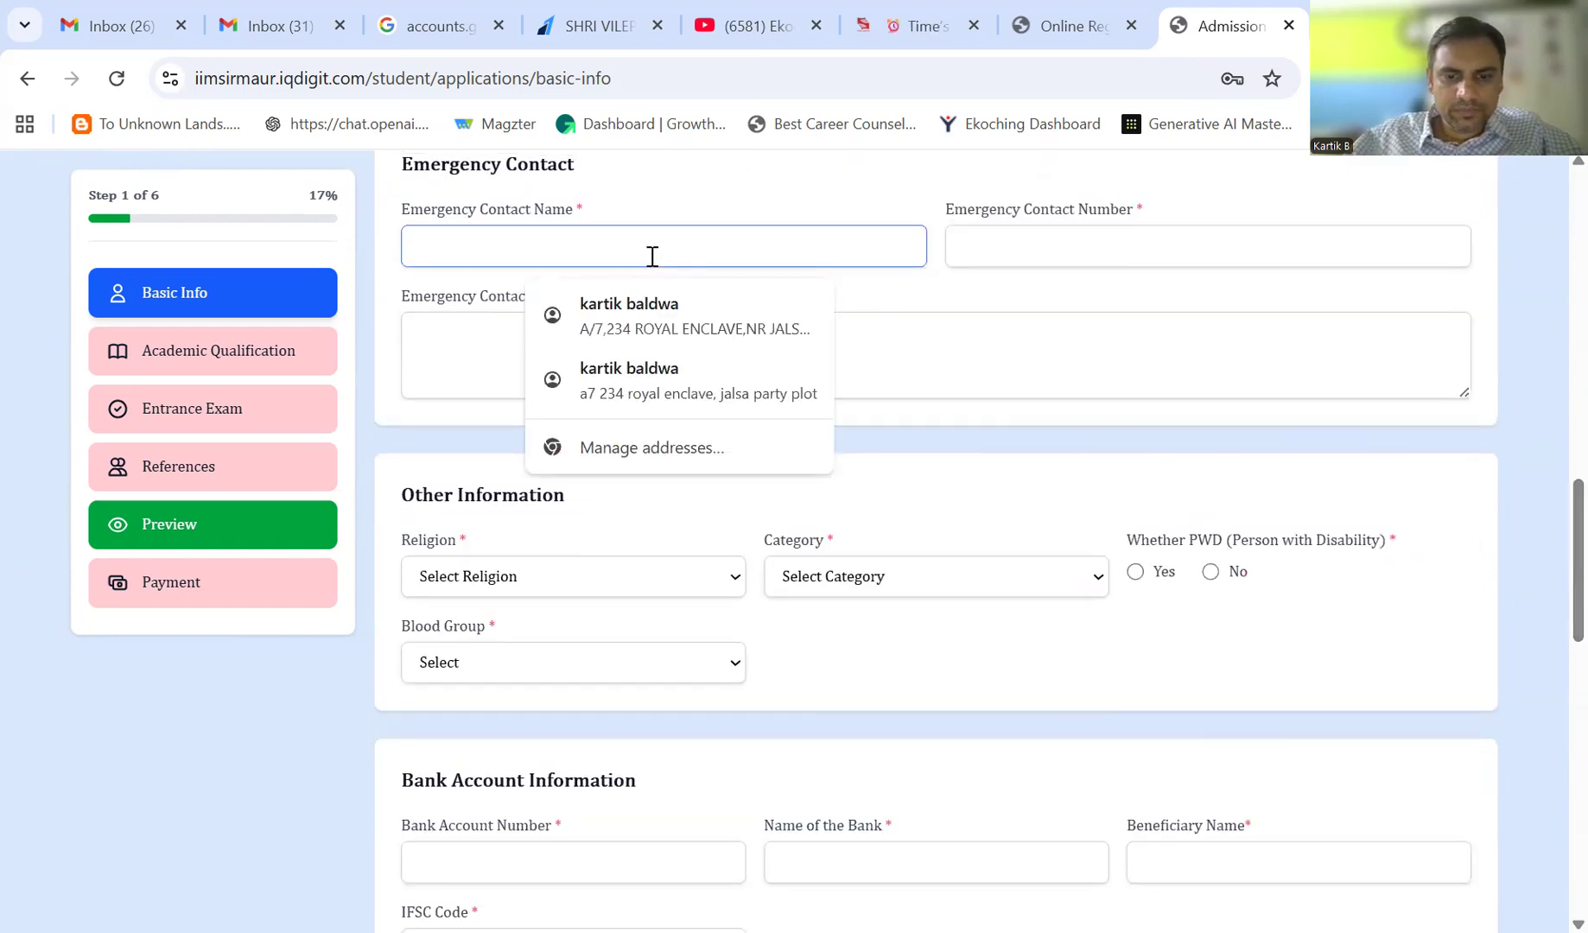
{"action": "key", "text": "Tab"}
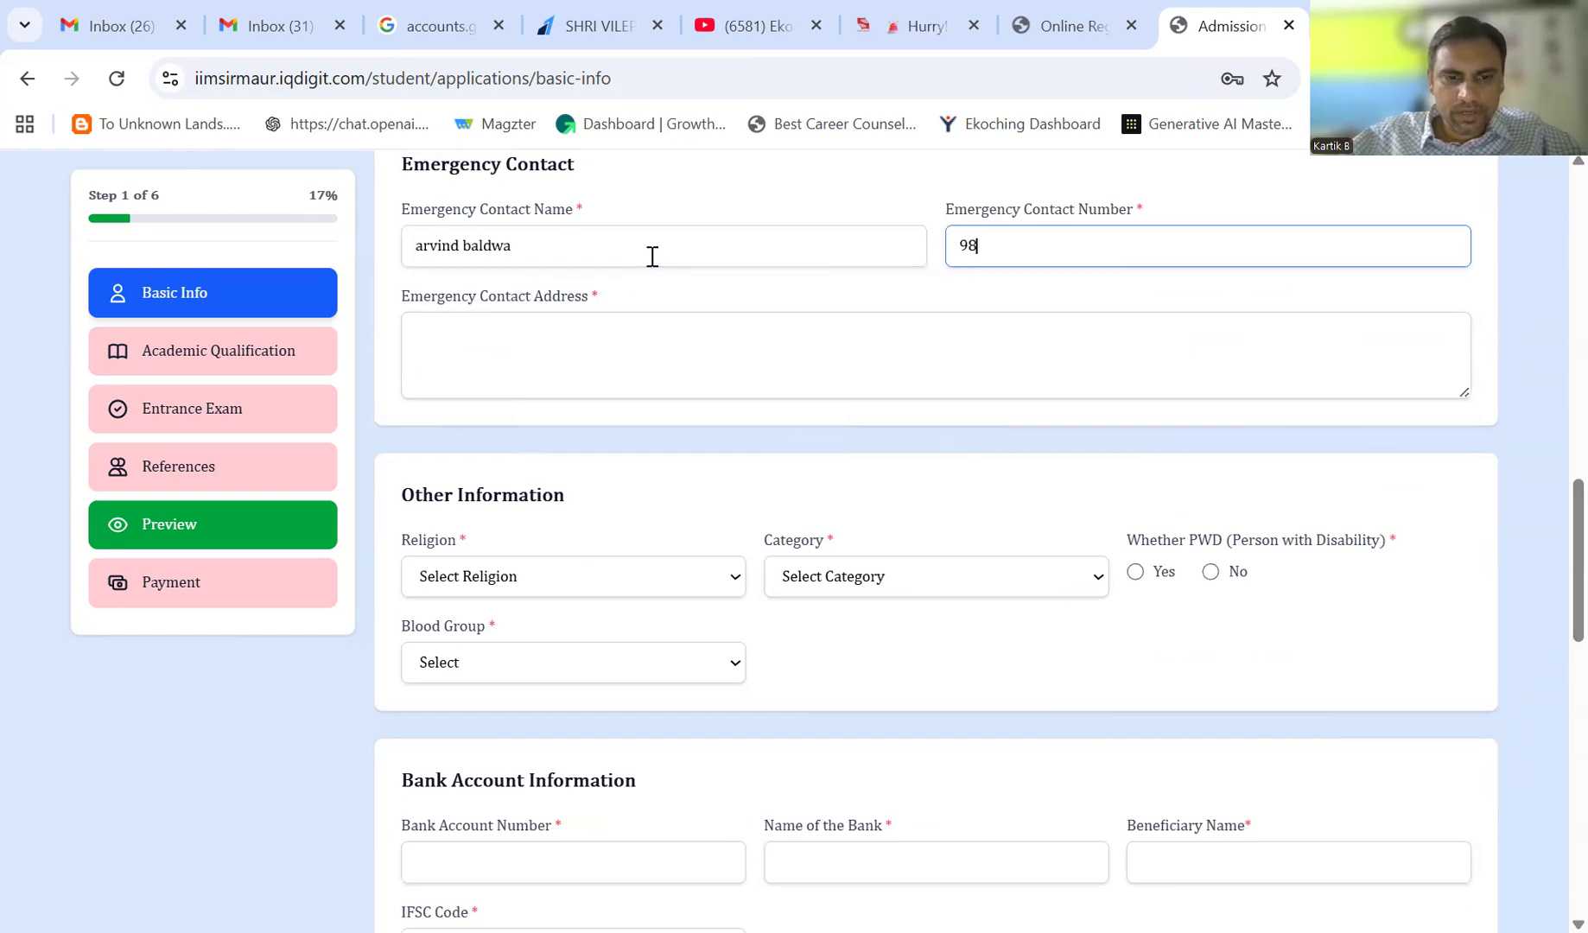
{"action": "key", "text": "Tab"}
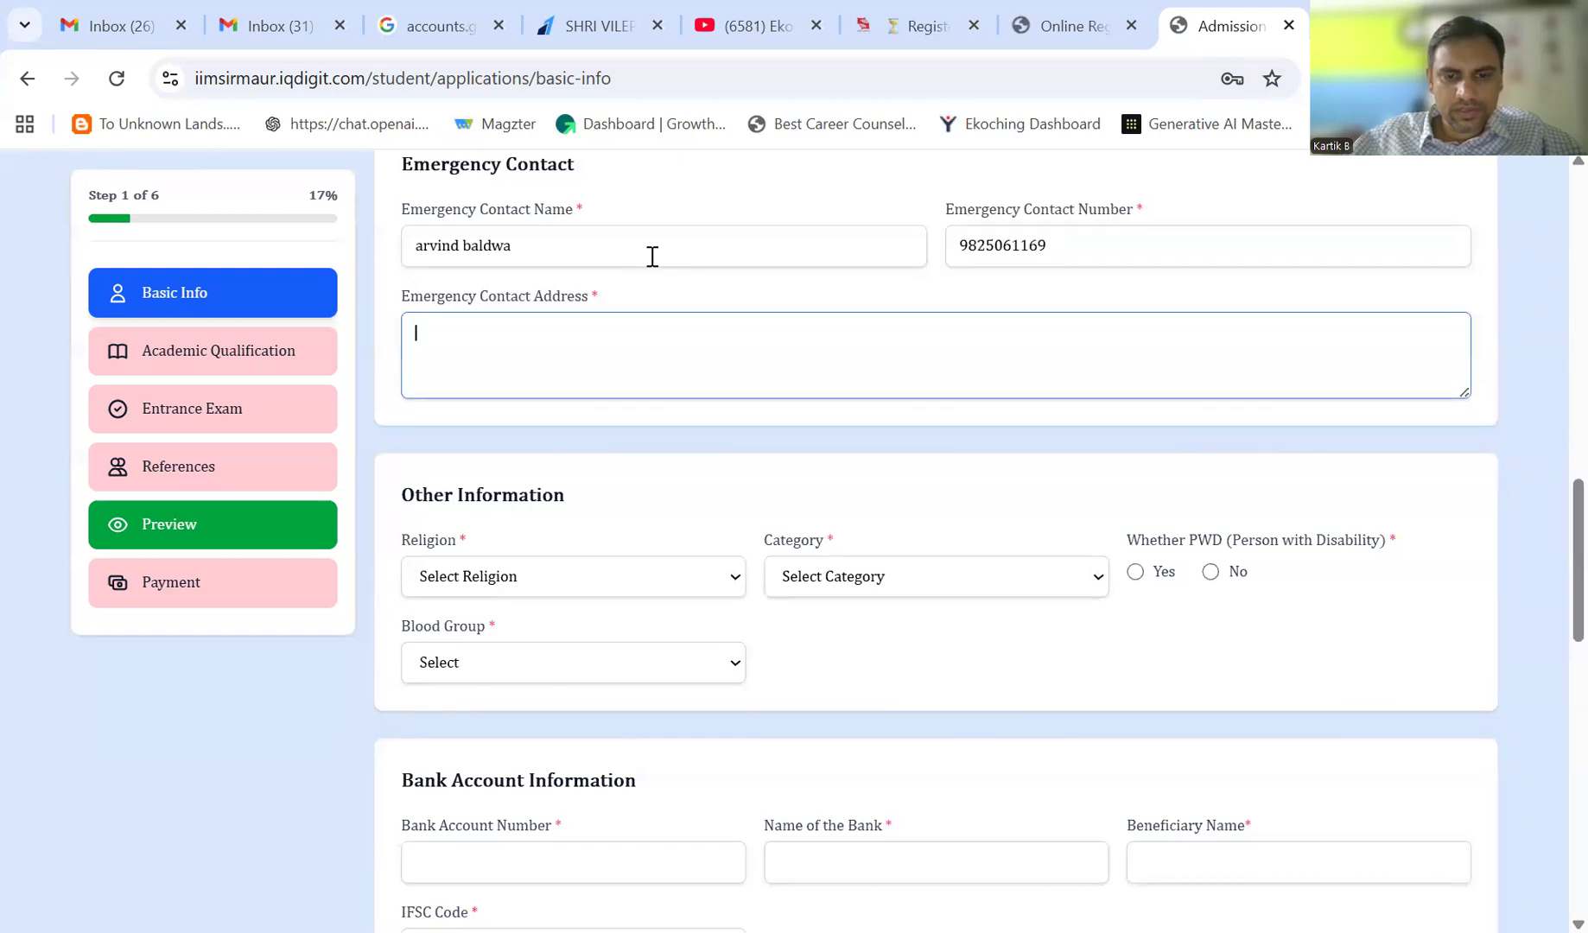
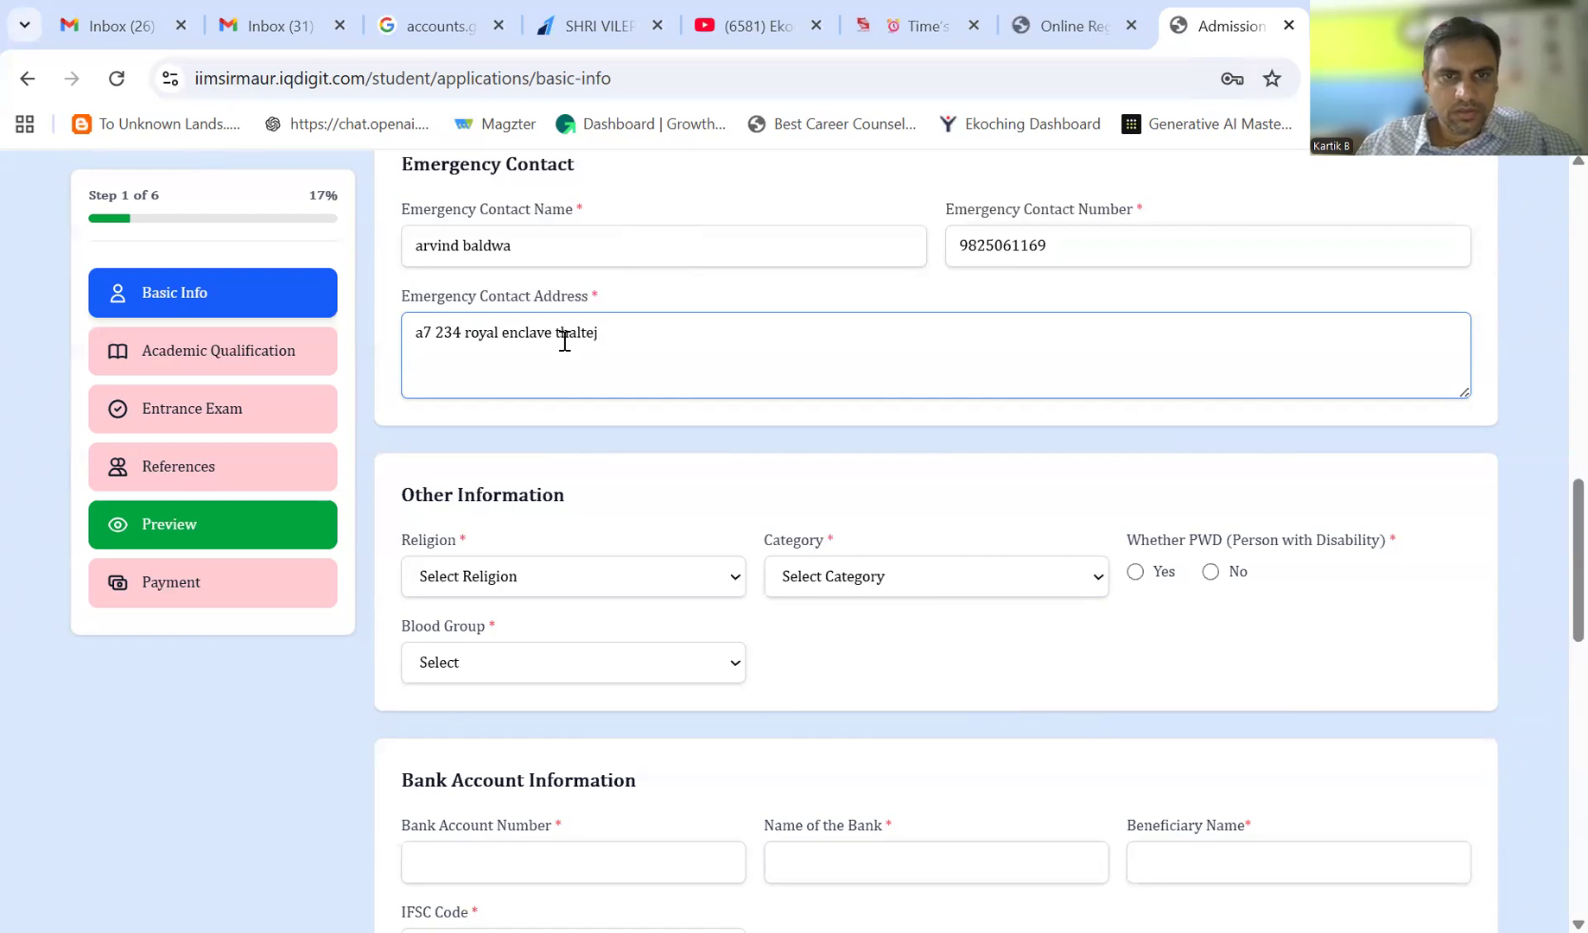
- Choose Hindu religion, General category, No for PWD and B+ blood group
{"action": "left_click", "coordinate": [510, 588]}
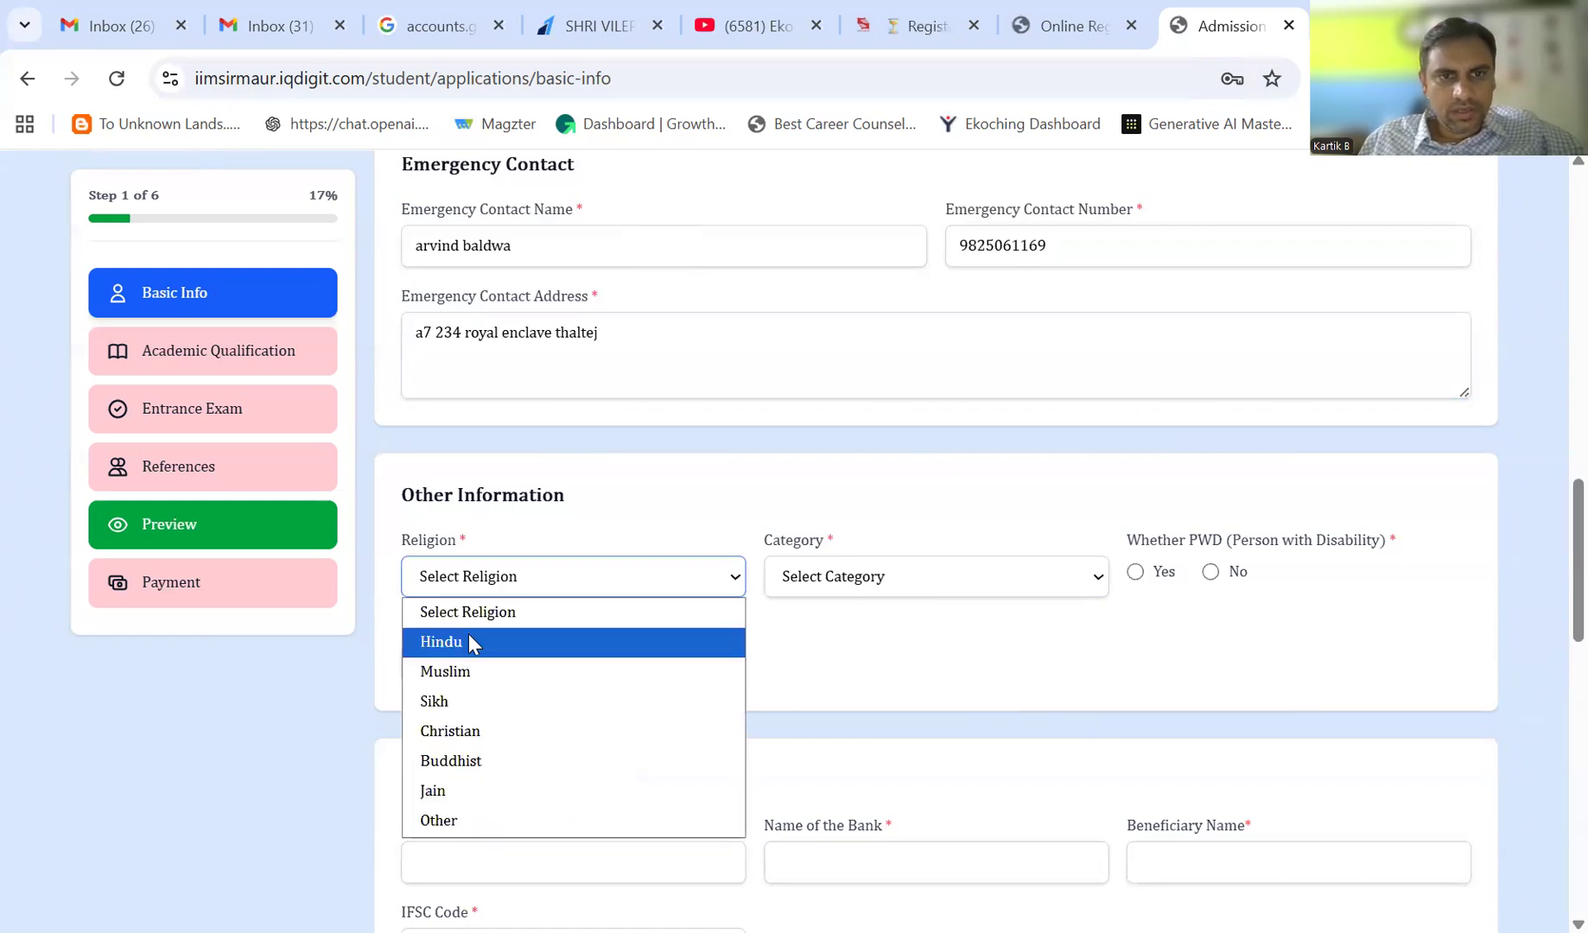
{"action": "left_click", "coordinate": [468, 636]}
{"action": "left_click", "coordinate": [891, 581]}
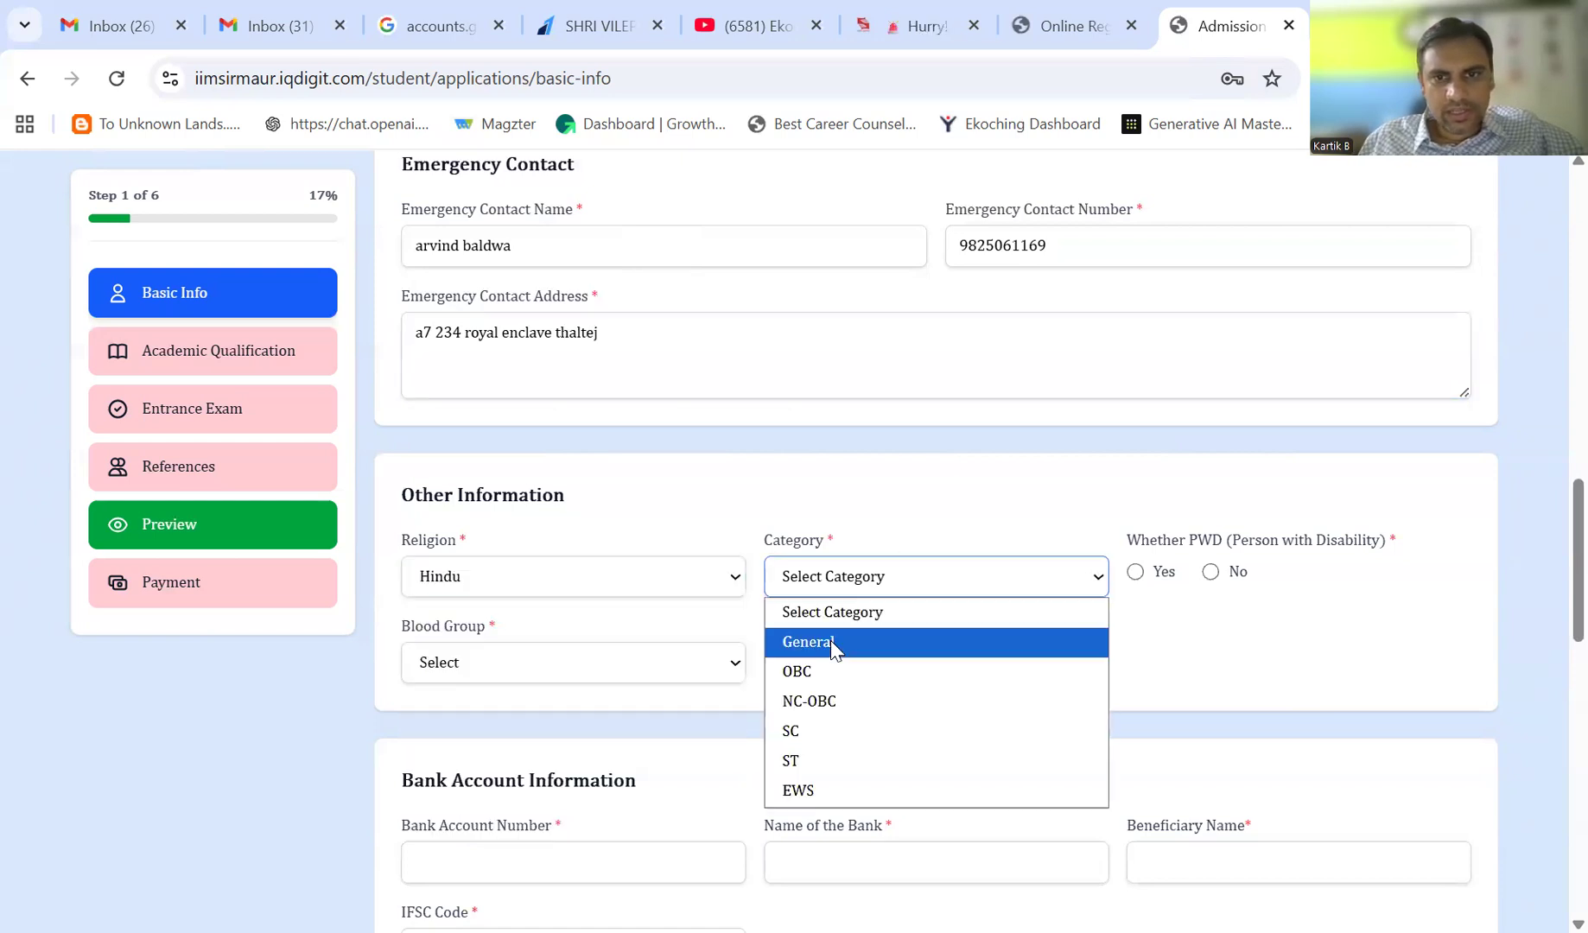
{"action": "left_click", "coordinate": [832, 642]}
{"action": "left_click", "coordinate": [1211, 572]}
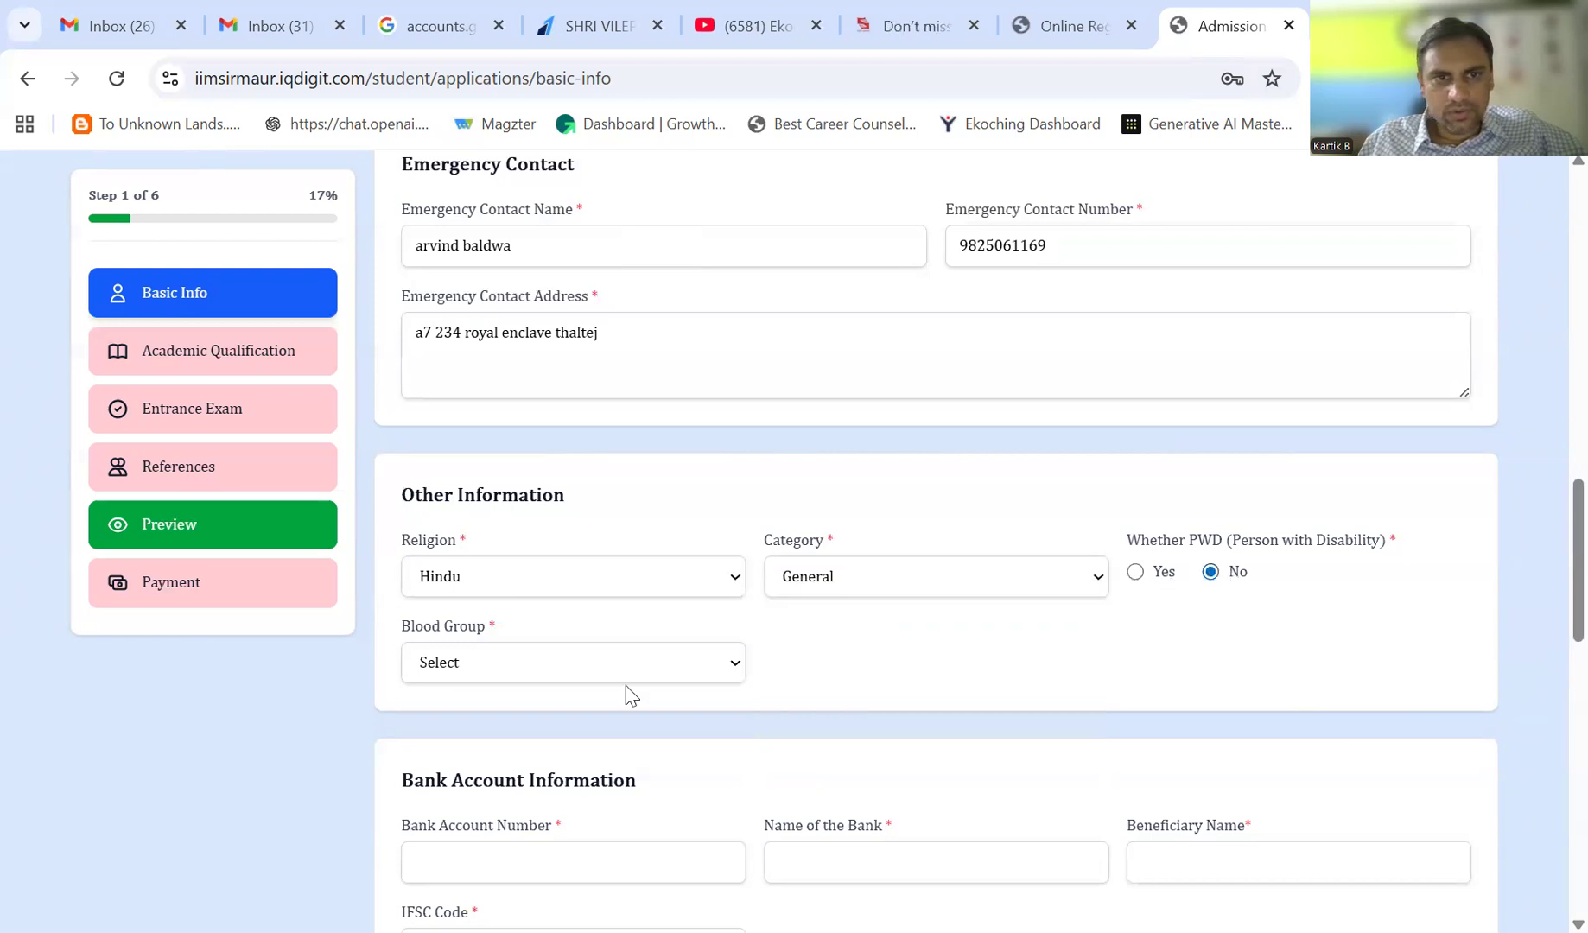
{"action": "left_click", "coordinate": [545, 668]}
{"action": "left_click", "coordinate": [458, 484]}
{"action": "scroll", "coordinate": [1548, 507], "scroll_direction": "down", "scroll_amount": 5}
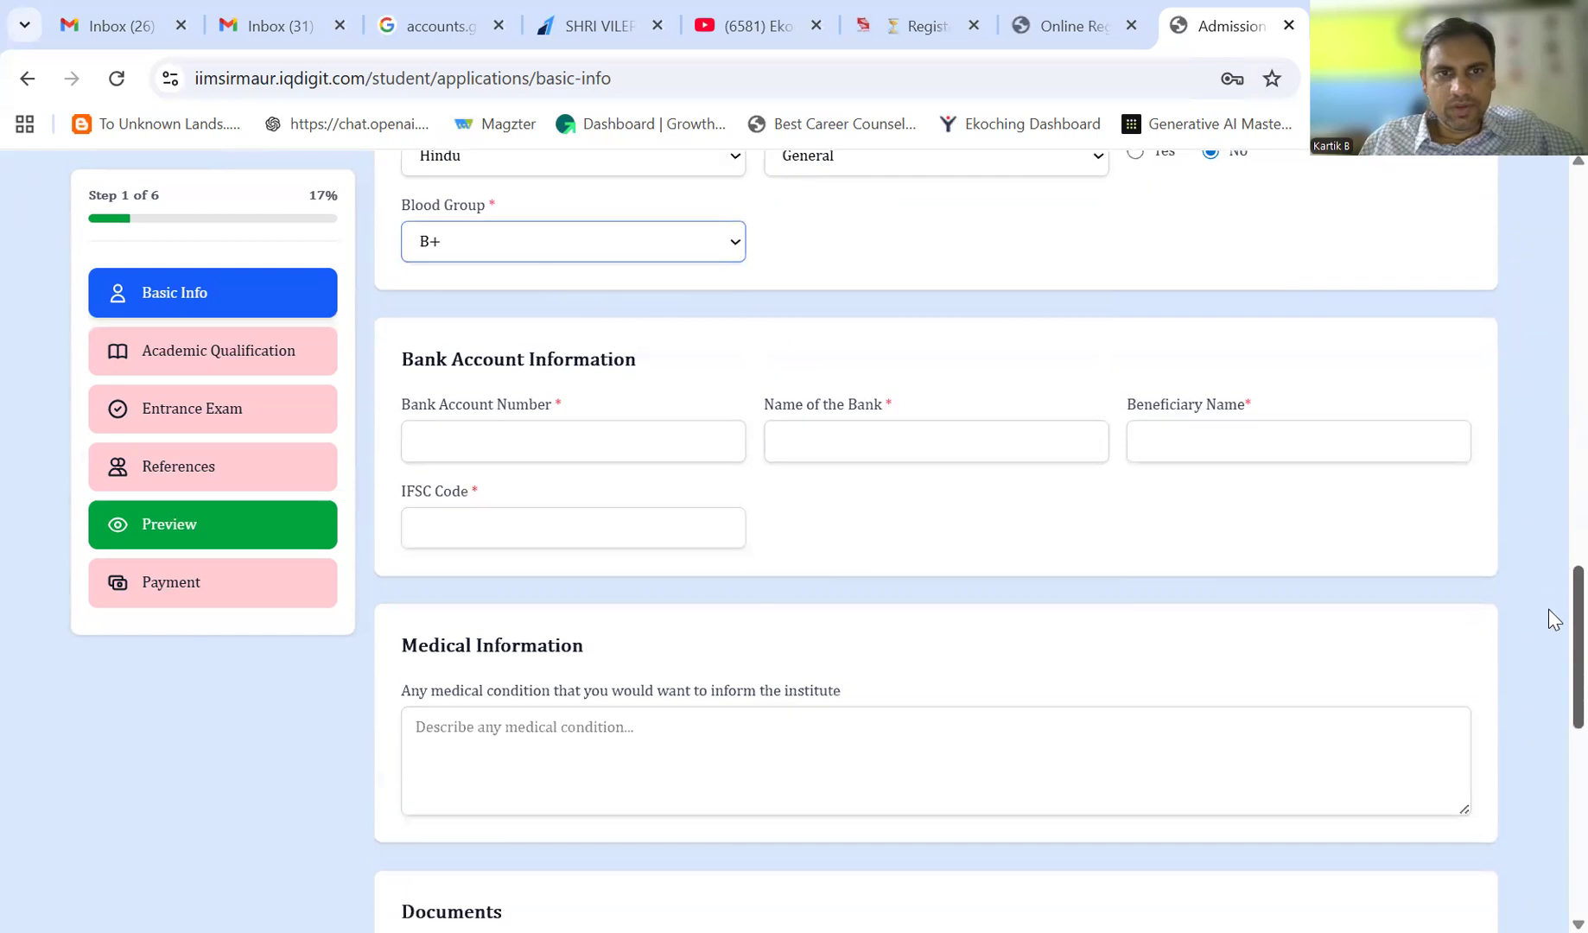
{"action": "scroll", "coordinate": [1548, 619], "scroll_direction": "down", "scroll_amount": 1}
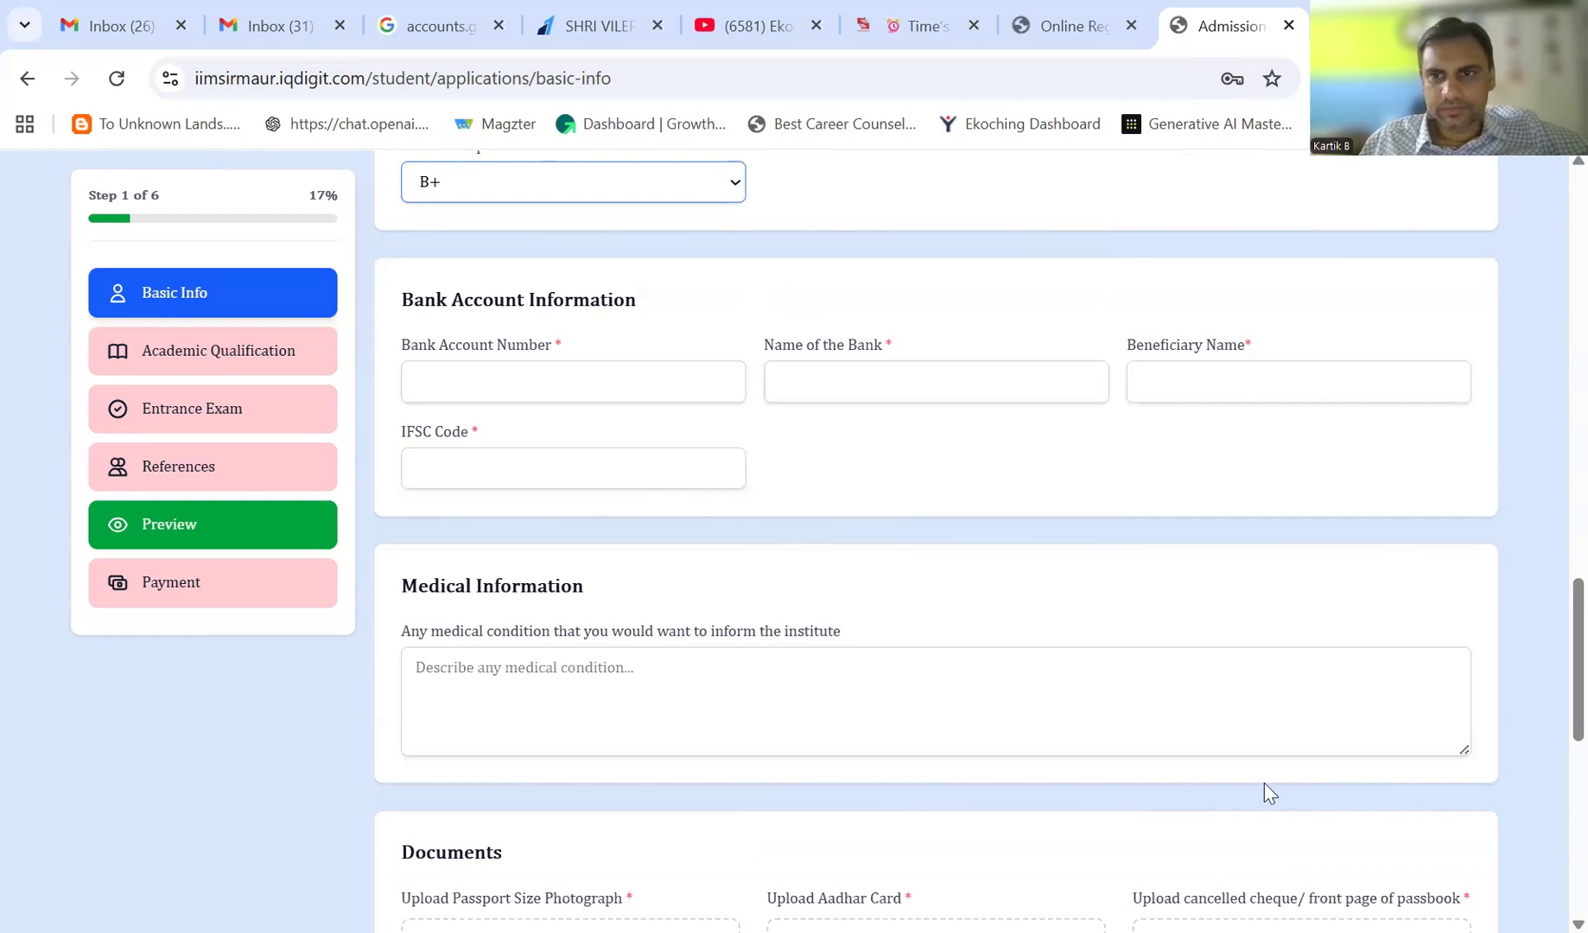
{"action": "scroll", "coordinate": [1264, 783], "scroll_direction": "down", "scroll_amount": 4}
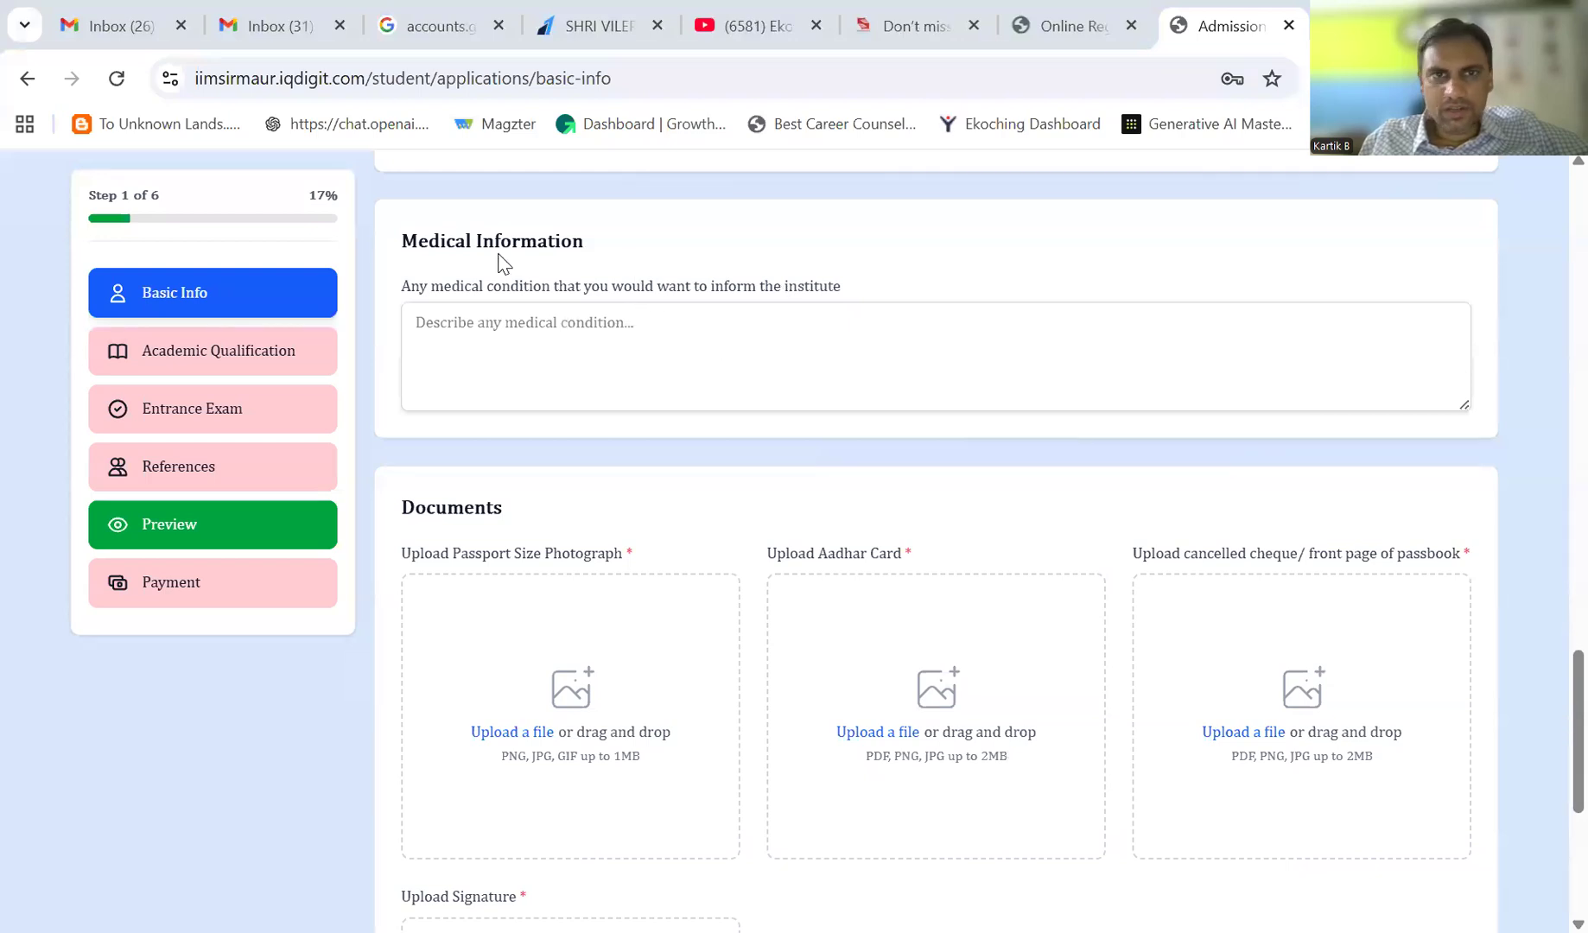
- Upload the 'photo' file from Downloads as the applicant's photograph
{"action": "left_click", "coordinate": [657, 350]}
{"action": "scroll", "coordinate": [1548, 701], "scroll_direction": "down", "scroll_amount": 1}
{"action": "scroll", "coordinate": [1548, 700], "scroll_direction": "down", "scroll_amount": 1}
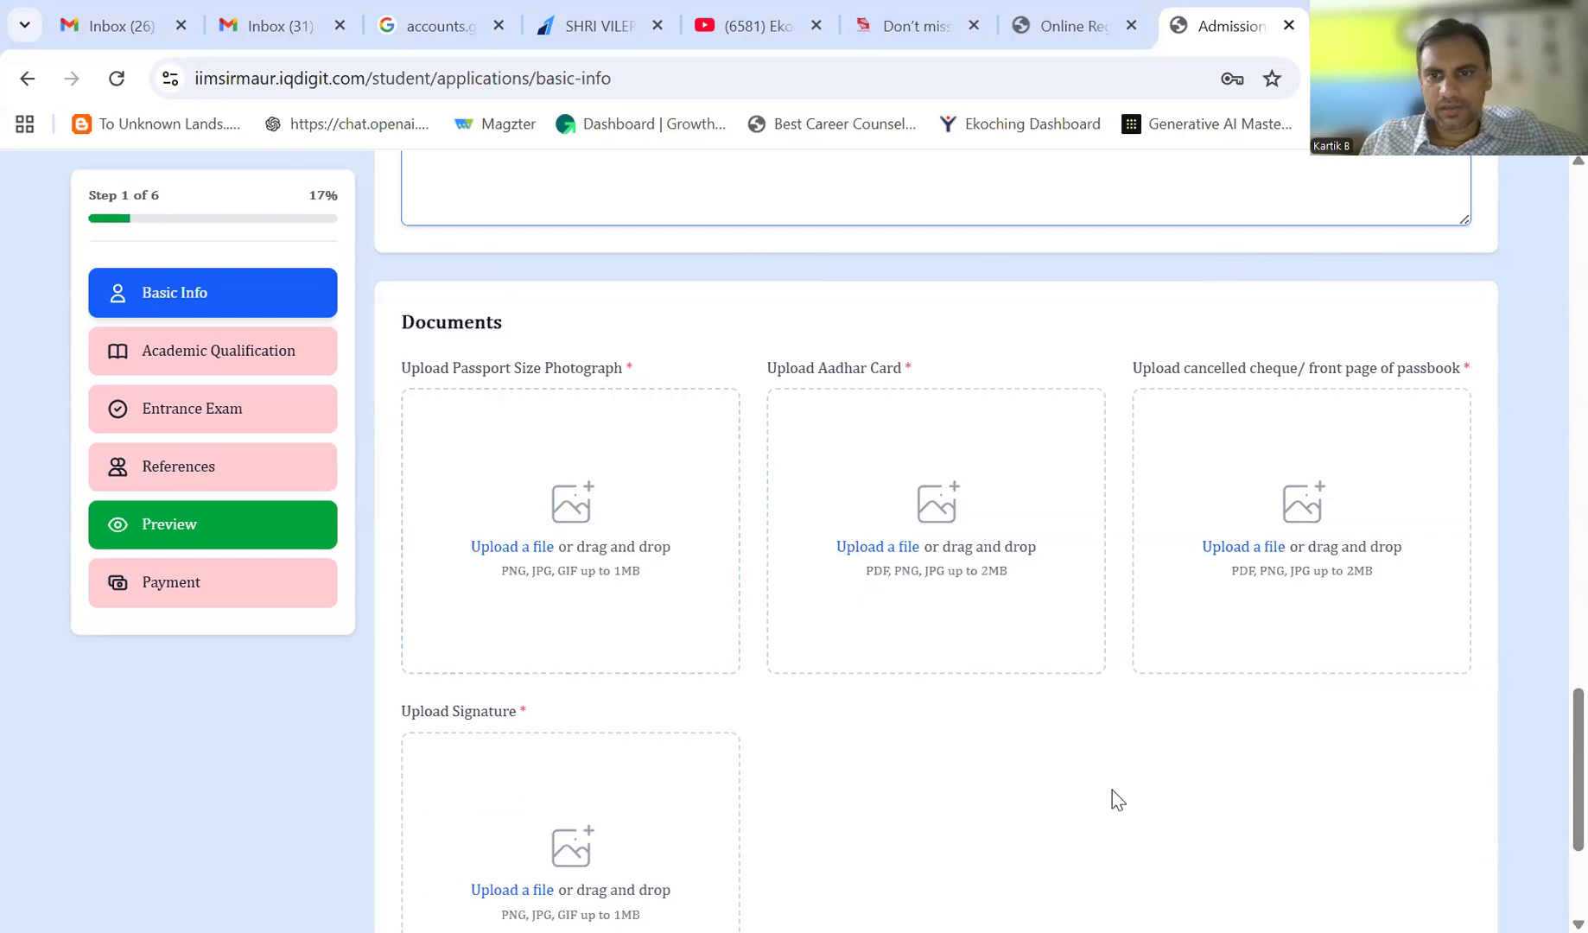
{"action": "left_click", "coordinate": [607, 523]}
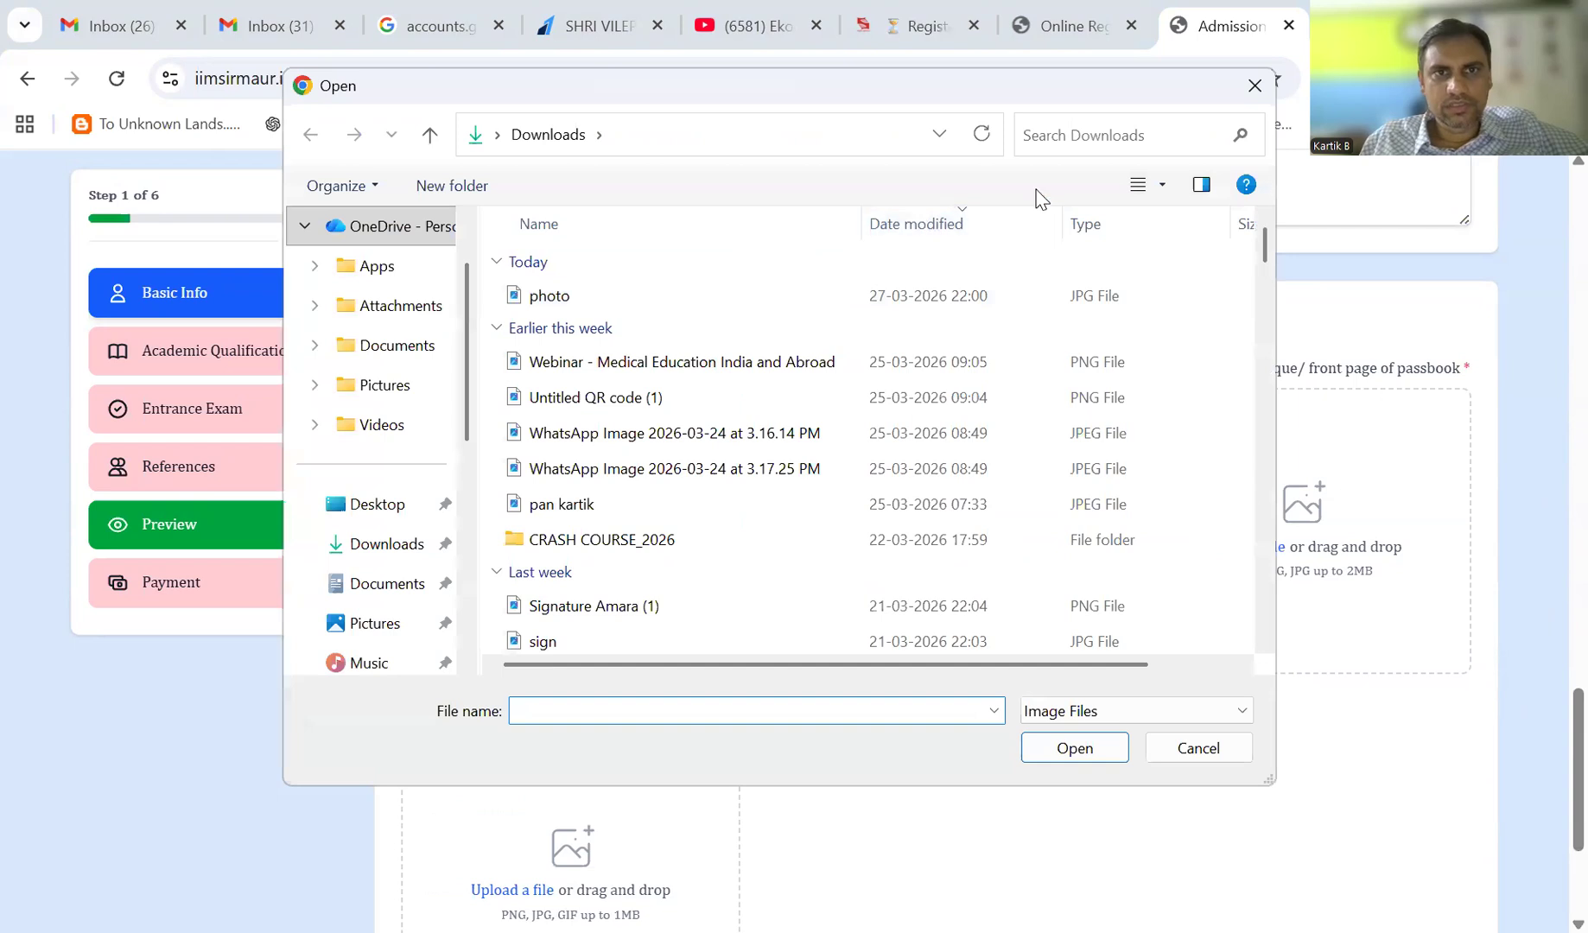
{"action": "left_click", "coordinate": [556, 297]}
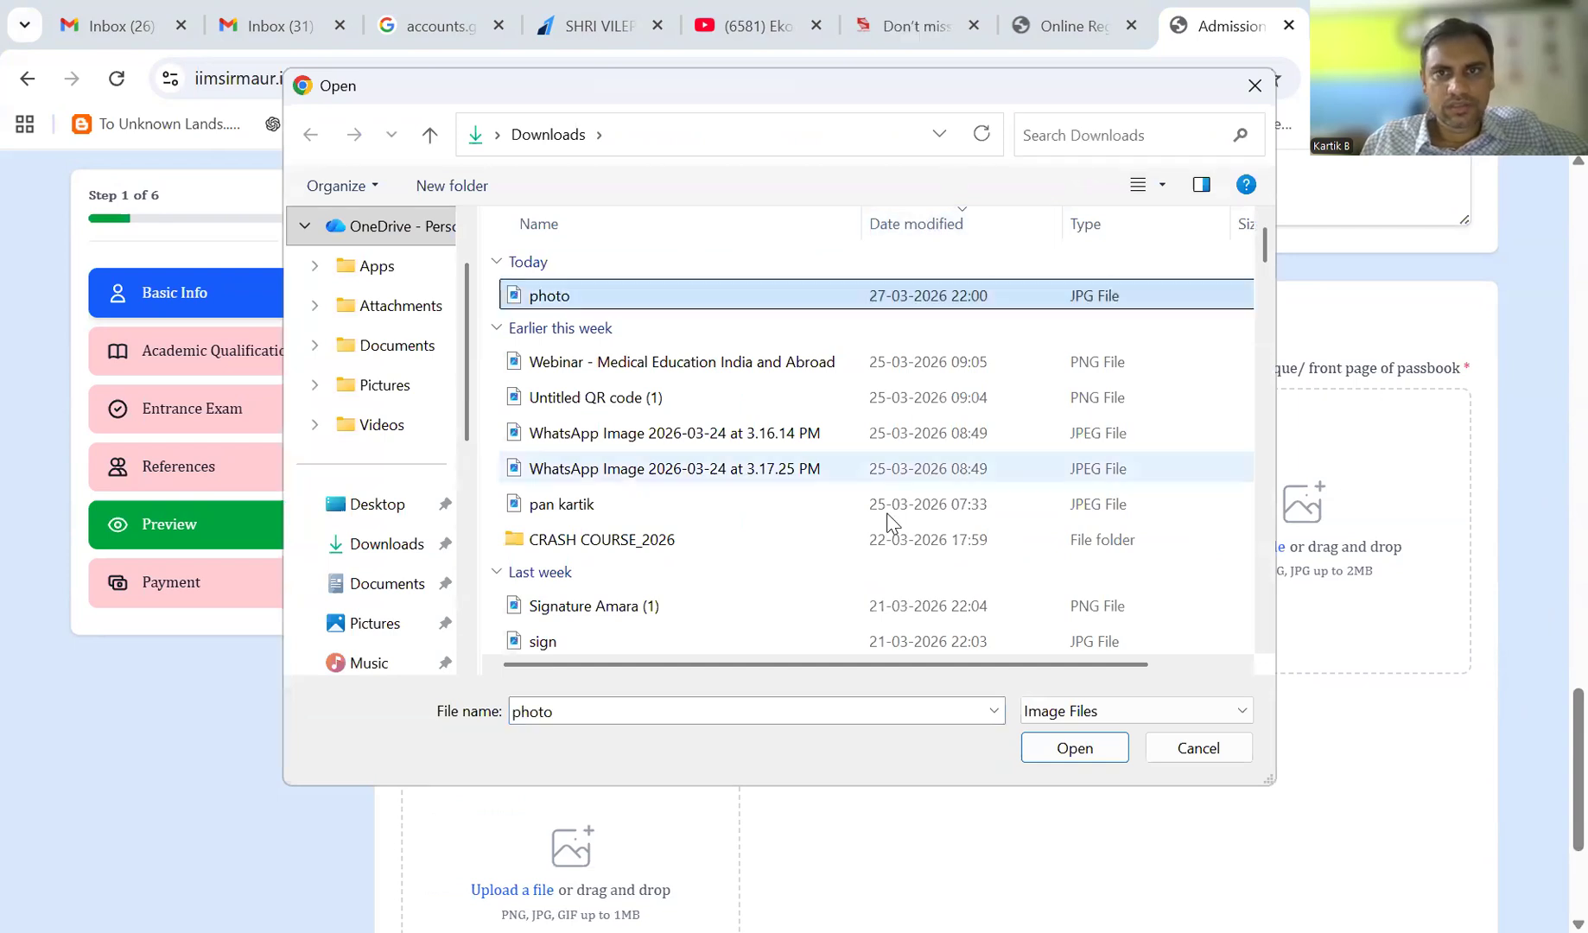
{"action": "left_click", "coordinate": [1075, 748]}
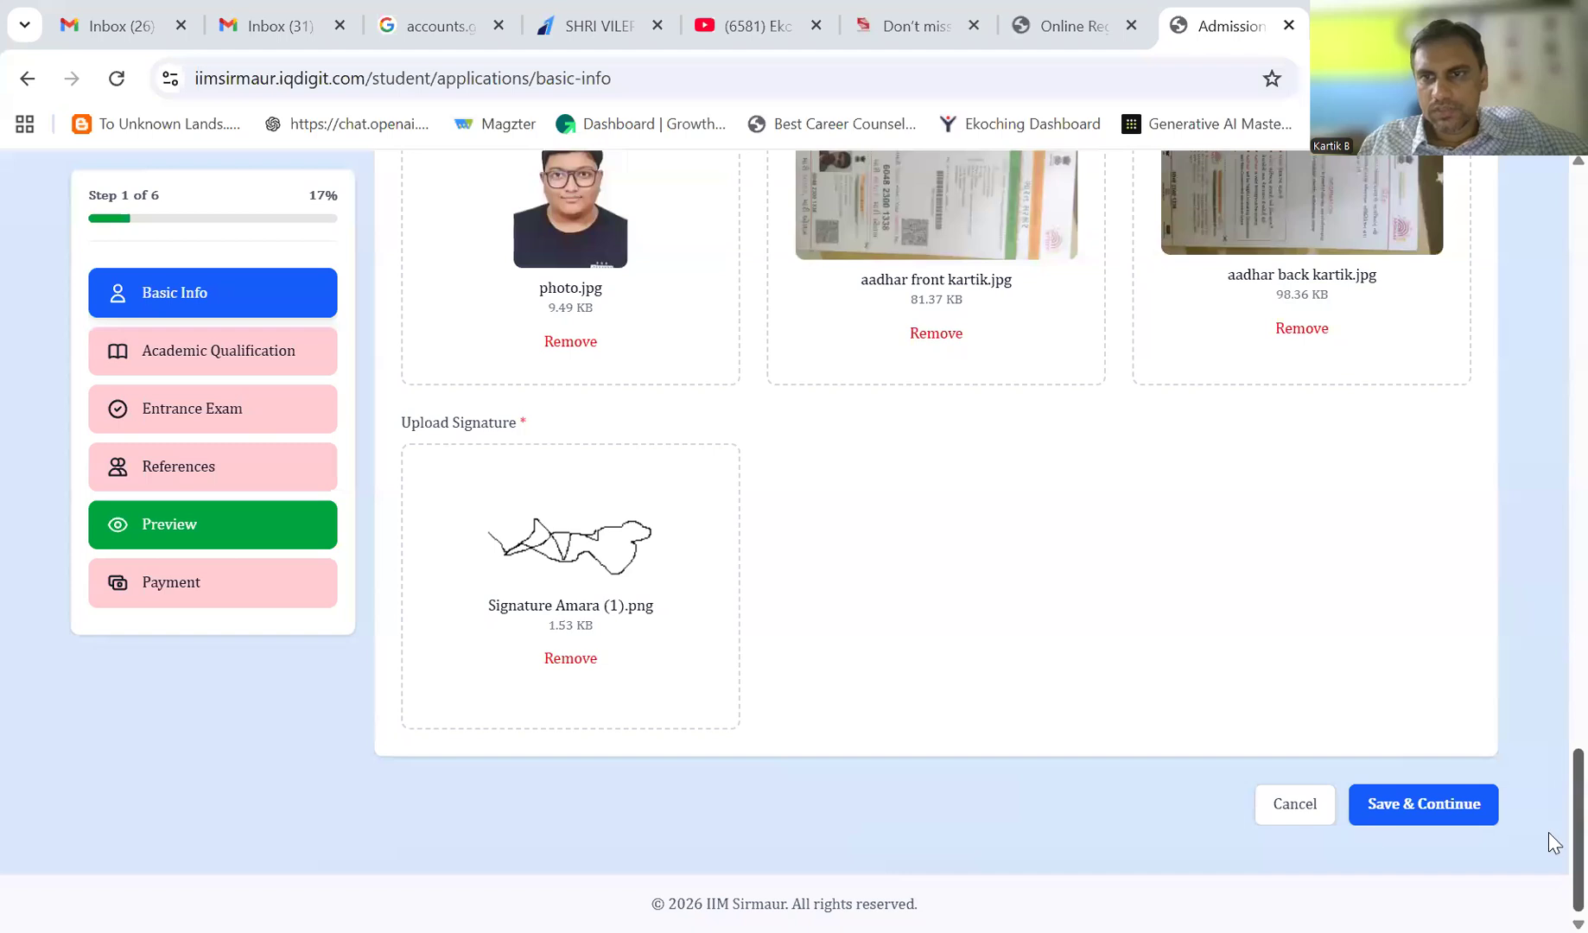
{"action": "scroll", "coordinate": [1548, 794], "scroll_direction": "up", "scroll_amount": 7}
{"action": "scroll", "coordinate": [1548, 709], "scroll_direction": "down", "scroll_amount": 7}
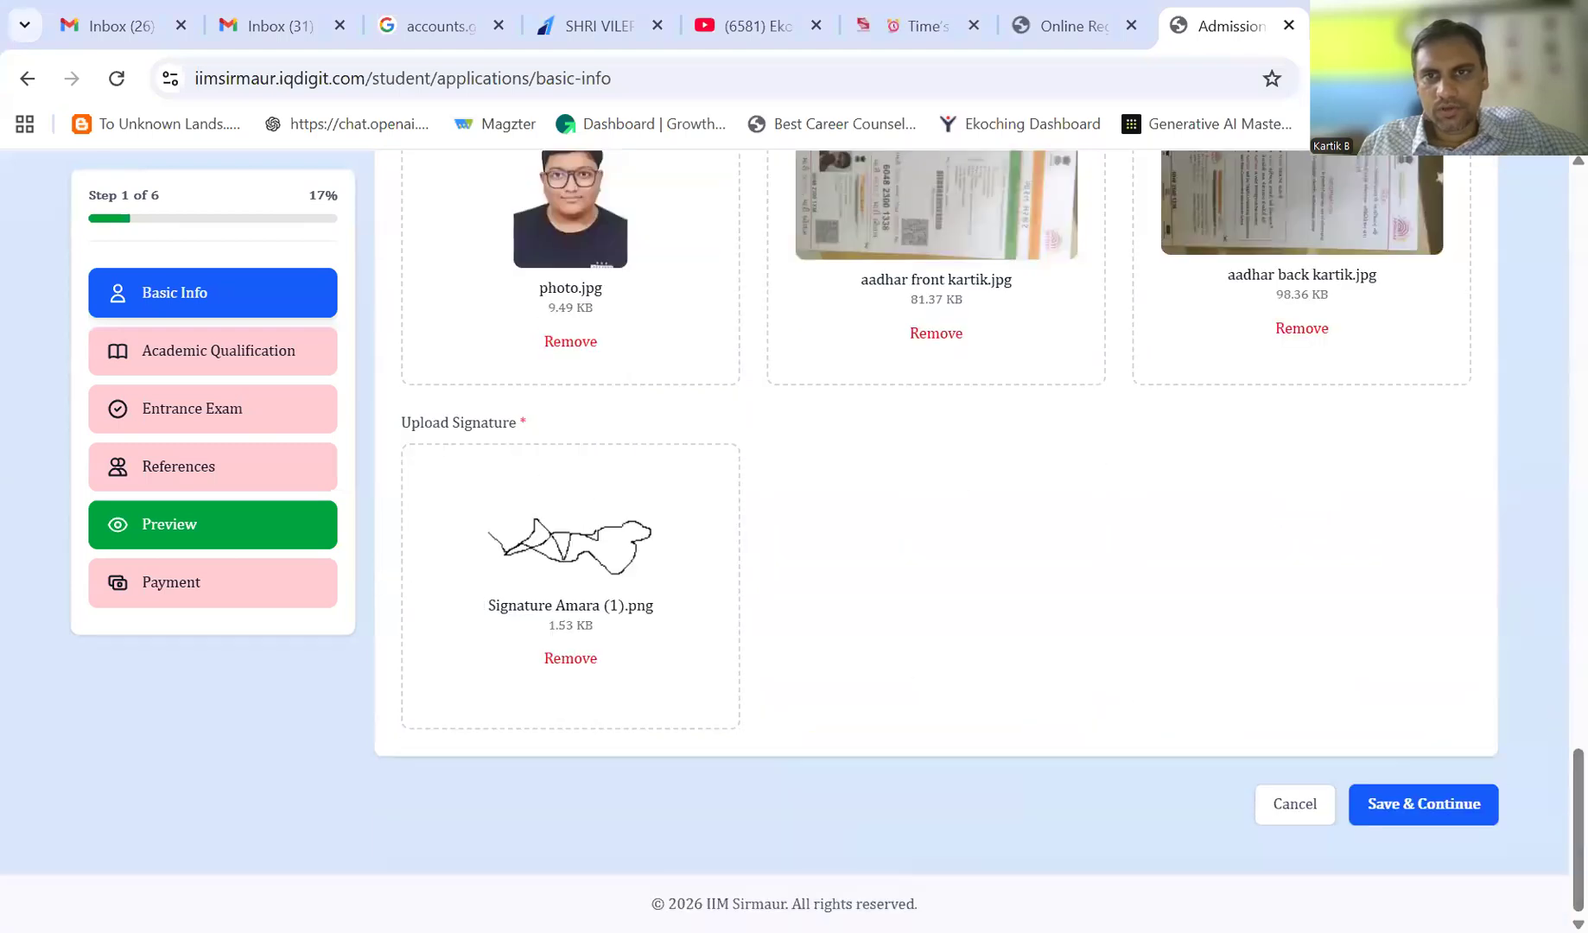
- Save Basic Info and continue down to the Academic Qualification table
{"action": "left_click", "coordinate": [1404, 807]}
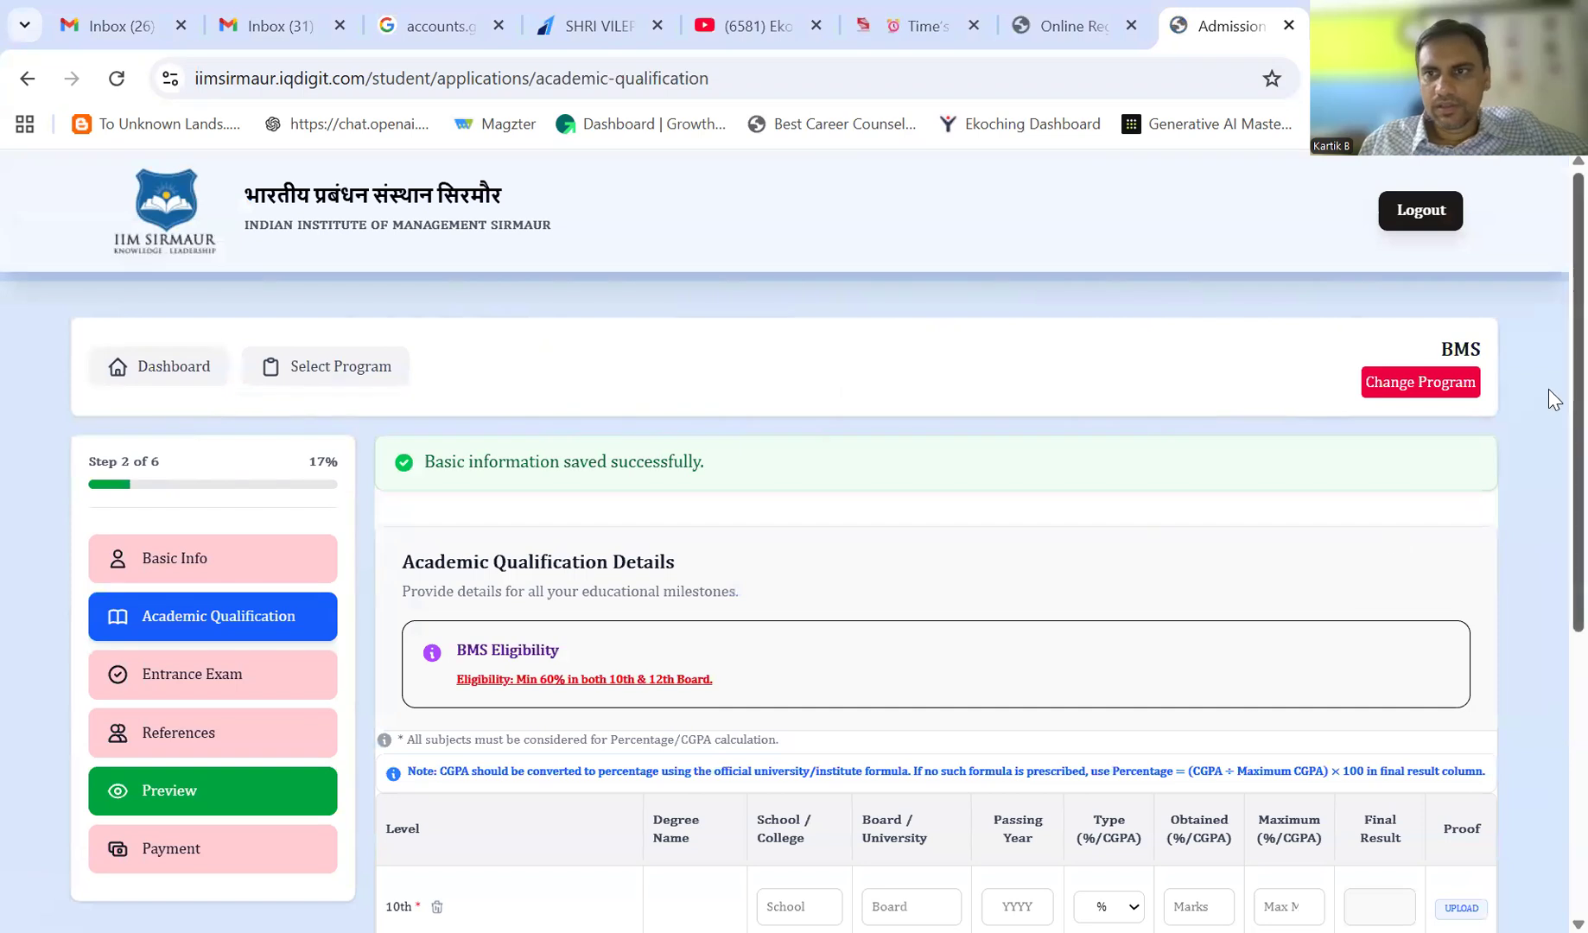
{"action": "scroll", "coordinate": [1548, 475], "scroll_direction": "down", "scroll_amount": 3}
{"action": "scroll", "coordinate": [1552, 587], "scroll_direction": "down", "scroll_amount": 2}
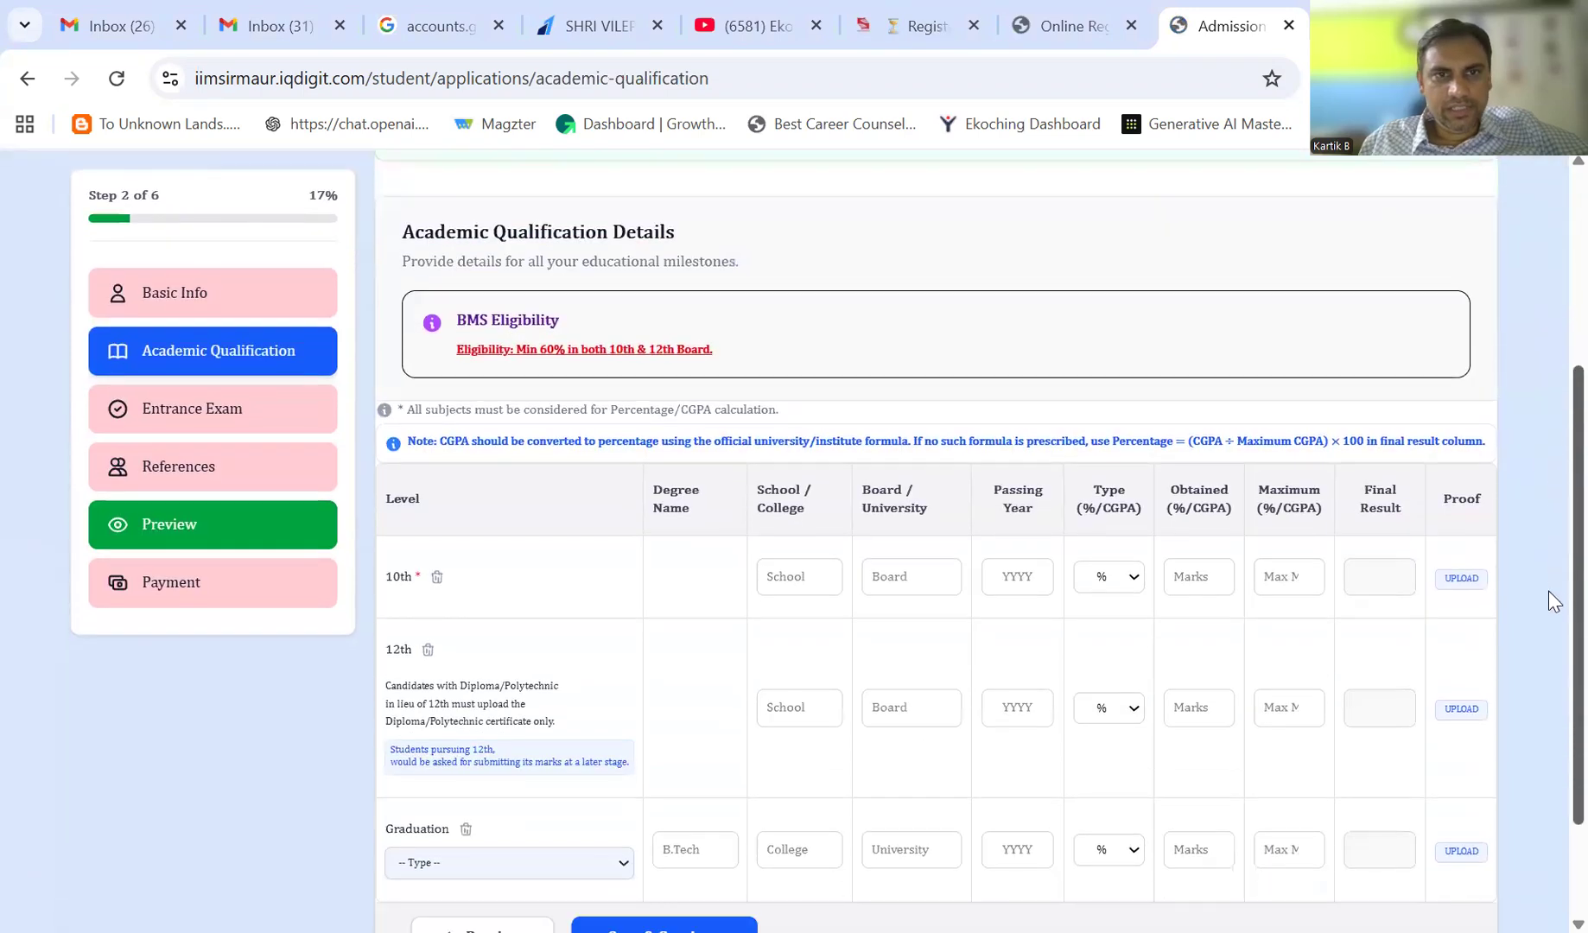
{"action": "scroll", "coordinate": [1548, 636], "scroll_direction": "down", "scroll_amount": 1}
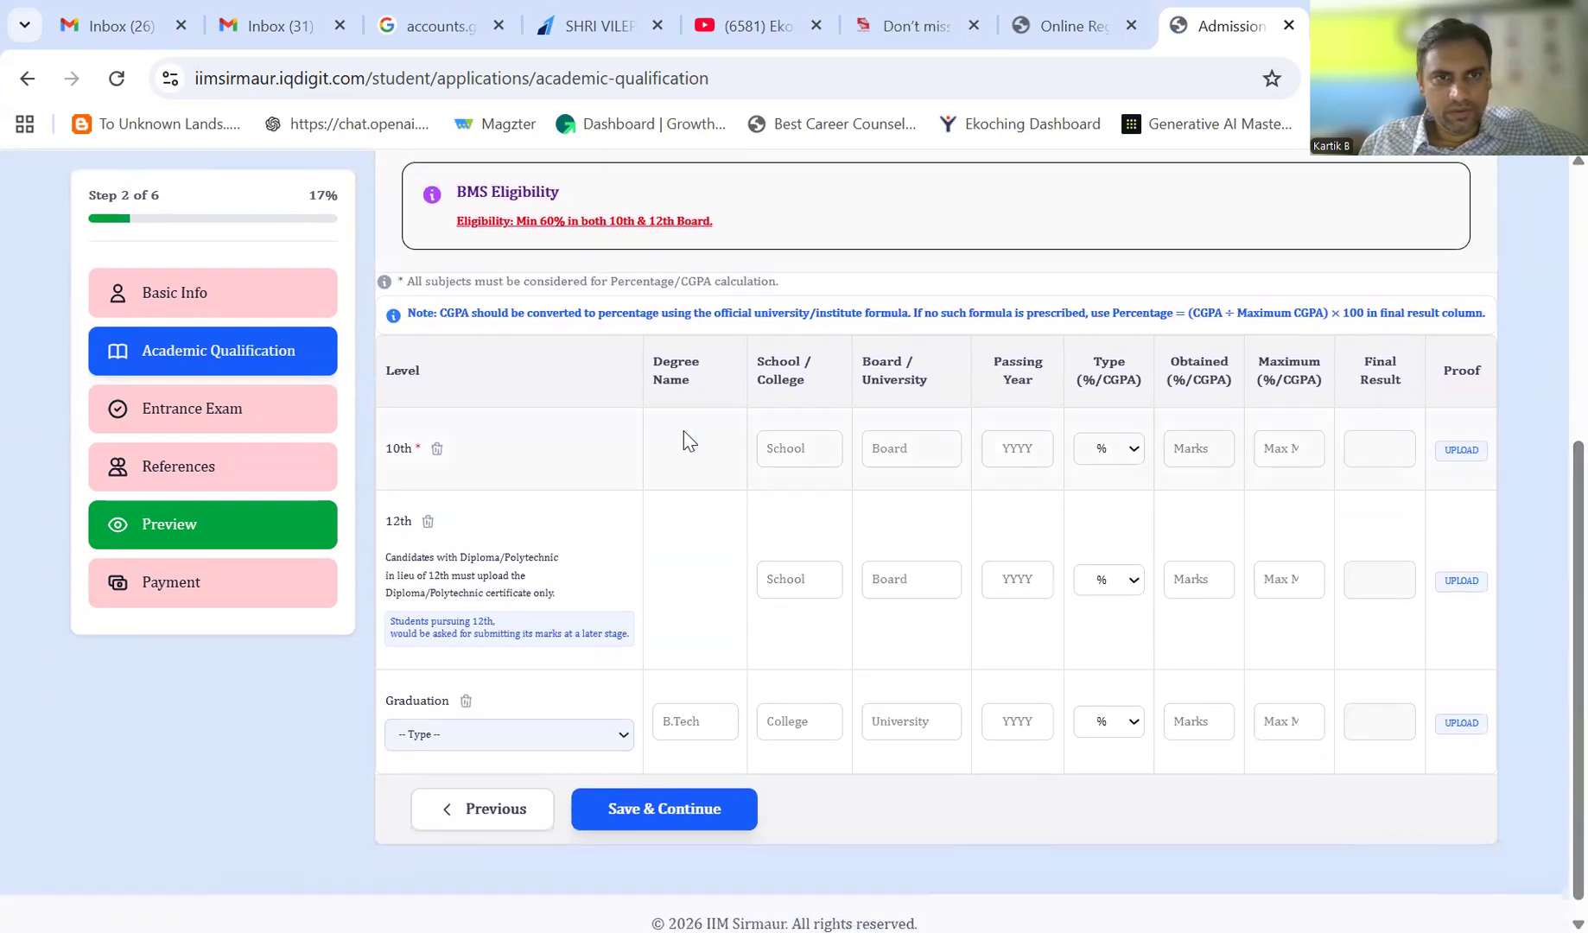
- Fill the 10th row: school Udgam achool, board cbse, 2024, 475 of 500 marks; start attaching proof
{"action": "left_click", "coordinate": [786, 450]}
{"action": "type", "text": "U"}
{"action": "type", "text": "dgam achool"}
{"action": "key", "text": "Tab"}
{"action": "type", "text": "cbse"}
{"action": "key", "text": "Tab"}
{"action": "type", "text": "2024"}
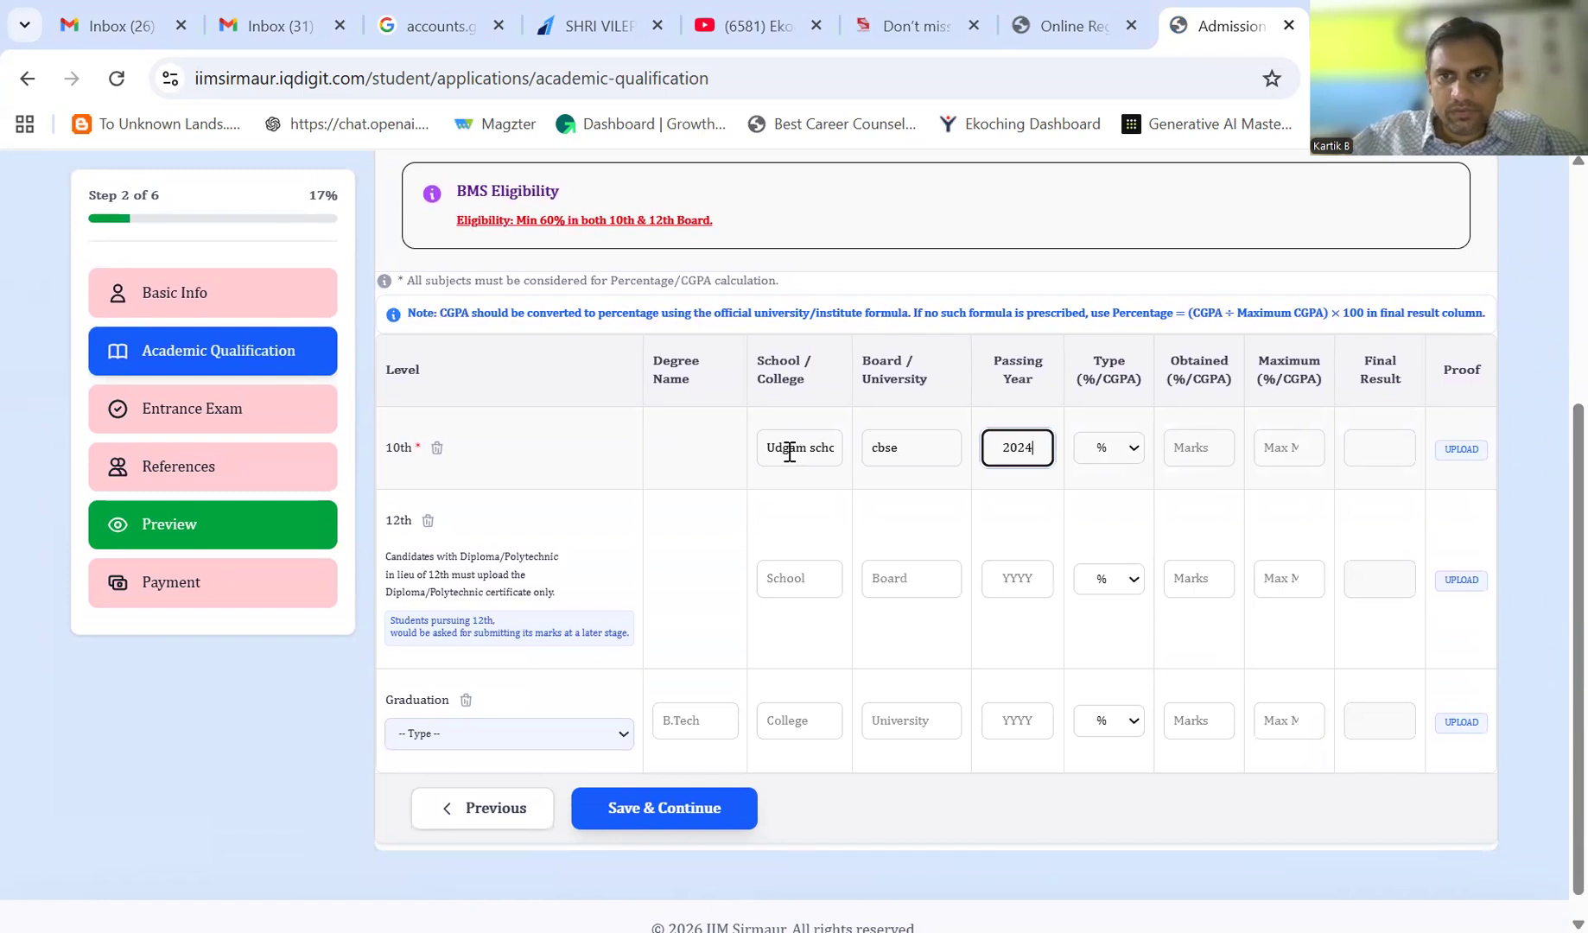
{"action": "key", "text": "Tab"}
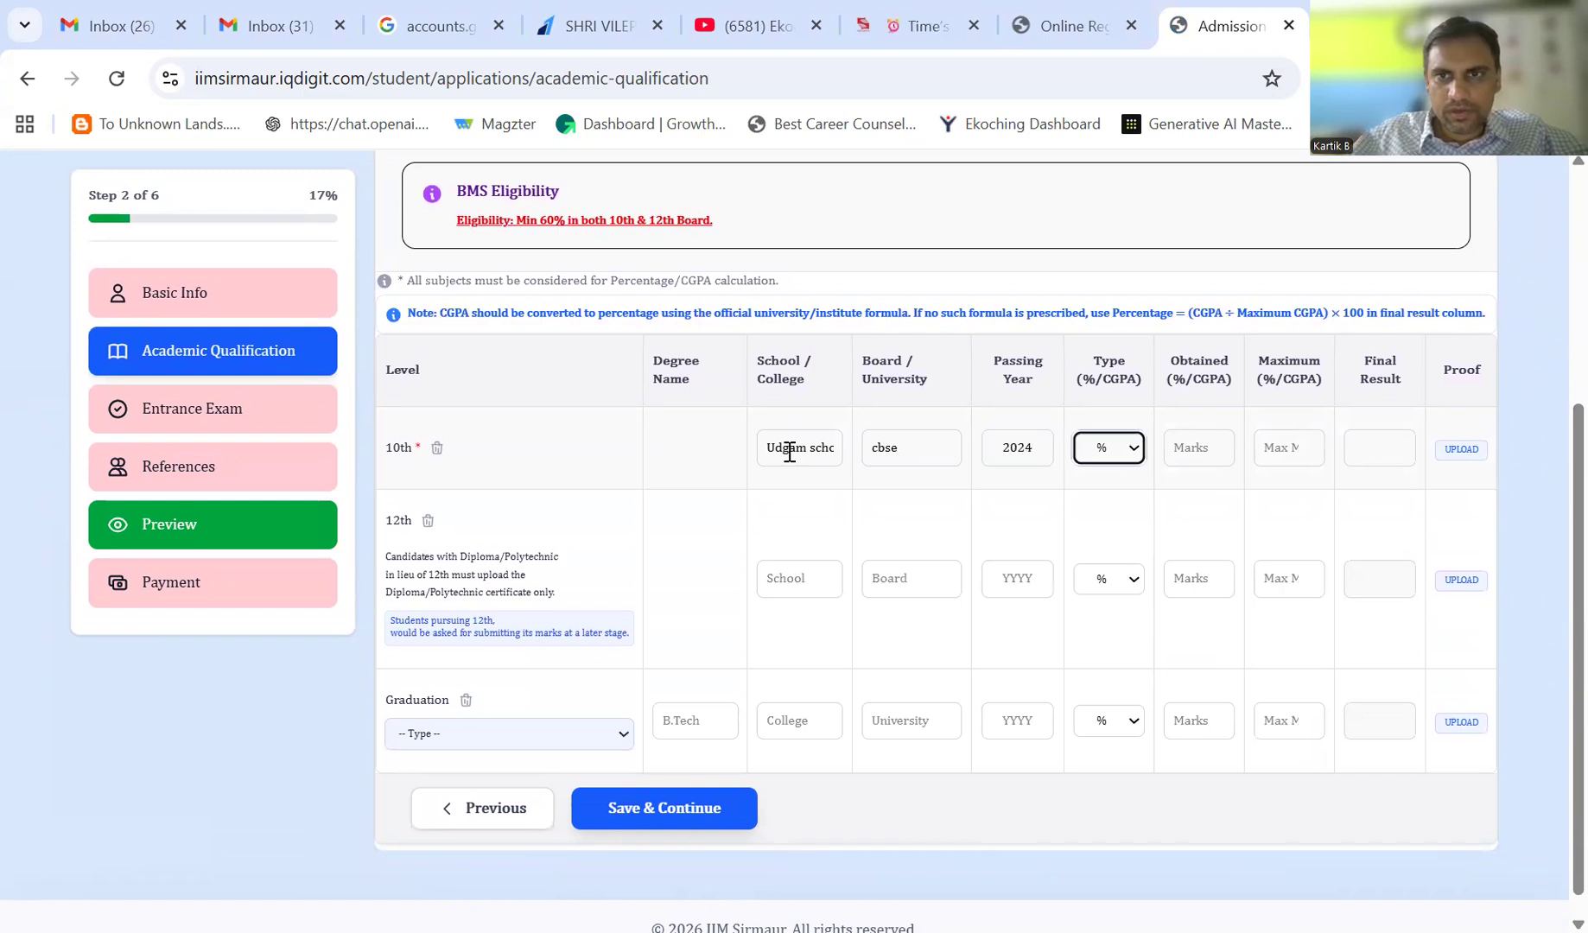
{"action": "key", "text": "Tab"}
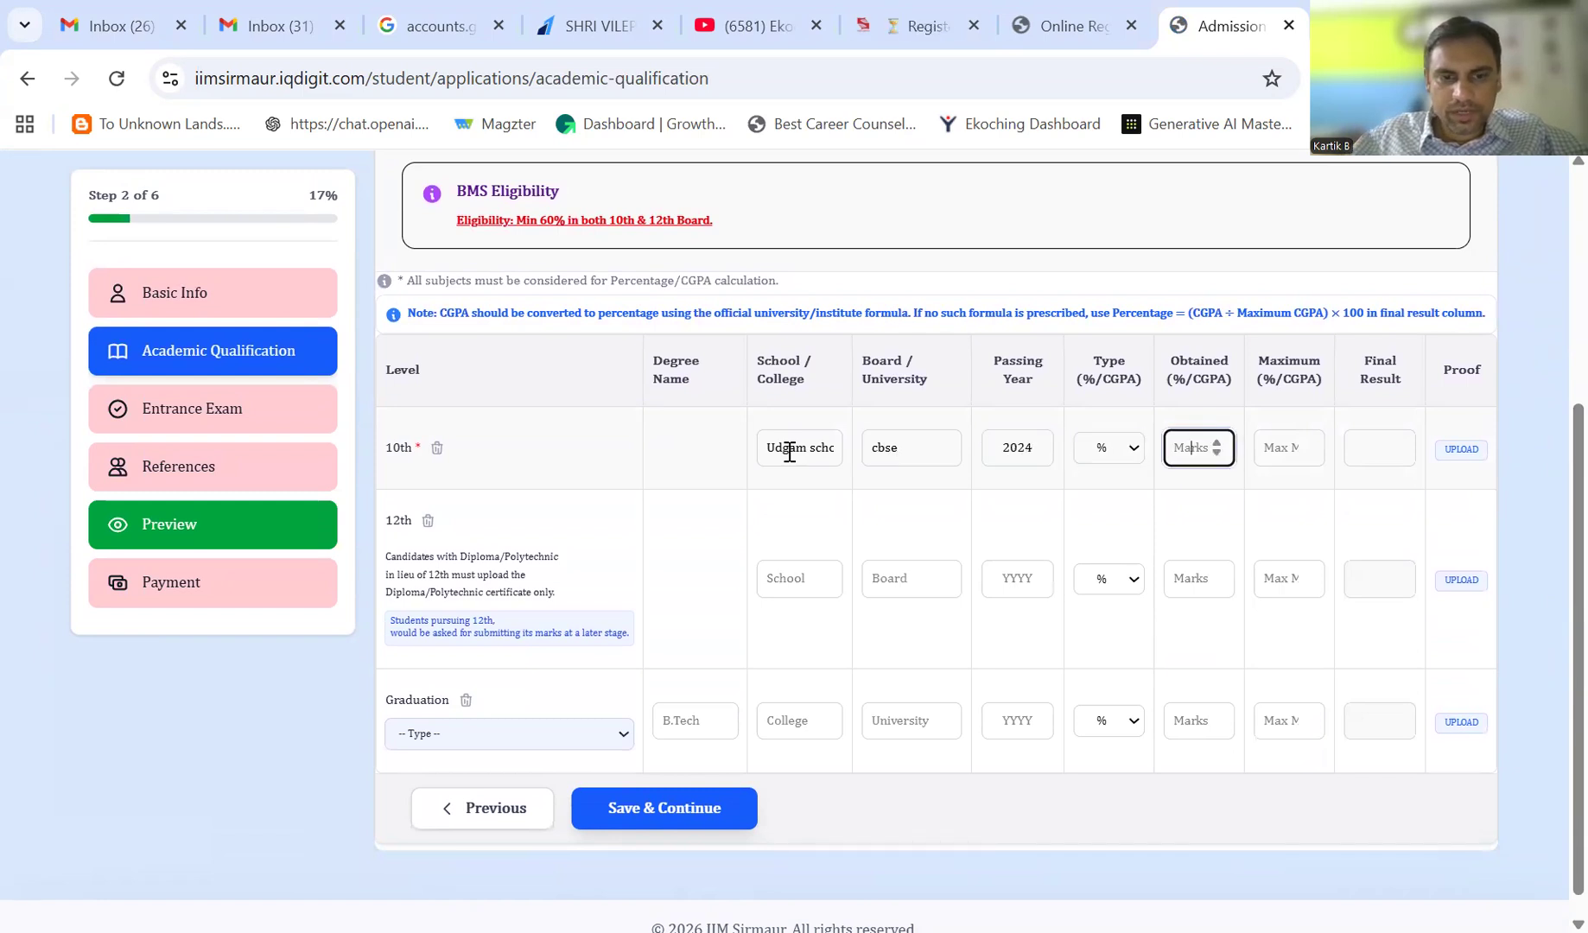
{"action": "type", "text": "475"}
{"action": "key", "text": "Tab"}
{"action": "type", "text": "500"}
{"action": "key", "text": "Tab"}
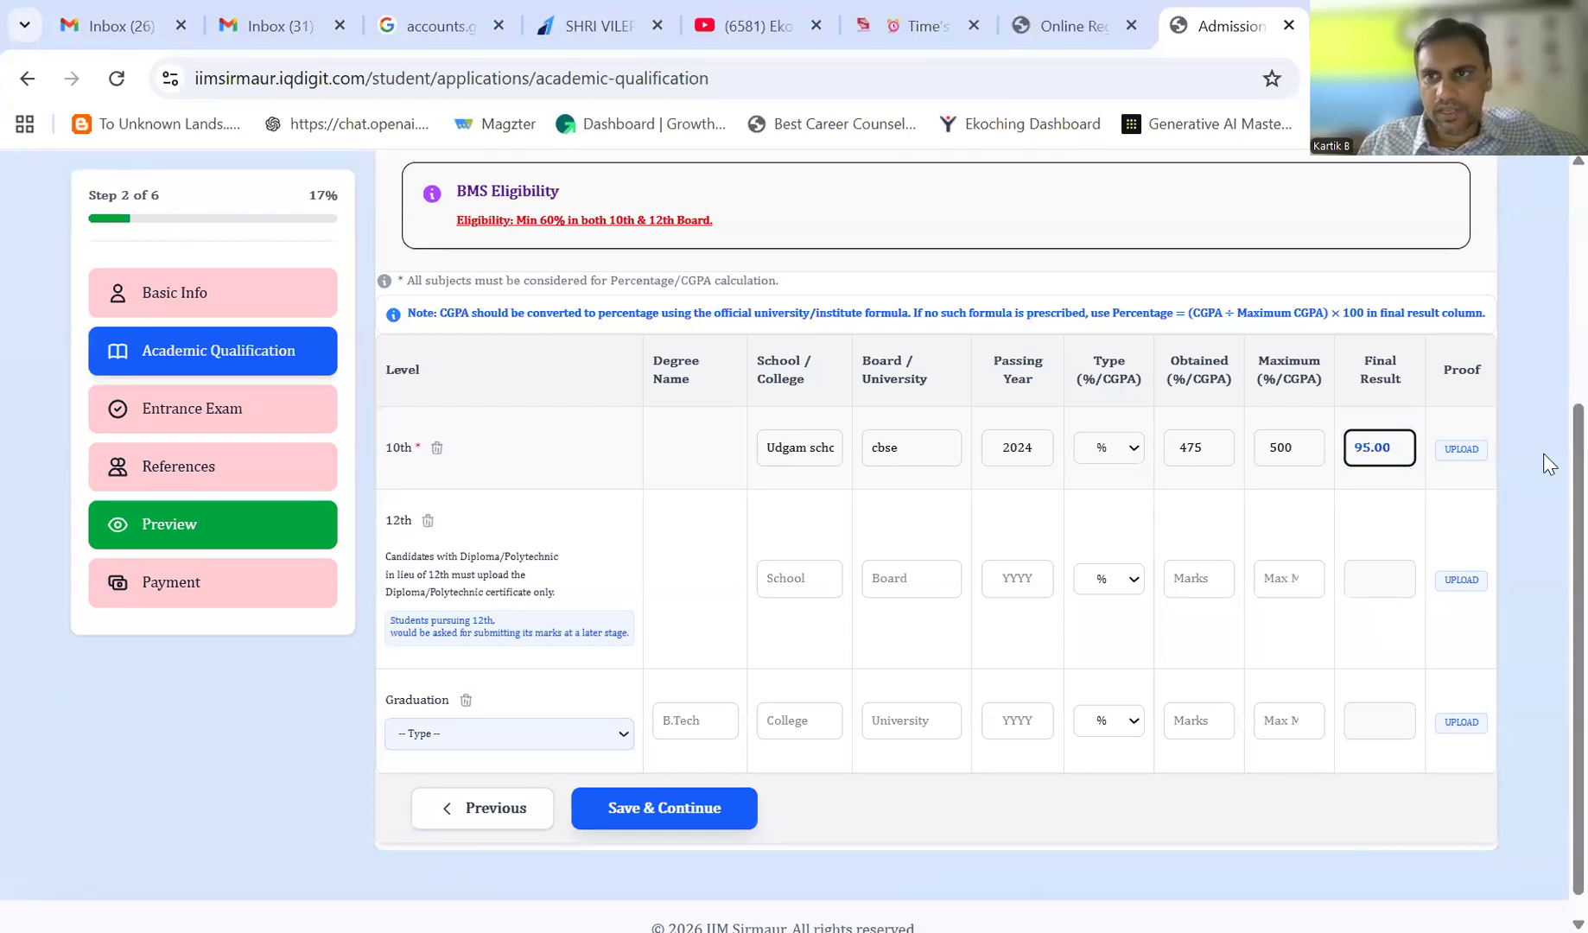
{"action": "left_click", "coordinate": [1469, 451]}
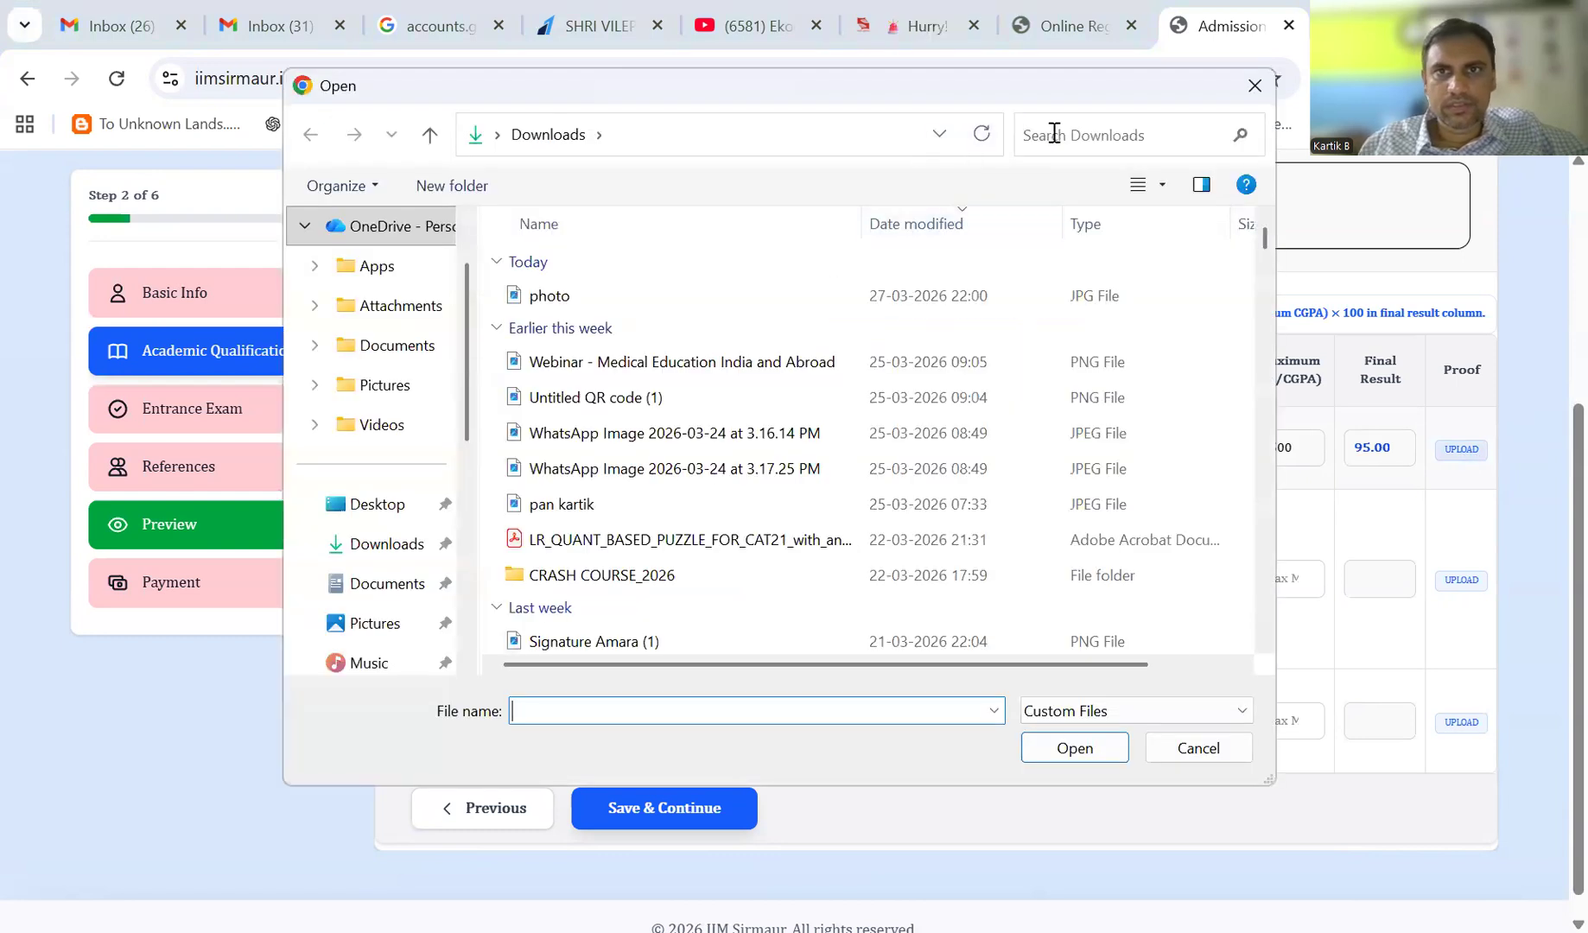
- Search the downloads for 'ma' and attach MARKSHEET as the 10th-row proof
{"action": "left_click", "coordinate": [1051, 134]}
{"action": "type", "text": "mark"}
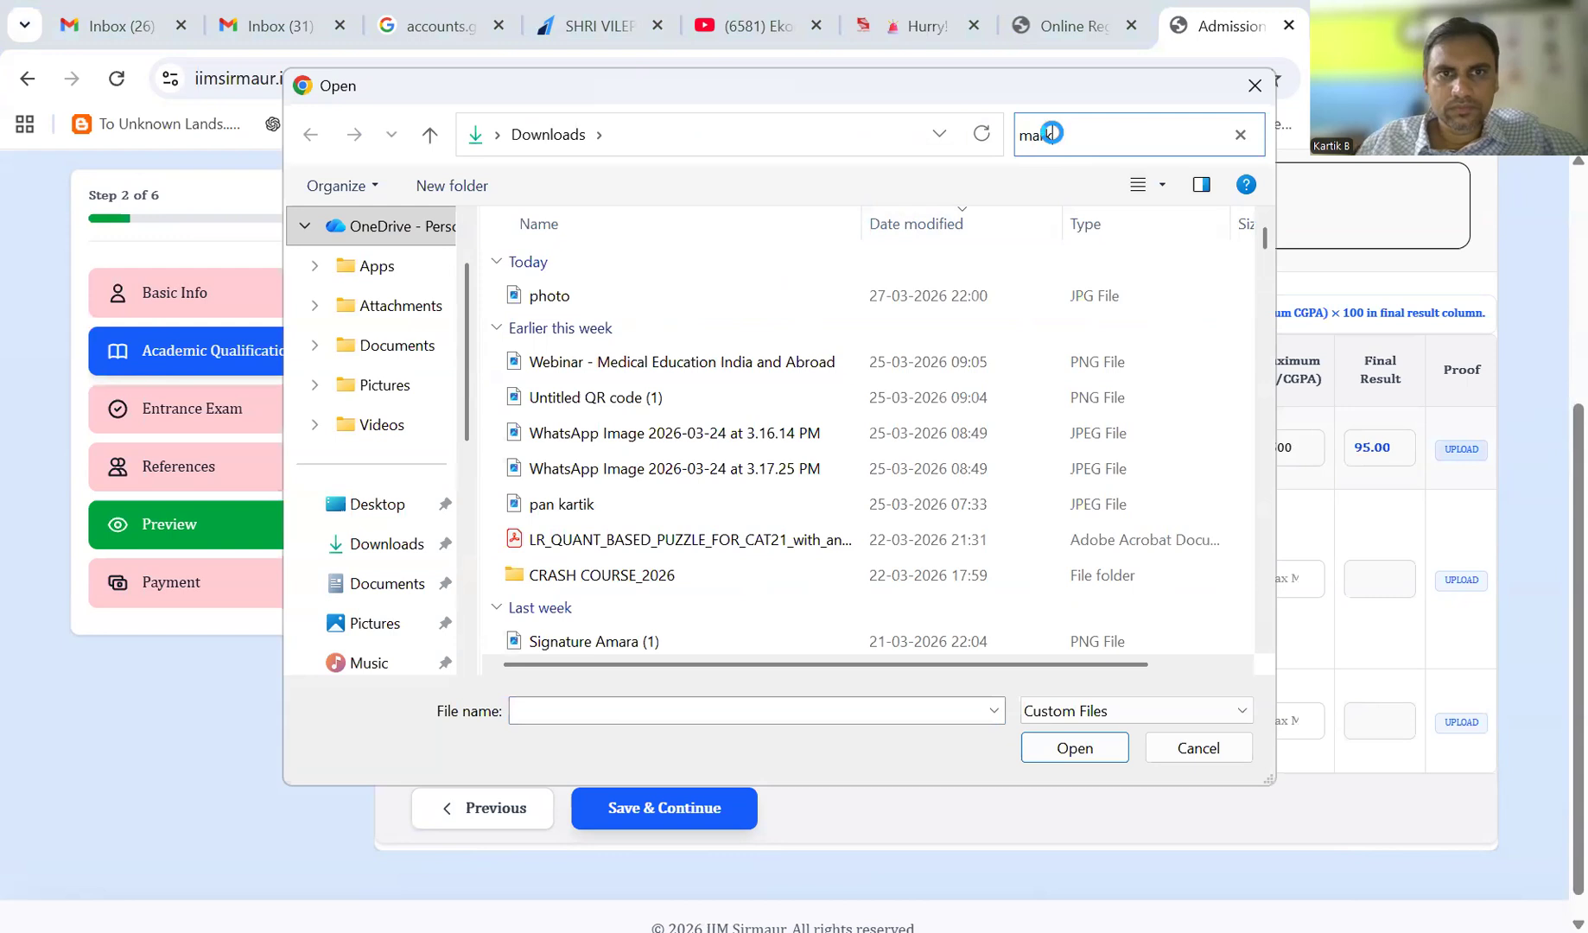
{"action": "left_click", "coordinate": [600, 468]}
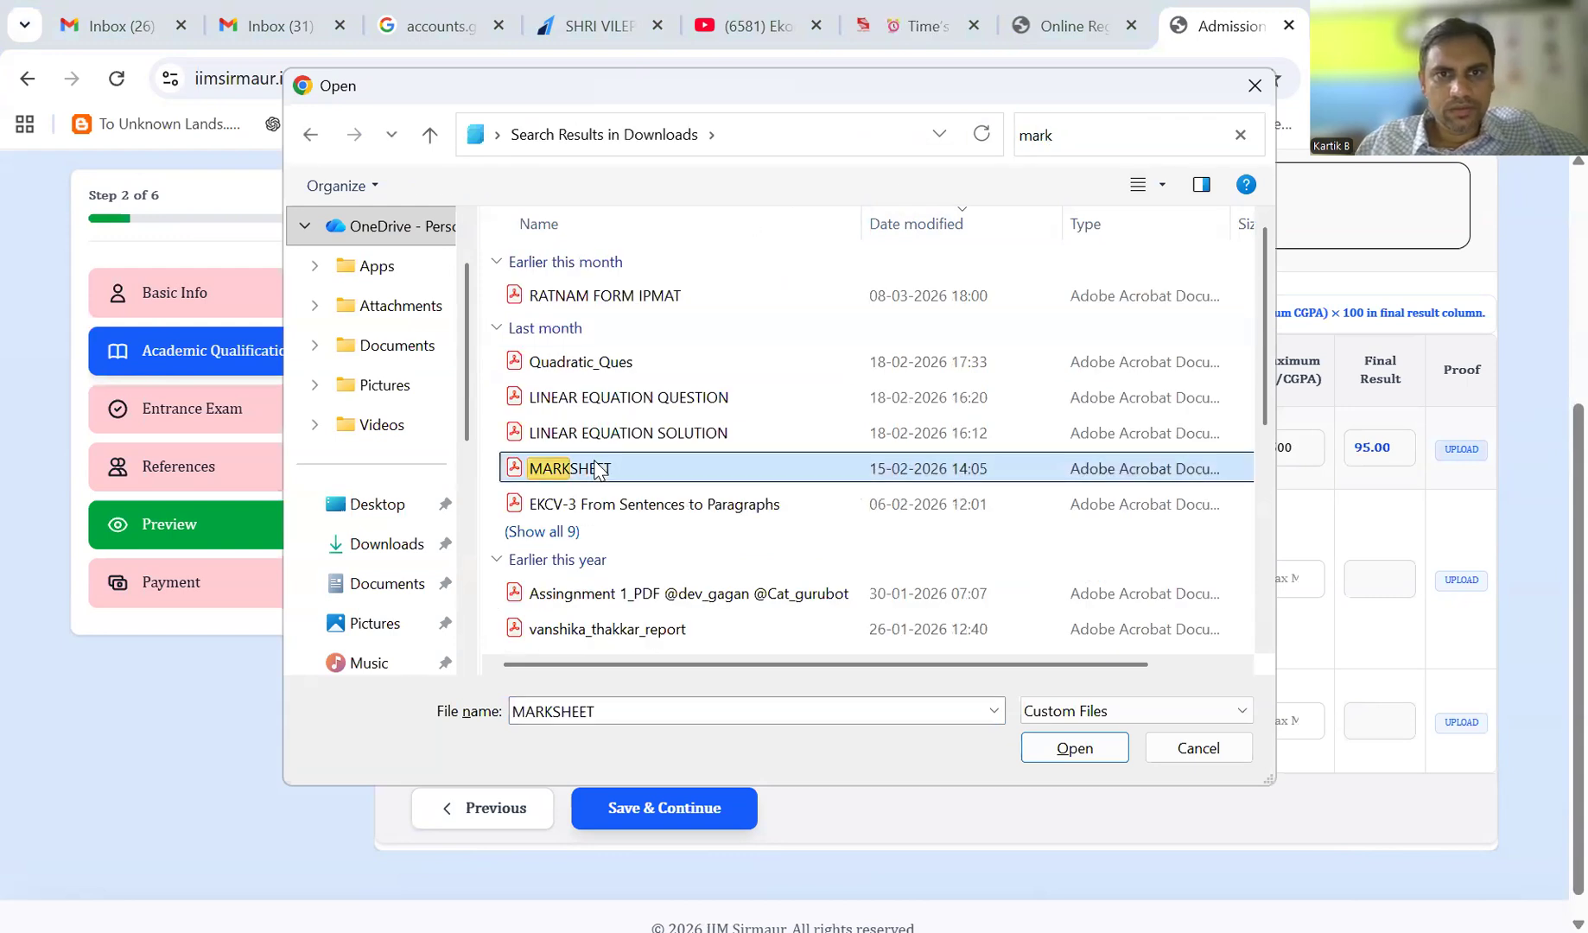
{"action": "double_click", "coordinate": [599, 467]}
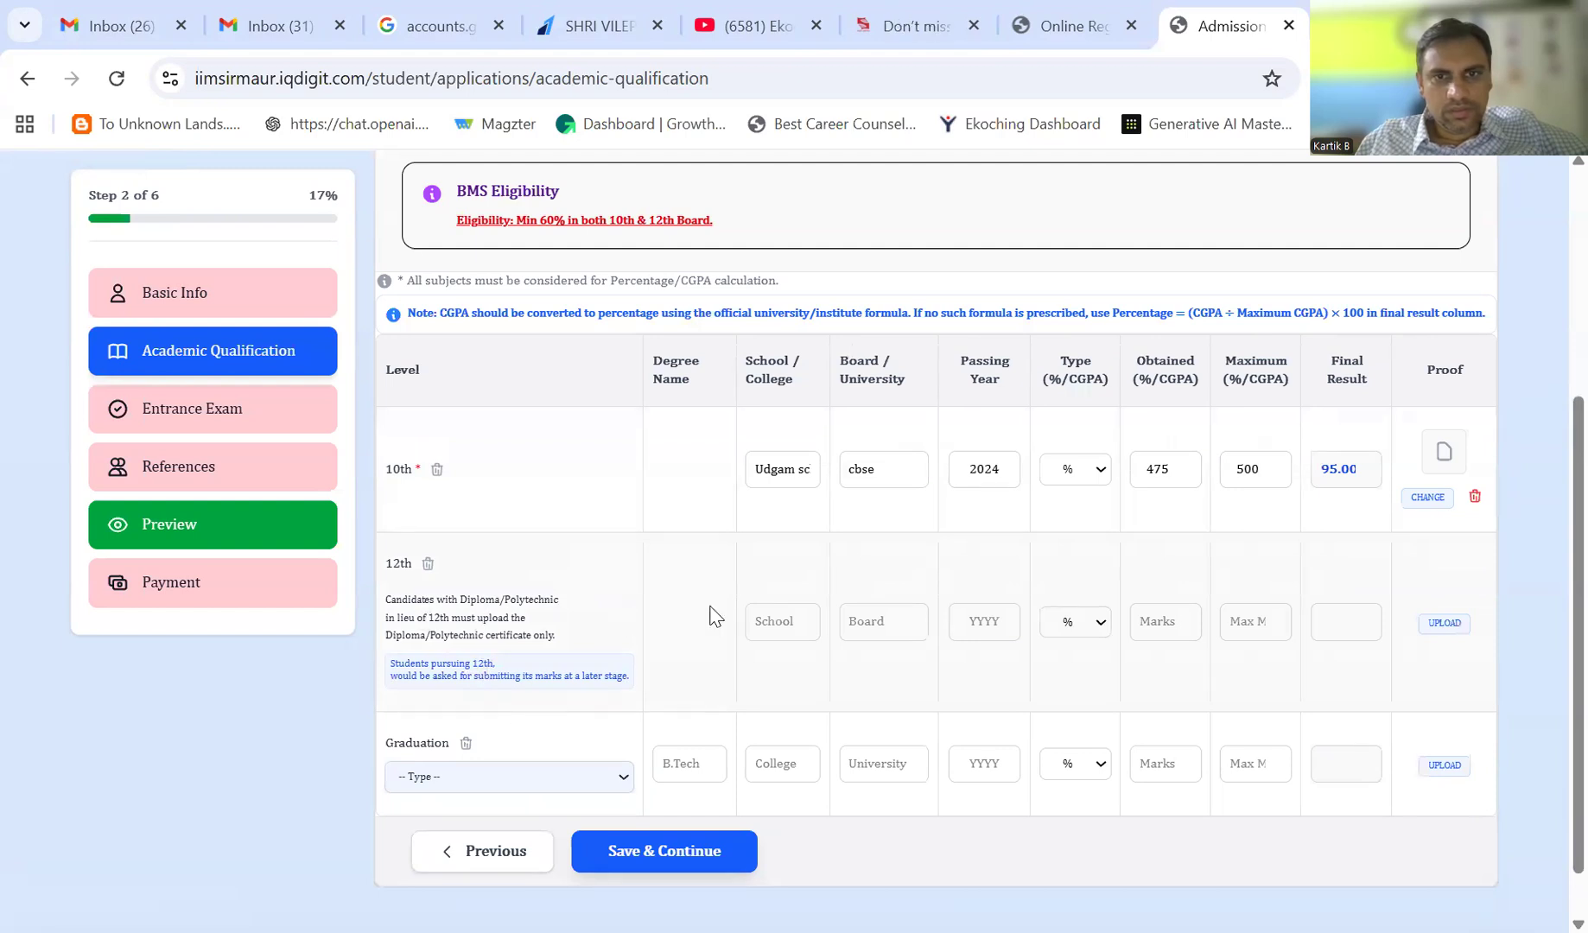
- Enter school udgam, board cbse and passing year 2026 in the 12th-standard row
{"action": "left_click", "coordinate": [786, 624]}
{"action": "type", "text": "udgam"}
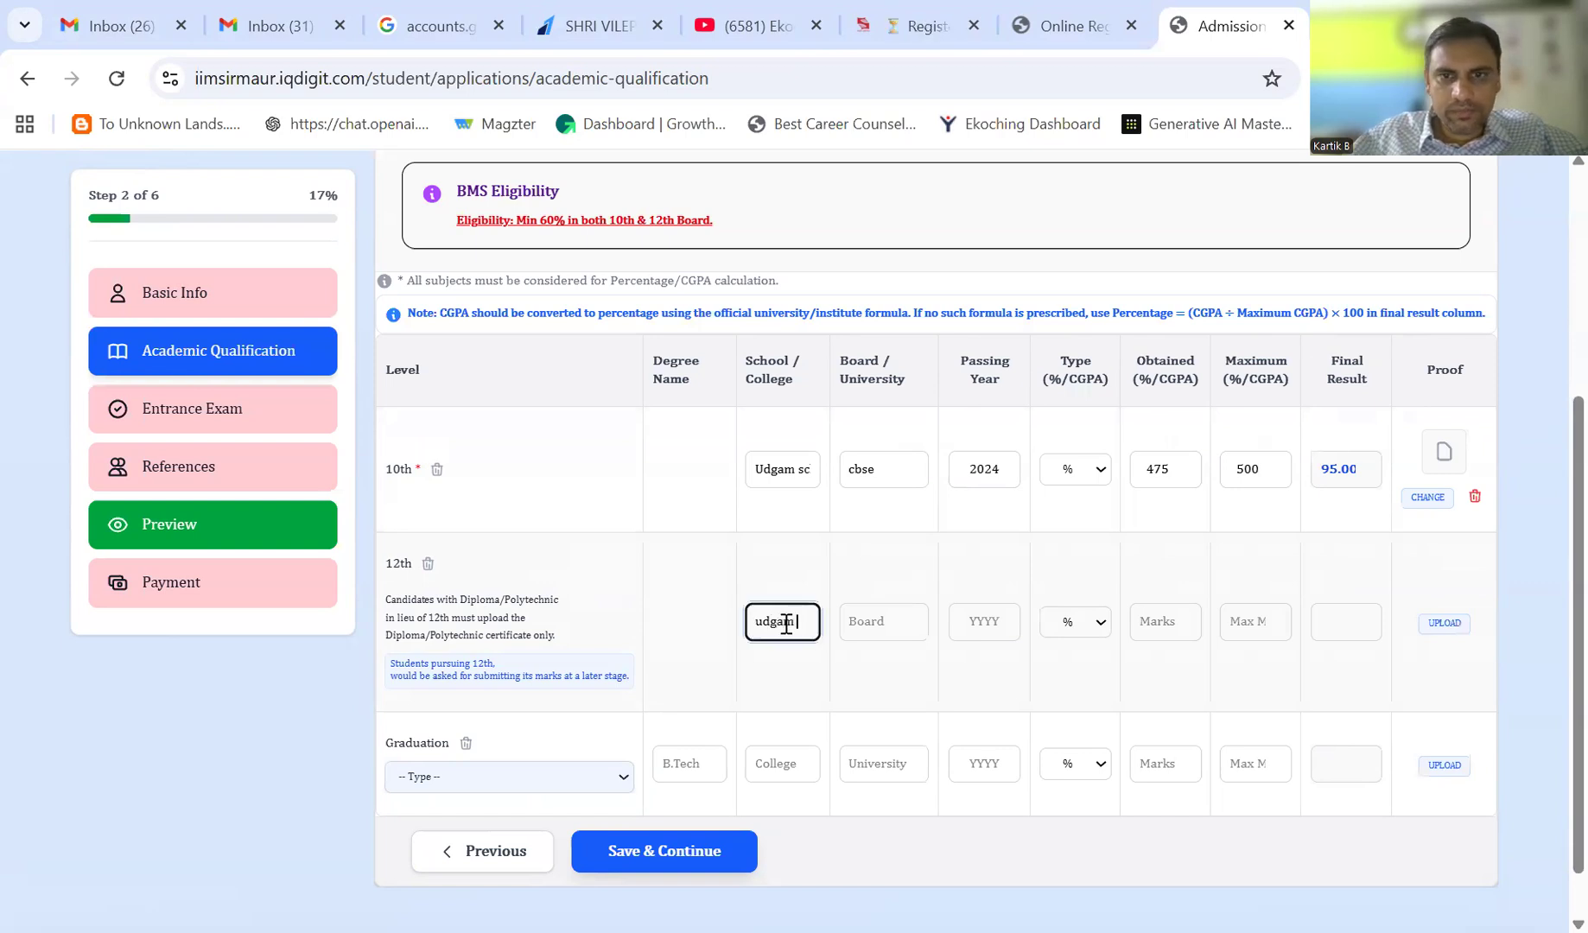
{"action": "key", "text": "Tab"}
{"action": "type", "text": "cb"}
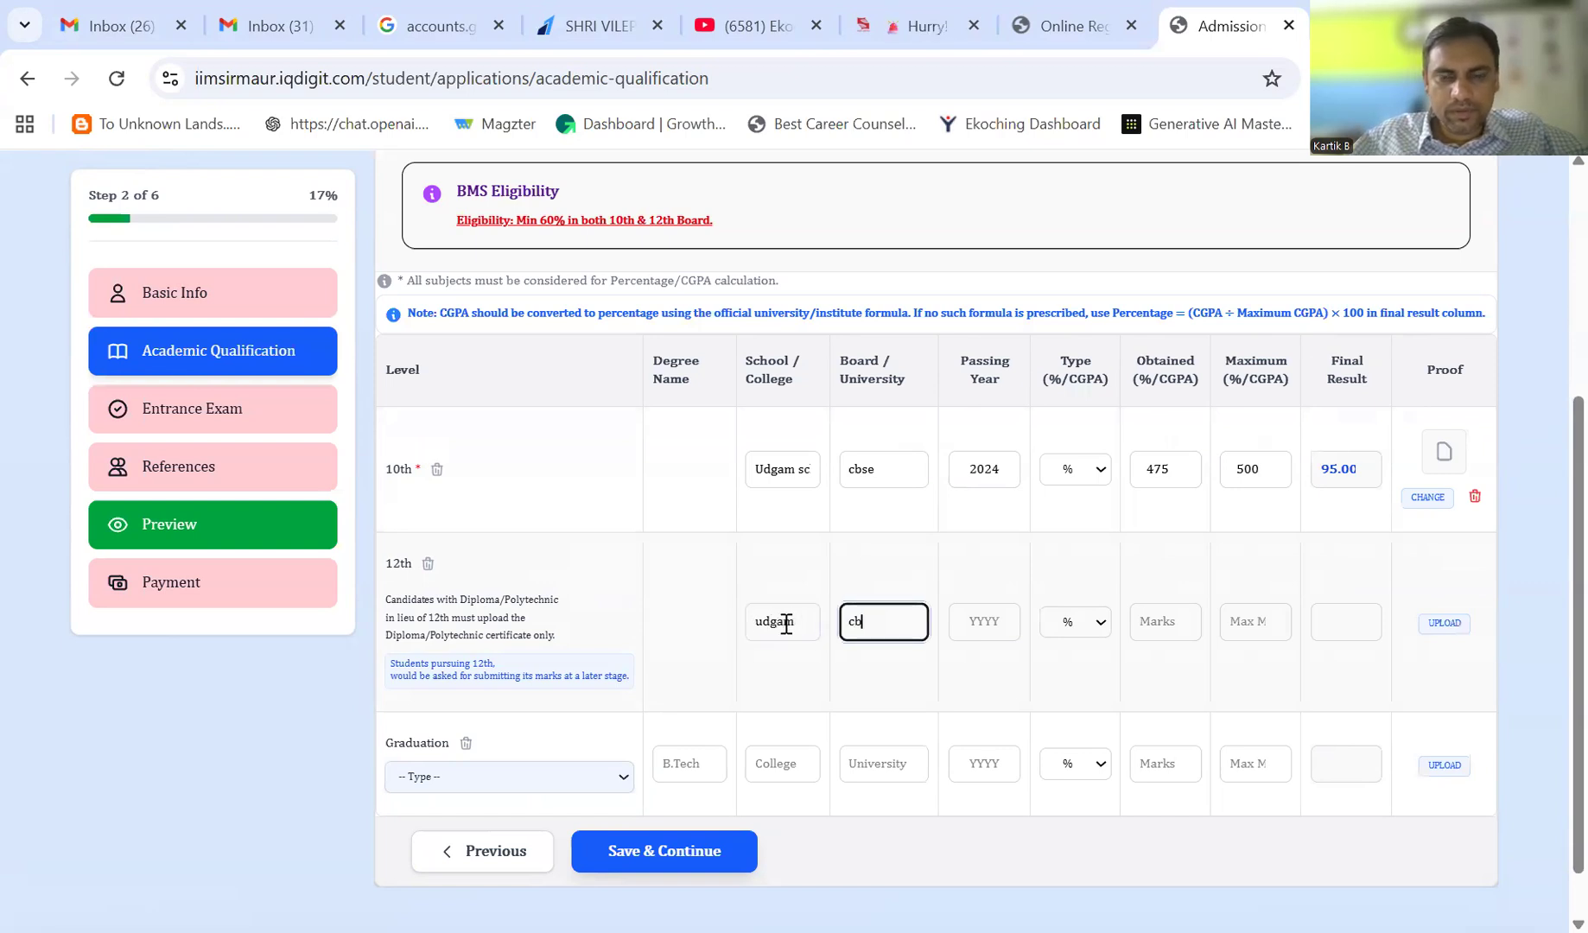
{"action": "key", "text": "Tab"}
{"action": "type", "text": "202"}
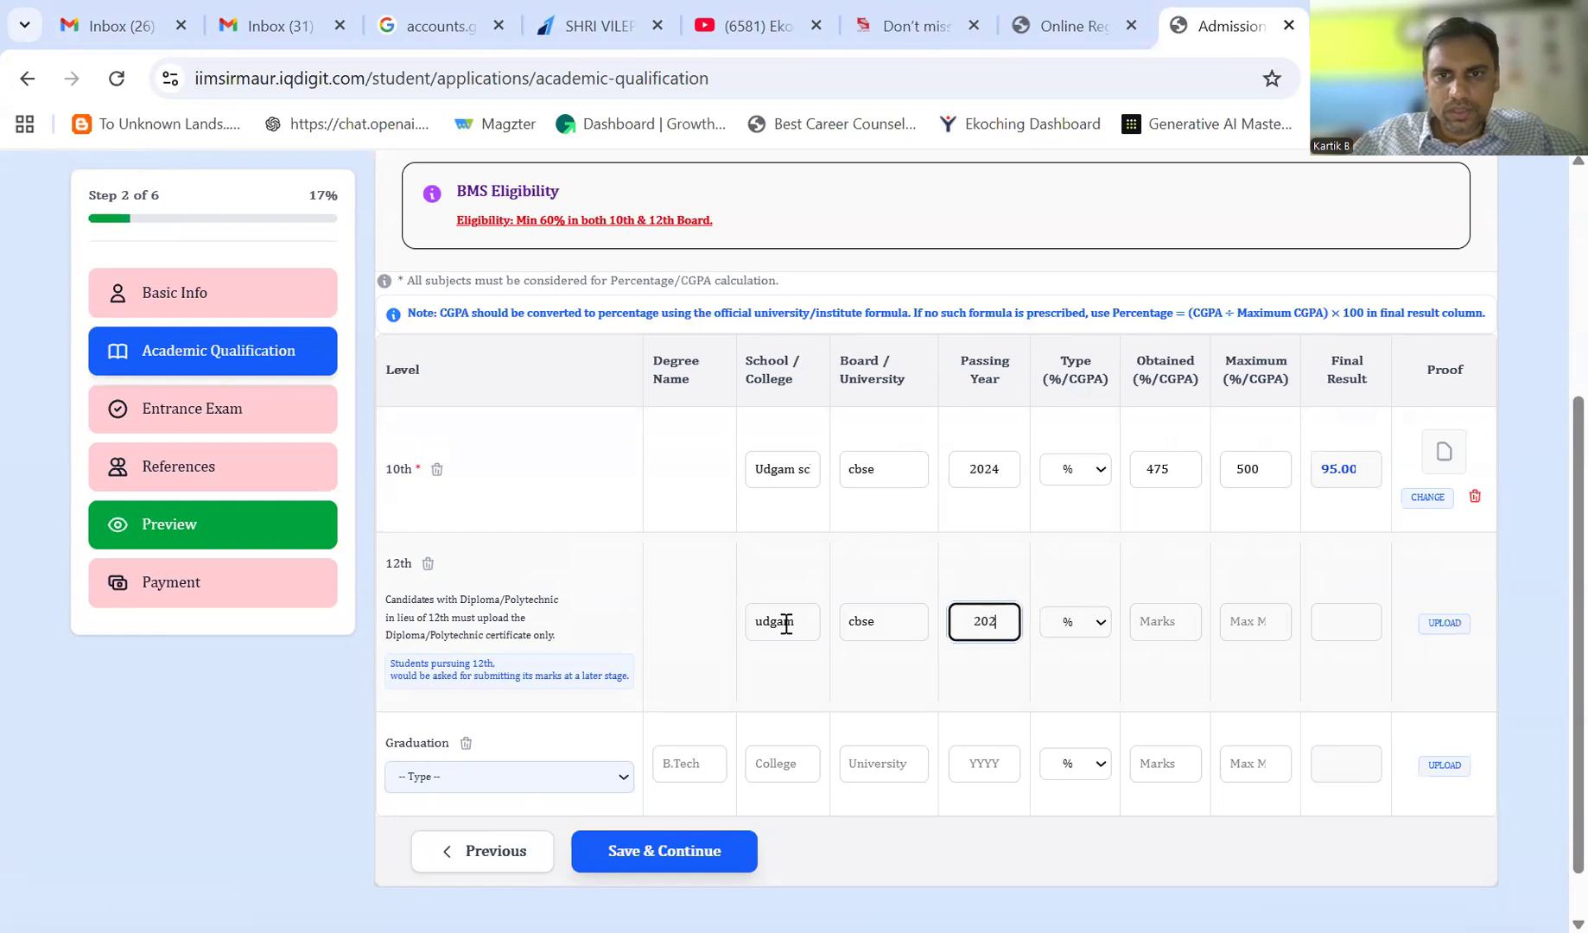
{"action": "type", "text": "6"}
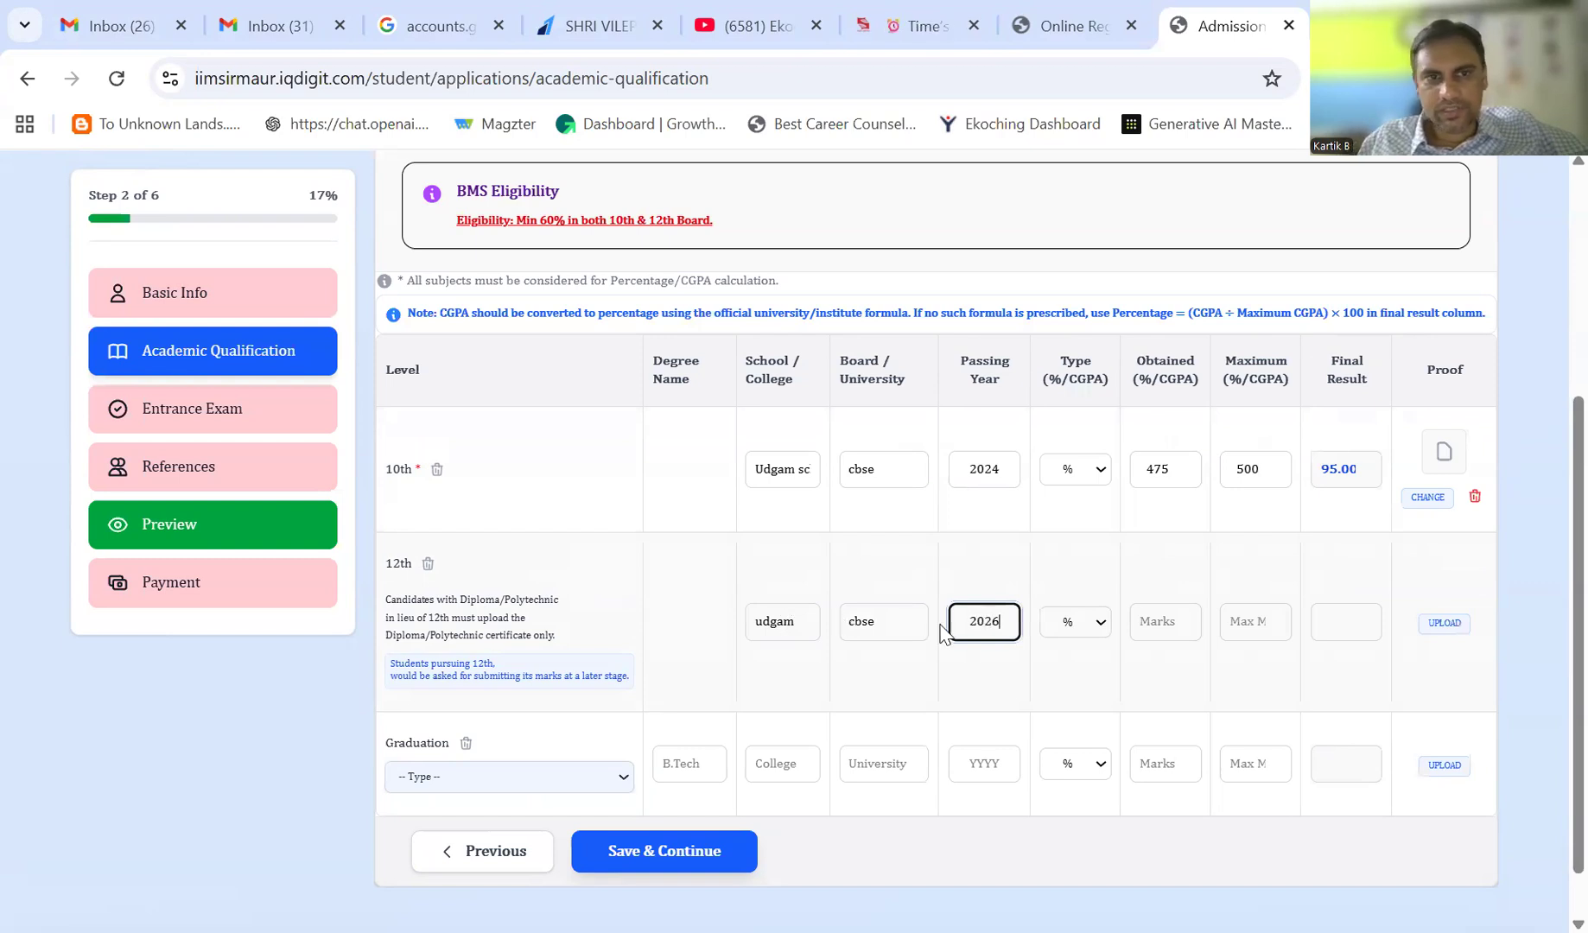
{"action": "left_click", "coordinate": [1530, 566]}
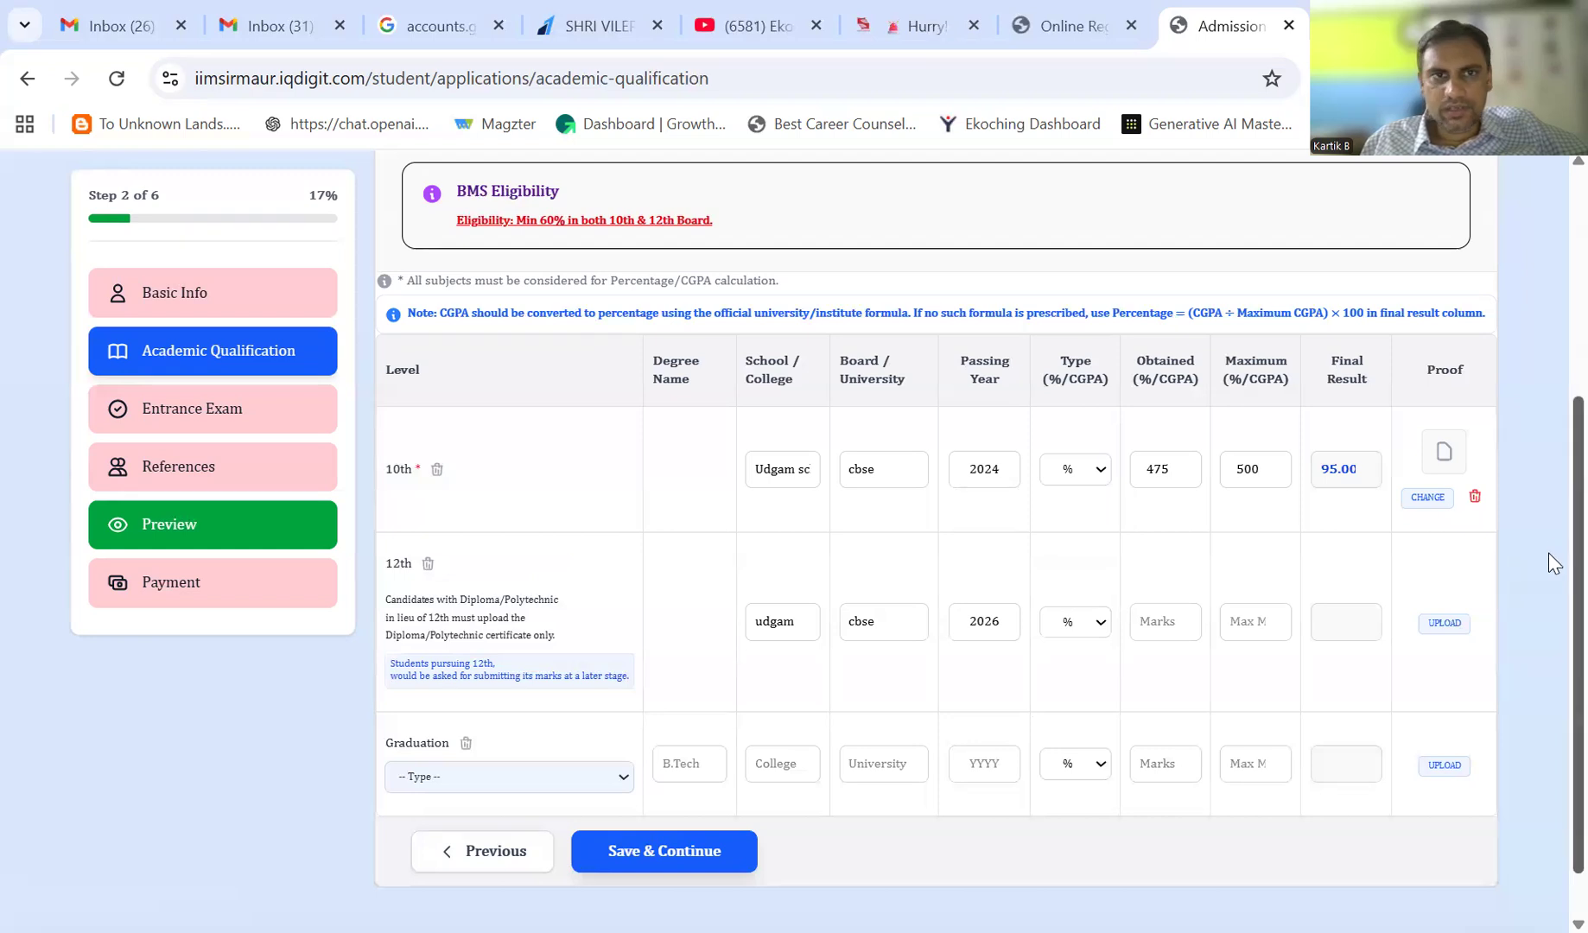
{"action": "scroll", "coordinate": [1548, 587], "scroll_direction": "down", "scroll_amount": 1}
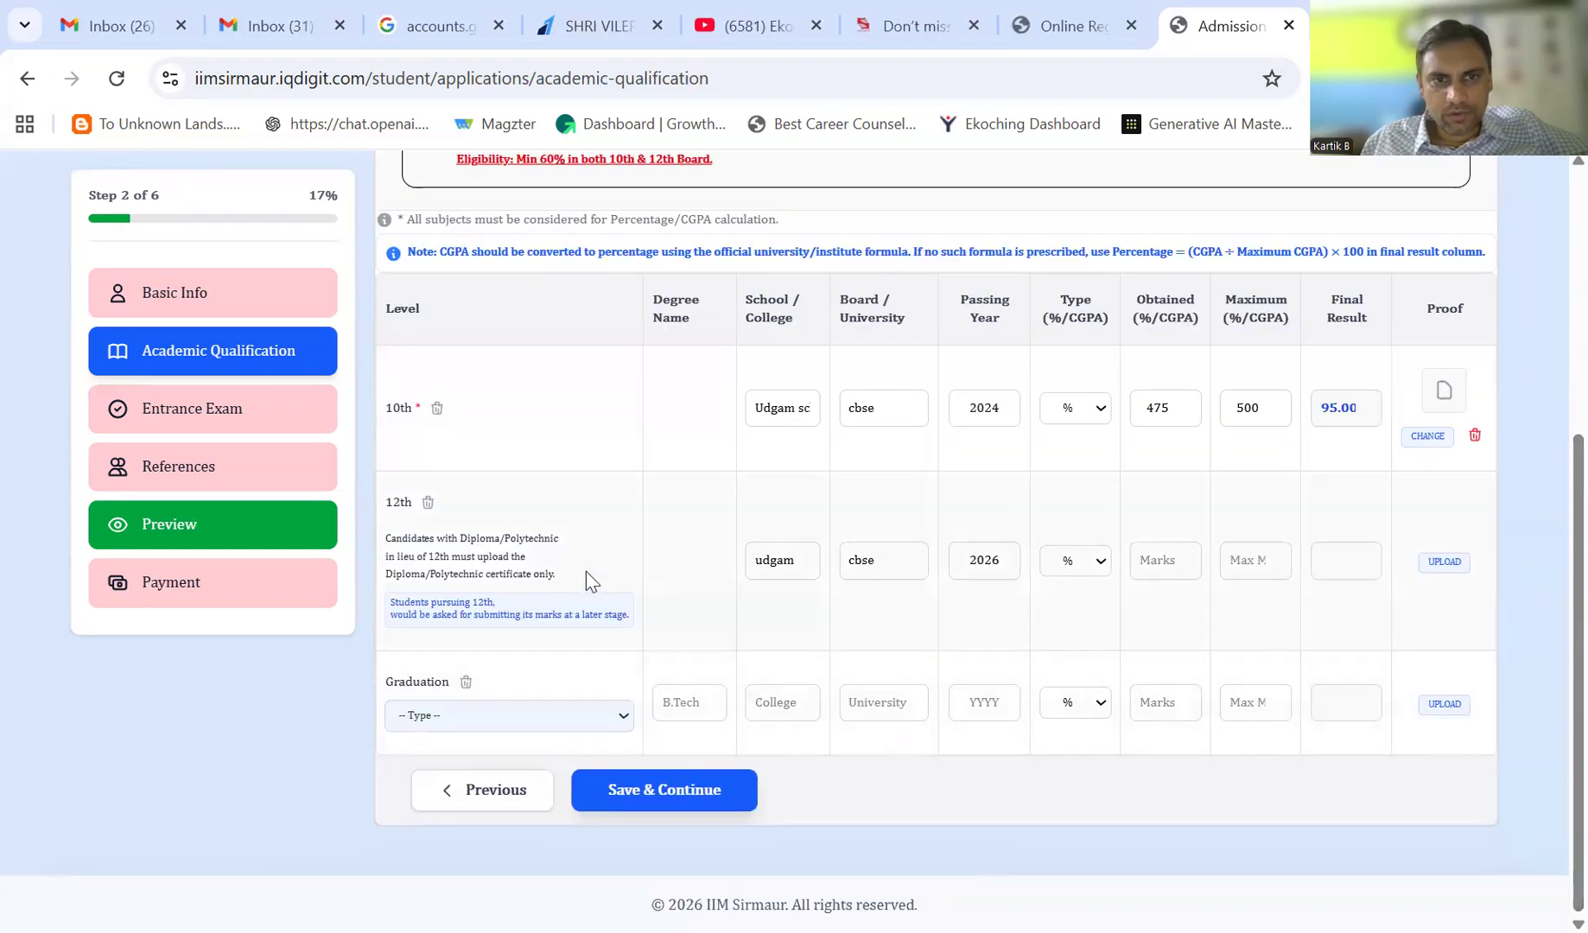
- Save qualifications, dismiss the server error, accept the cleared 12th entry, and save again to reach Entrance Exam
{"action": "left_click", "coordinate": [674, 791]}
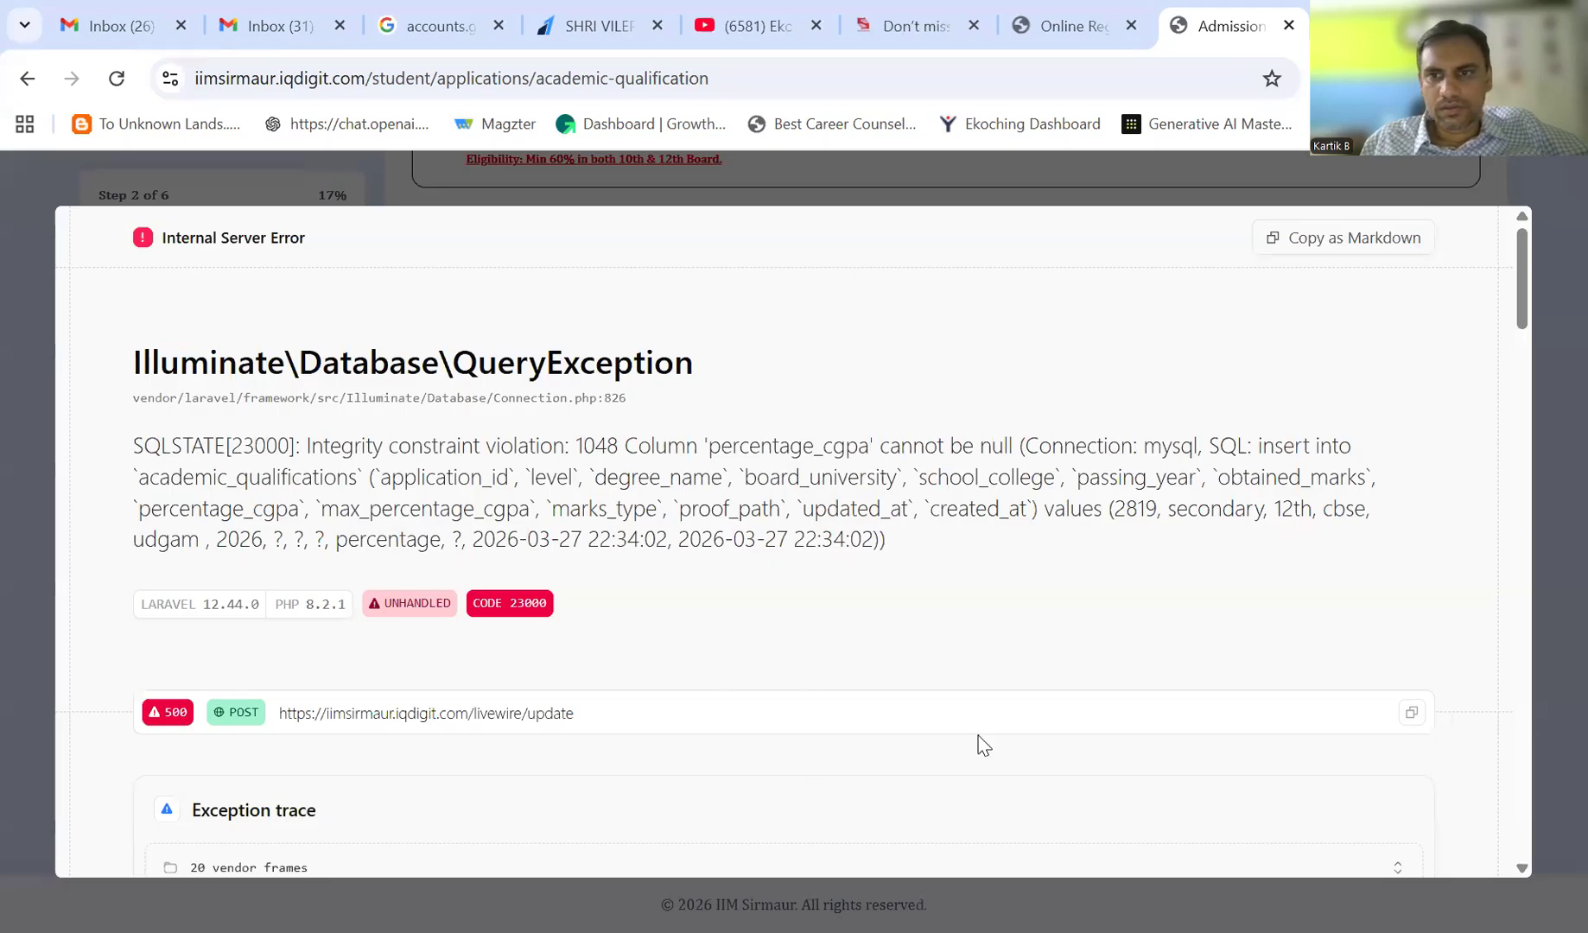
{"action": "key", "text": "Escape"}
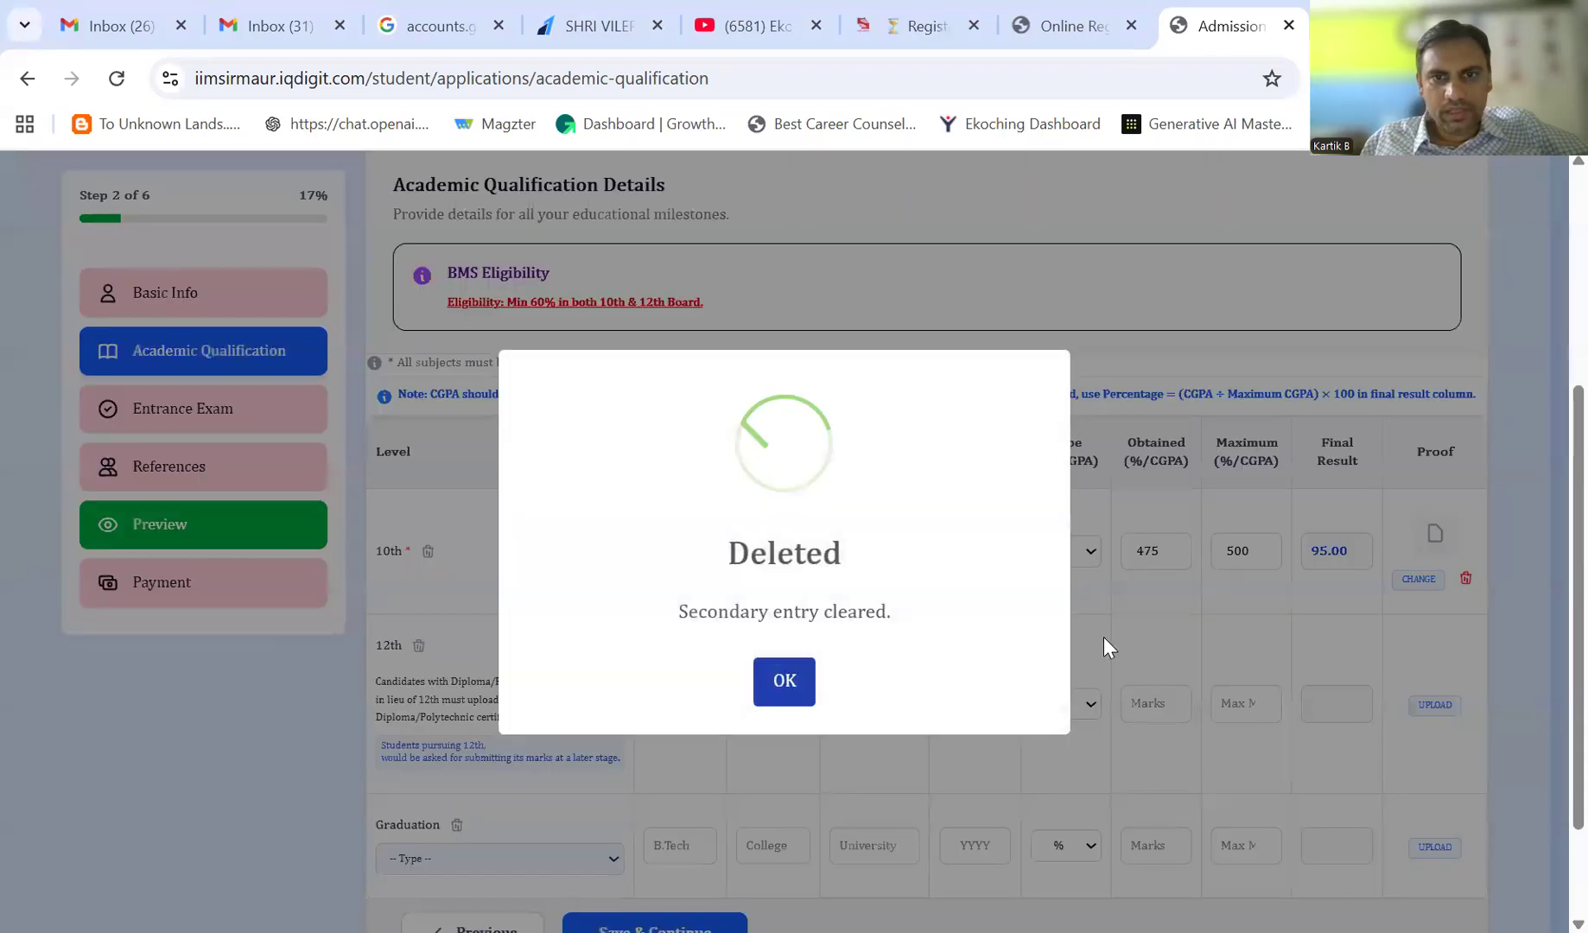
{"action": "left_click", "coordinate": [783, 684]}
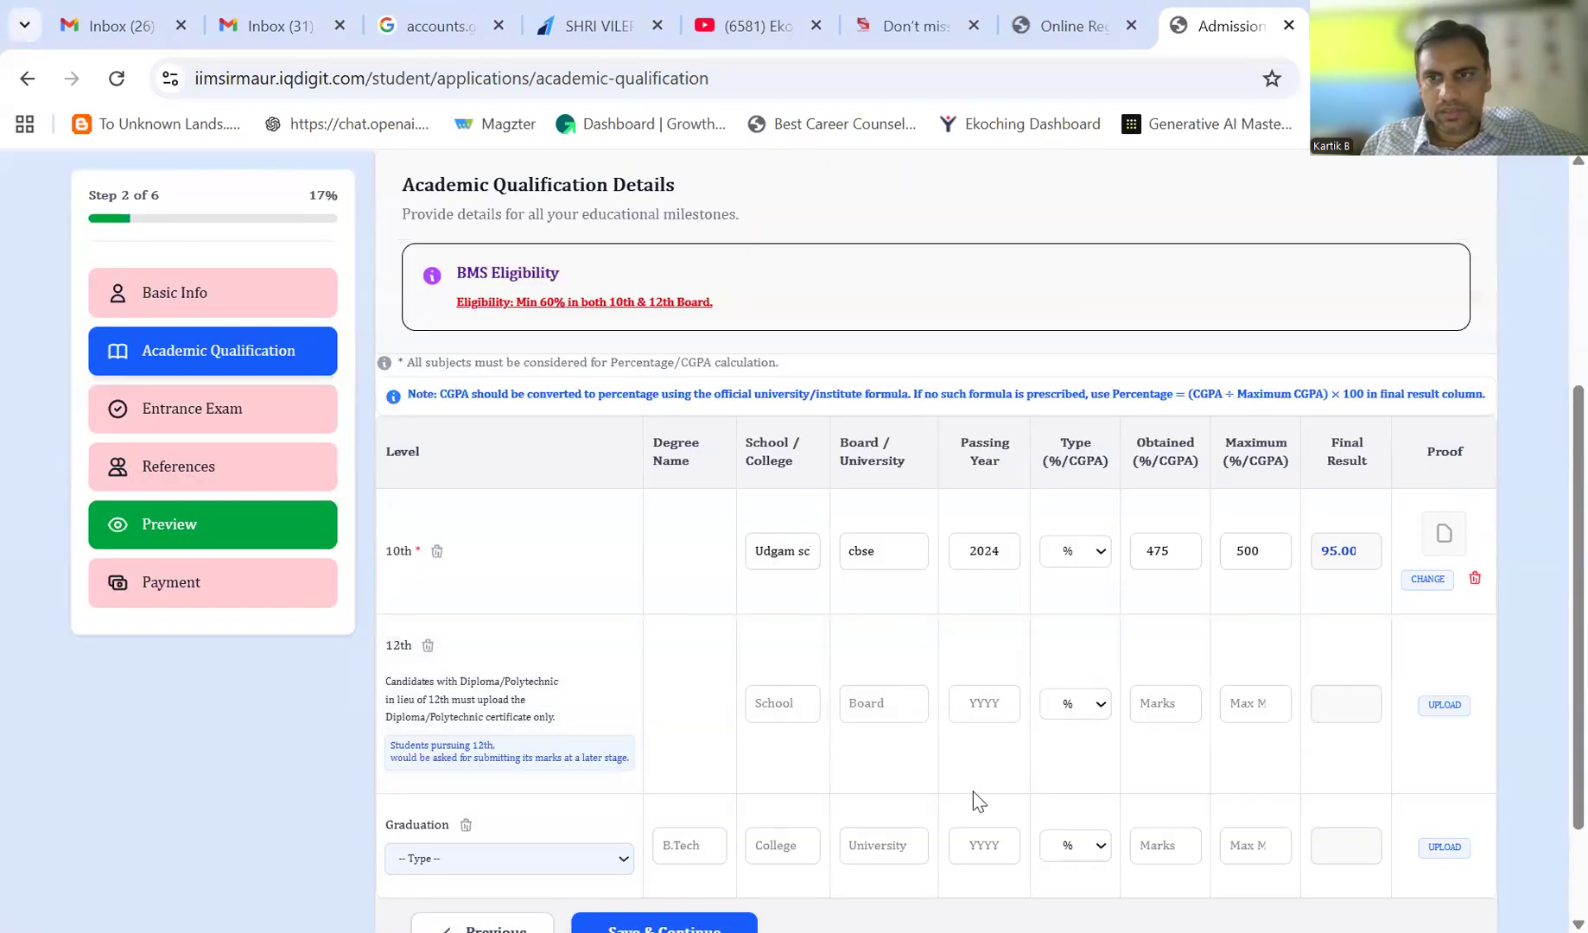
{"action": "scroll", "coordinate": [977, 800], "scroll_direction": "down", "scroll_amount": 2}
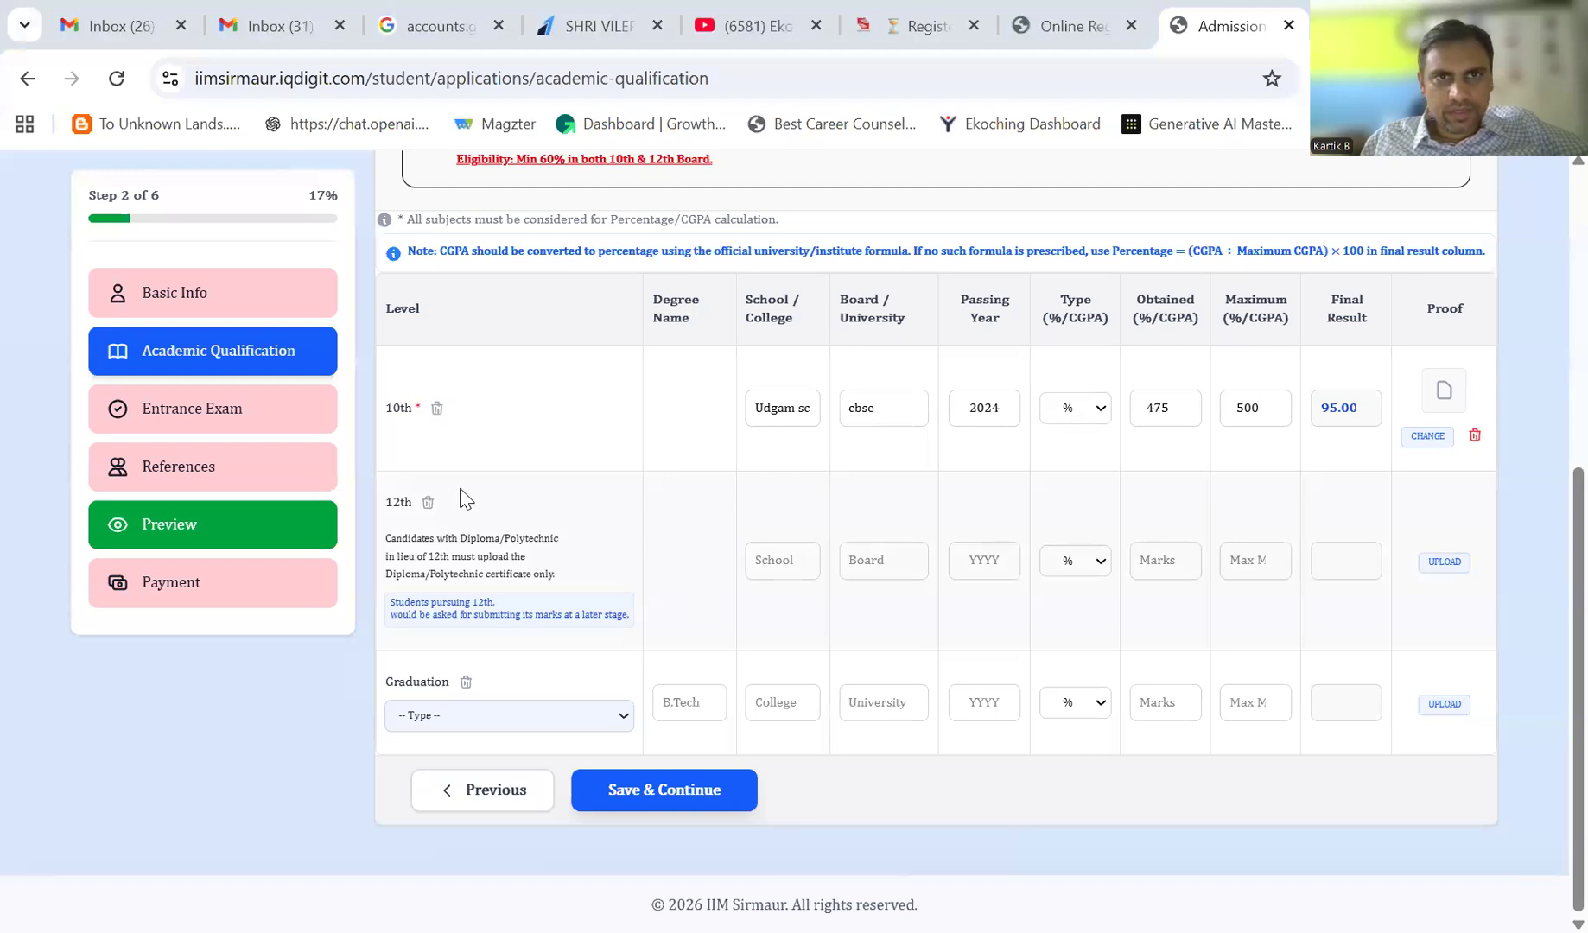
{"action": "left_click", "coordinate": [687, 788]}
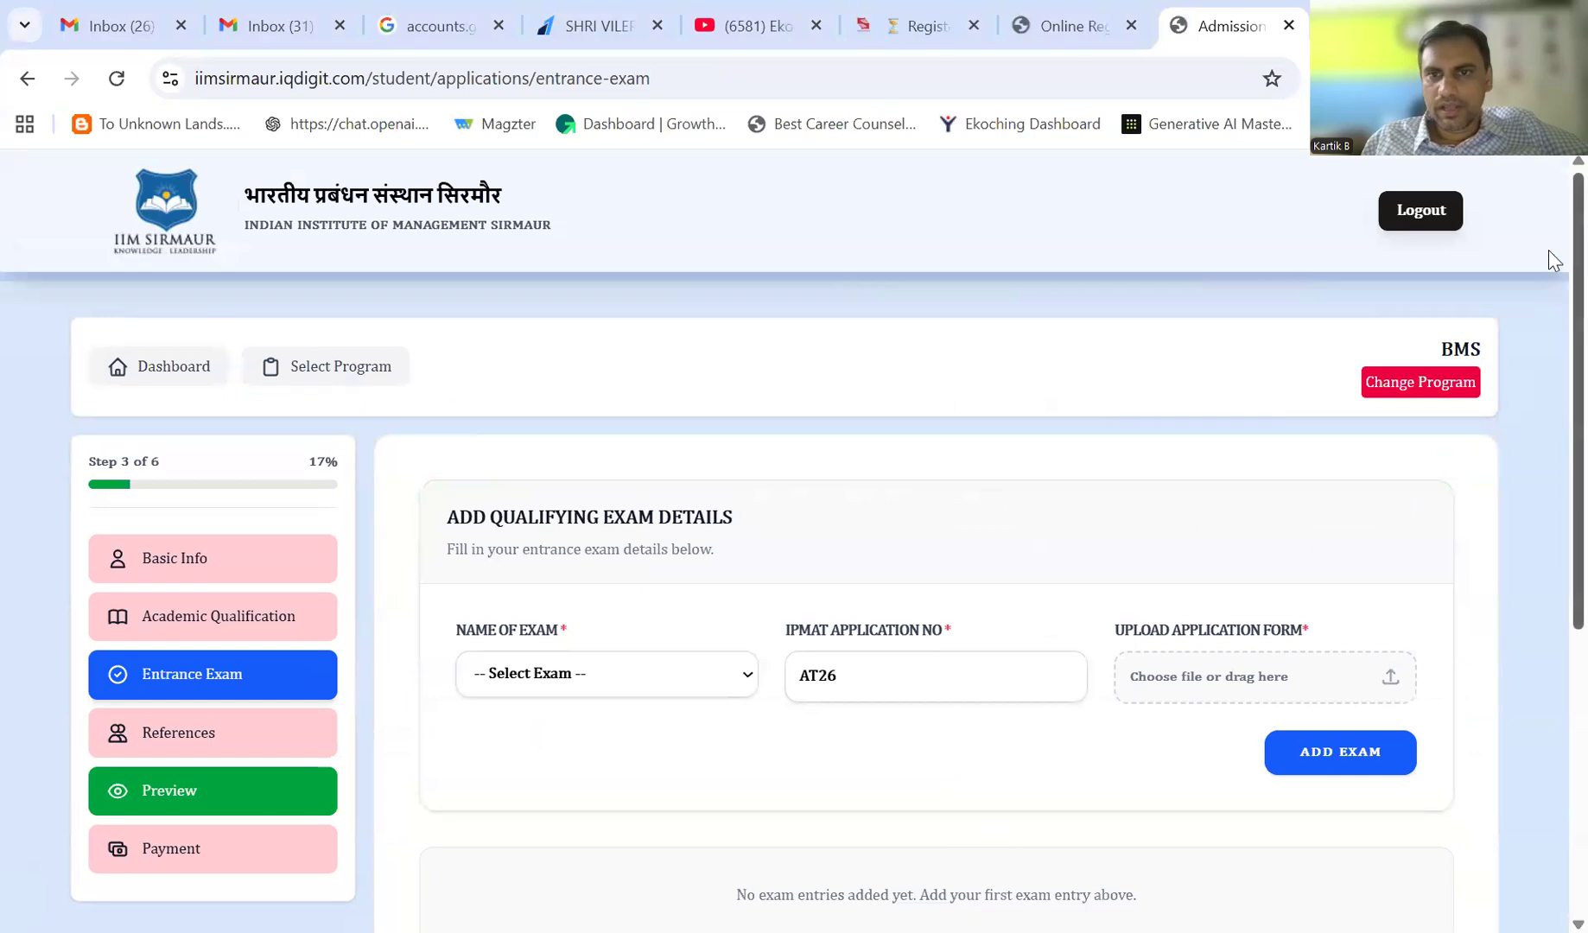
{"action": "scroll", "coordinate": [1548, 257], "scroll_direction": "down", "scroll_amount": 2}
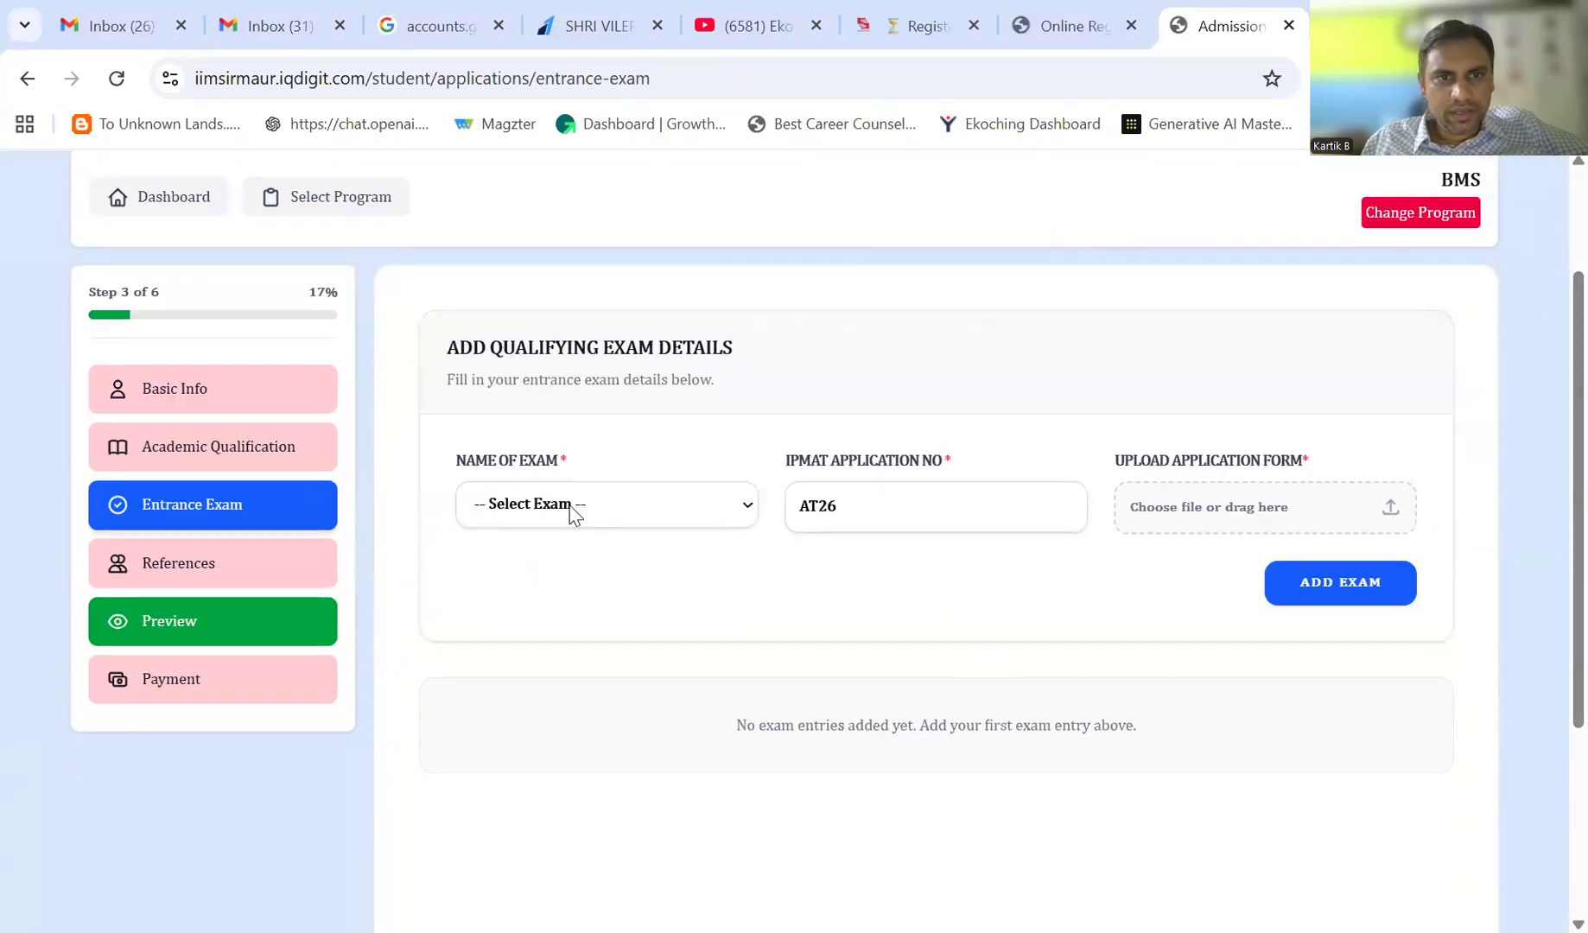
{"action": "left_click", "coordinate": [572, 504]}
{"action": "left_click", "coordinate": [520, 572]}
{"action": "left_click", "coordinate": [904, 499]}
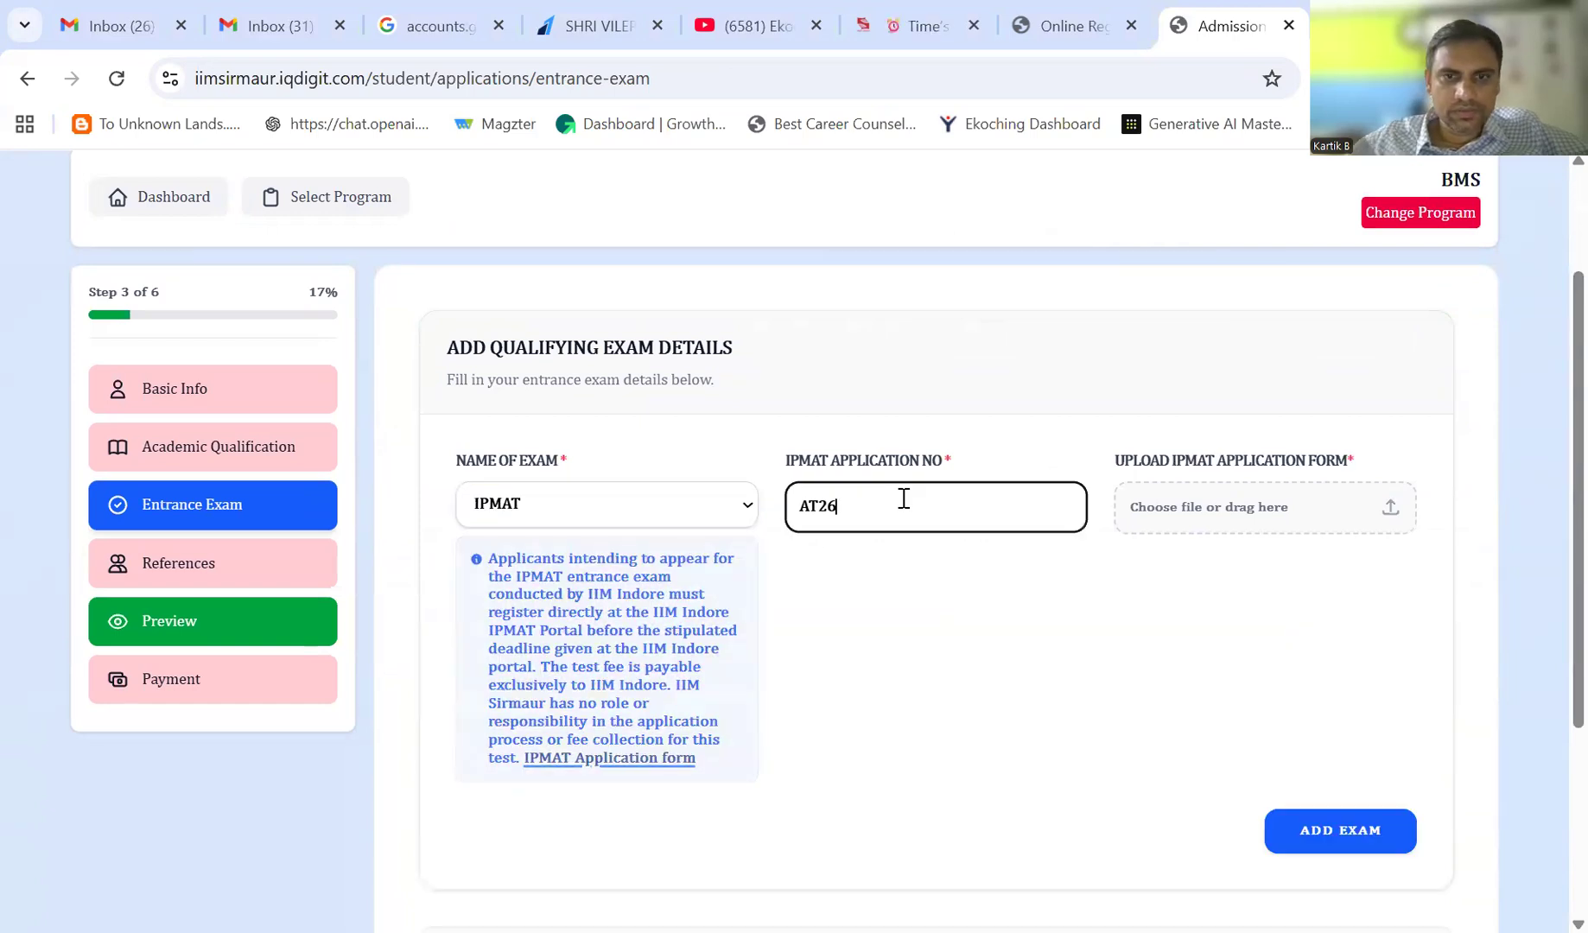
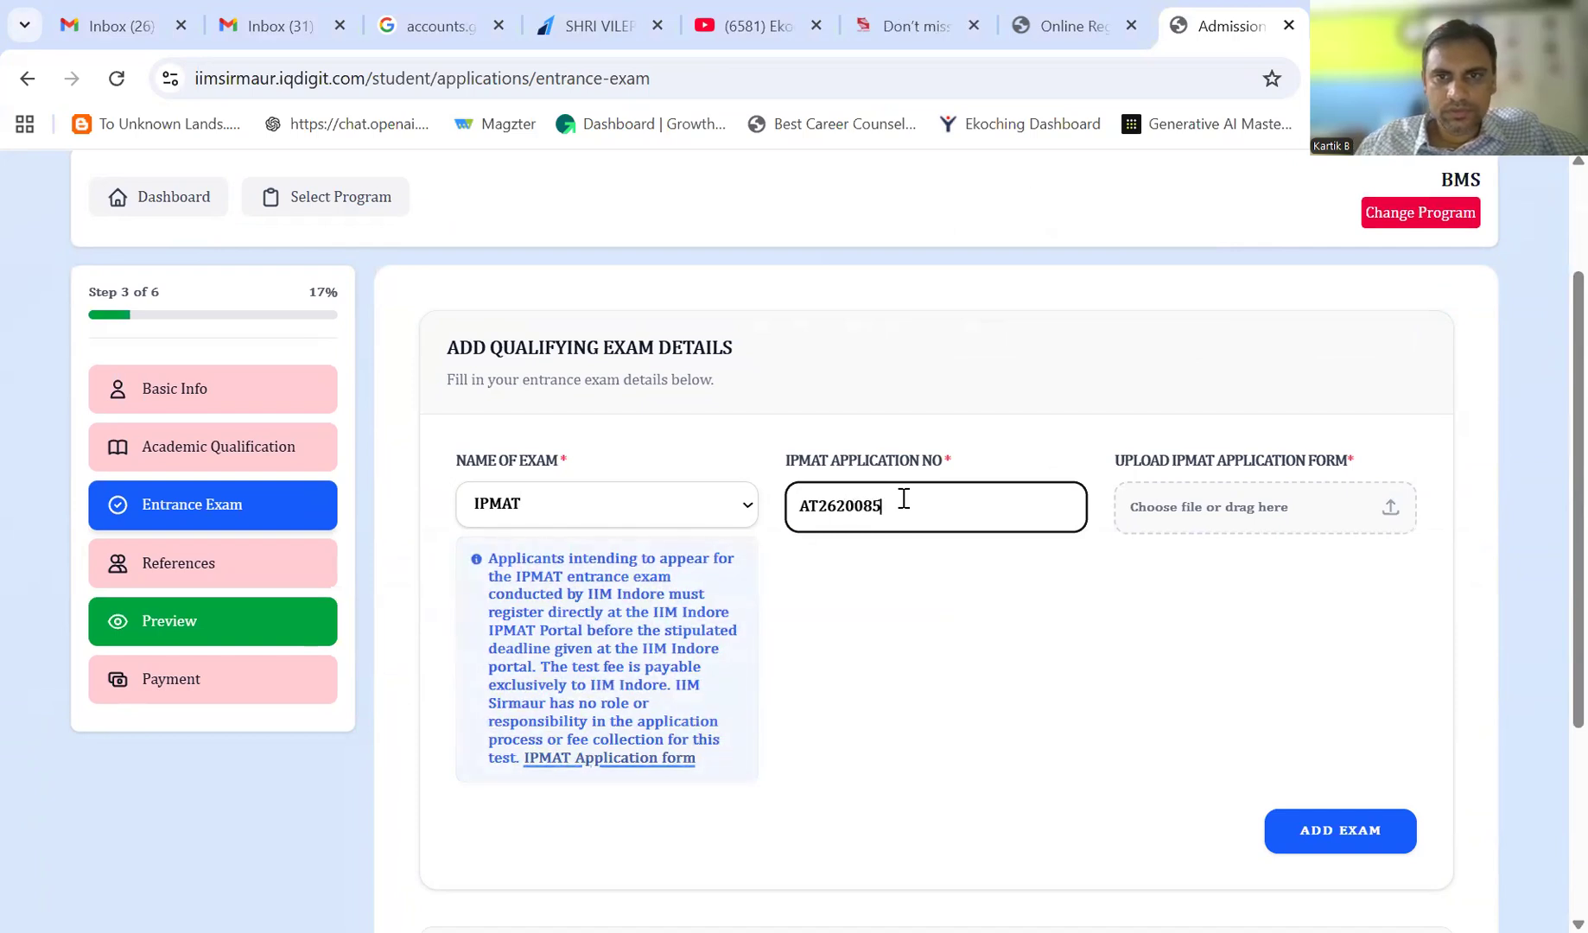
- Upload the IPMAT application form PDF found by searching 'ipmat'
{"action": "left_click", "coordinate": [1228, 515]}
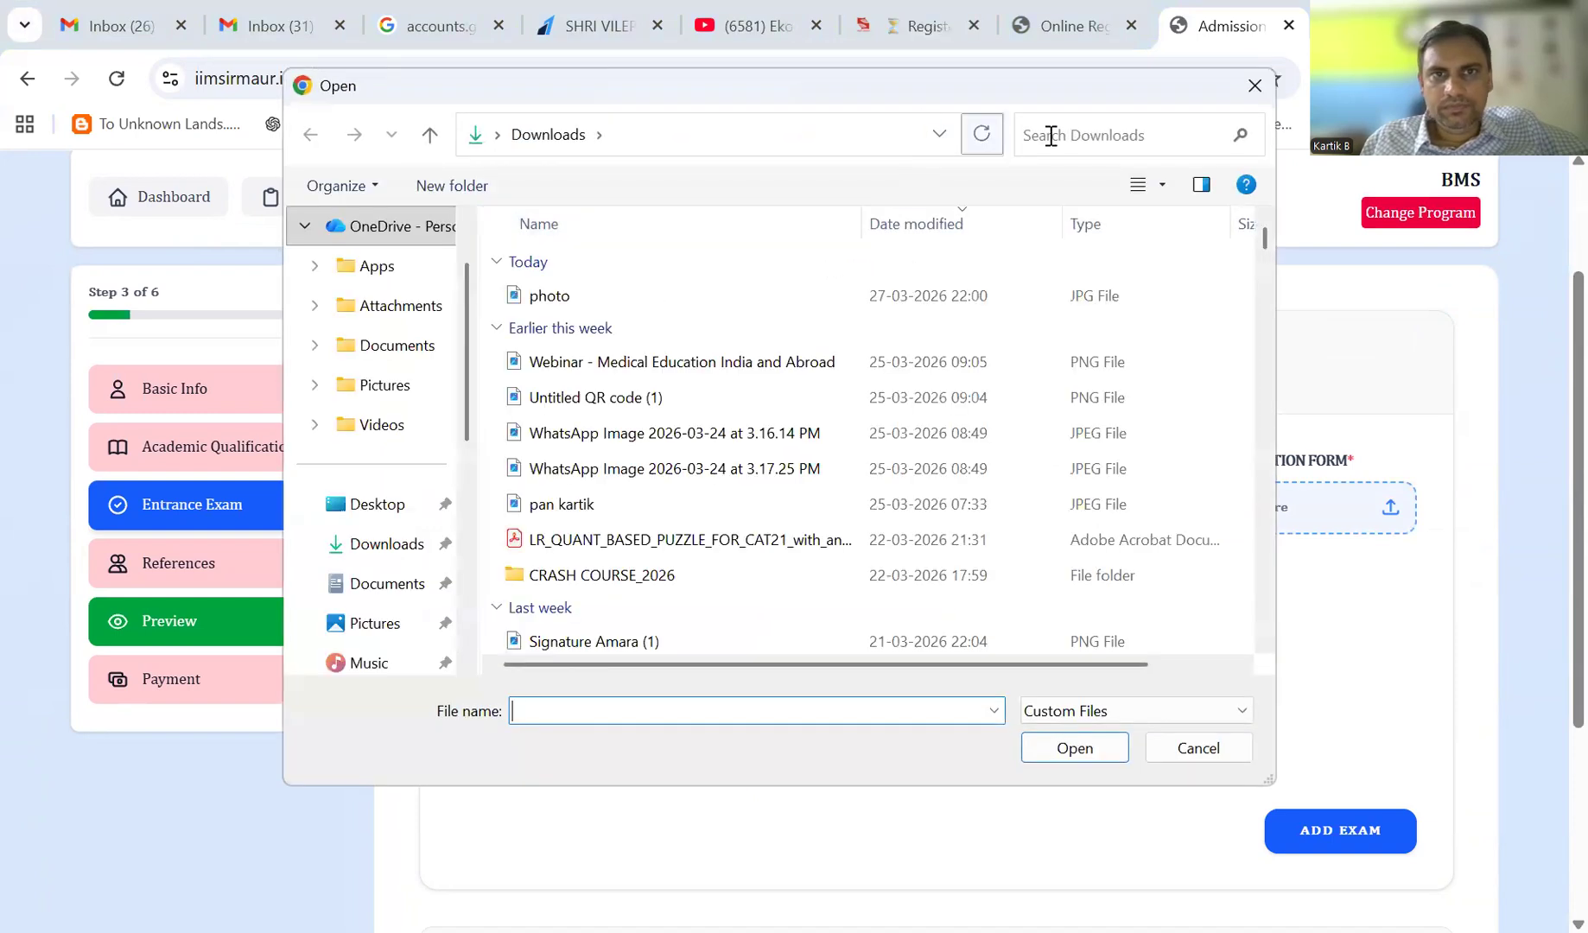
{"action": "left_click", "coordinate": [1051, 136]}
{"action": "type", "text": "ipmat"}
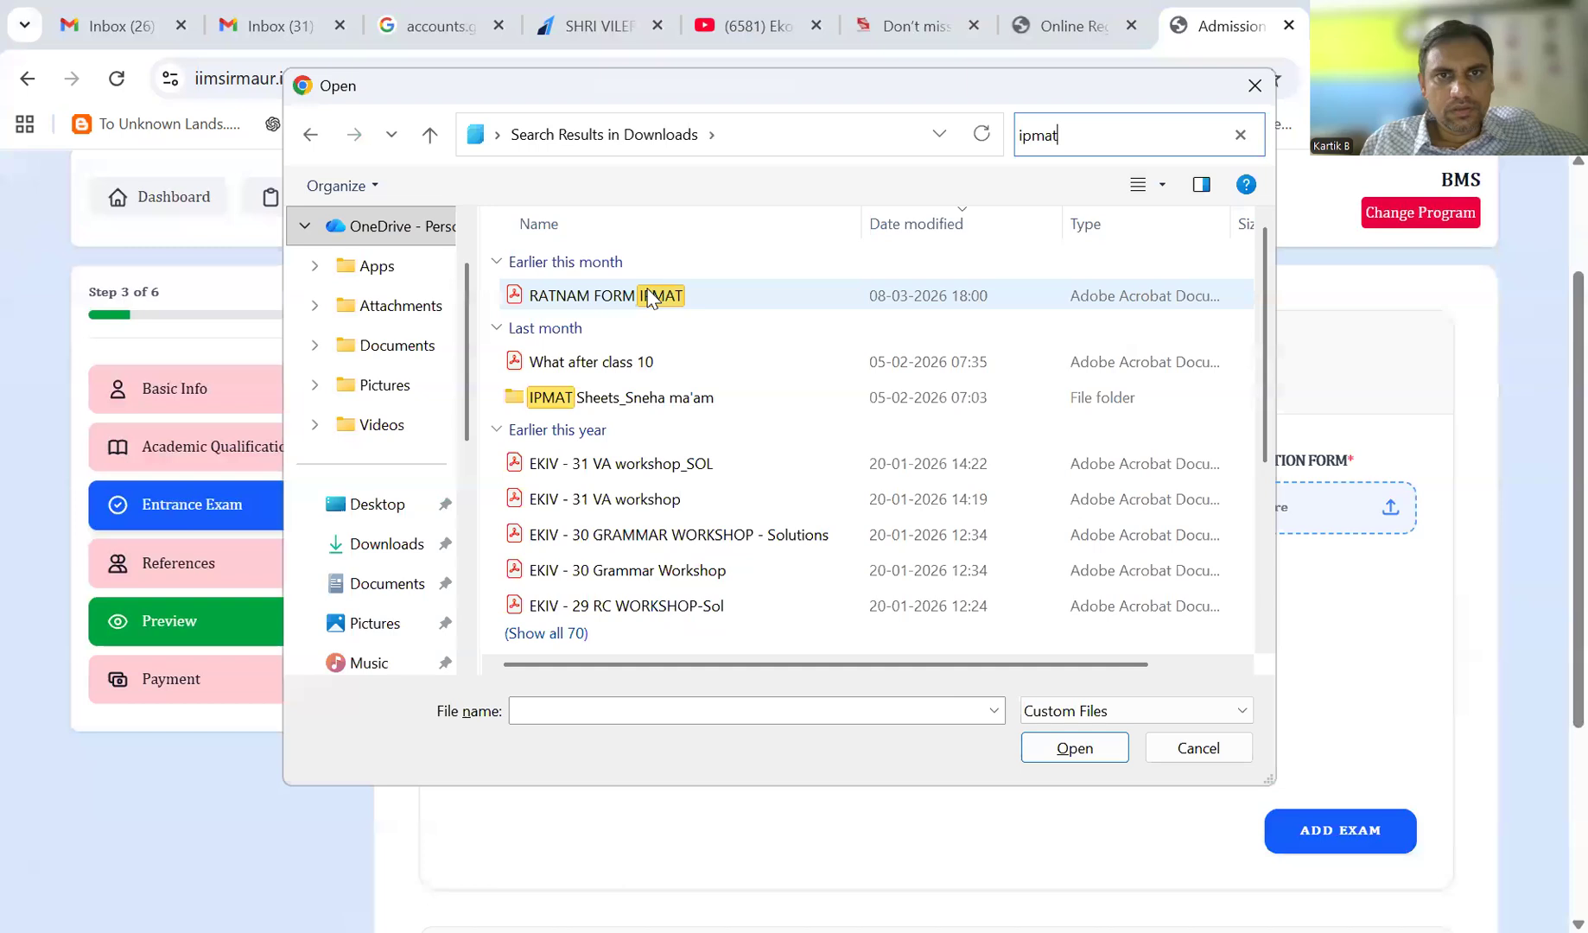
{"action": "left_click", "coordinate": [649, 295]}
{"action": "double_click", "coordinate": [650, 296]}
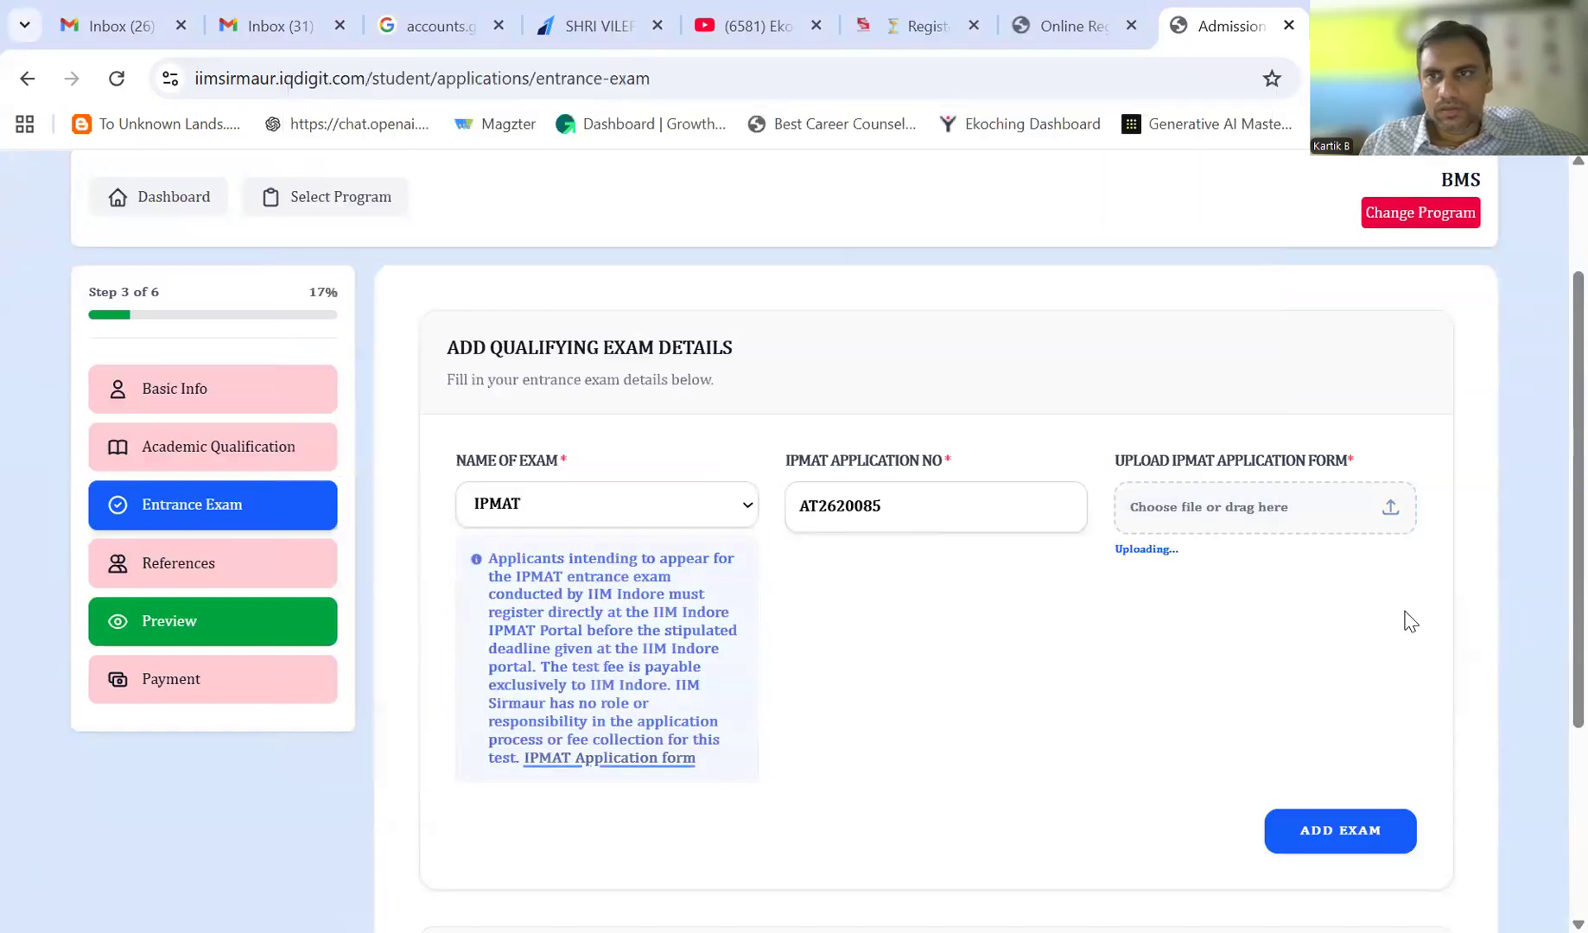
- Add the IPMAT exam entry and go to Payment, which redirects to References
{"action": "scroll", "coordinate": [1550, 349], "scroll_direction": "down", "scroll_amount": 4}
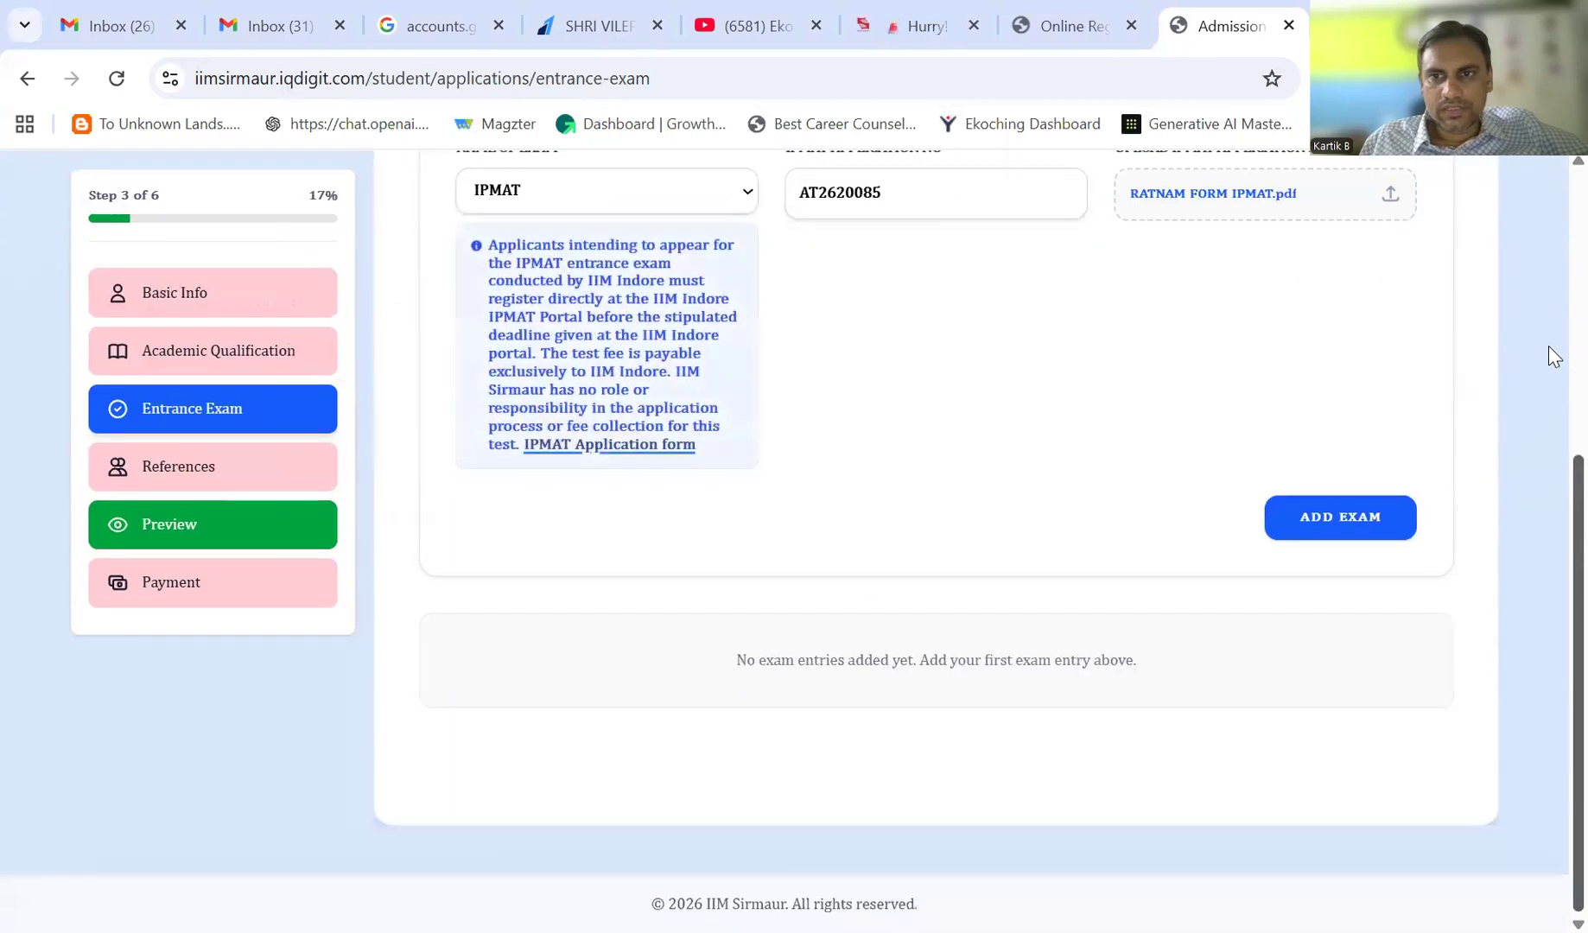
{"action": "scroll", "coordinate": [1548, 347], "scroll_direction": "up", "scroll_amount": 1}
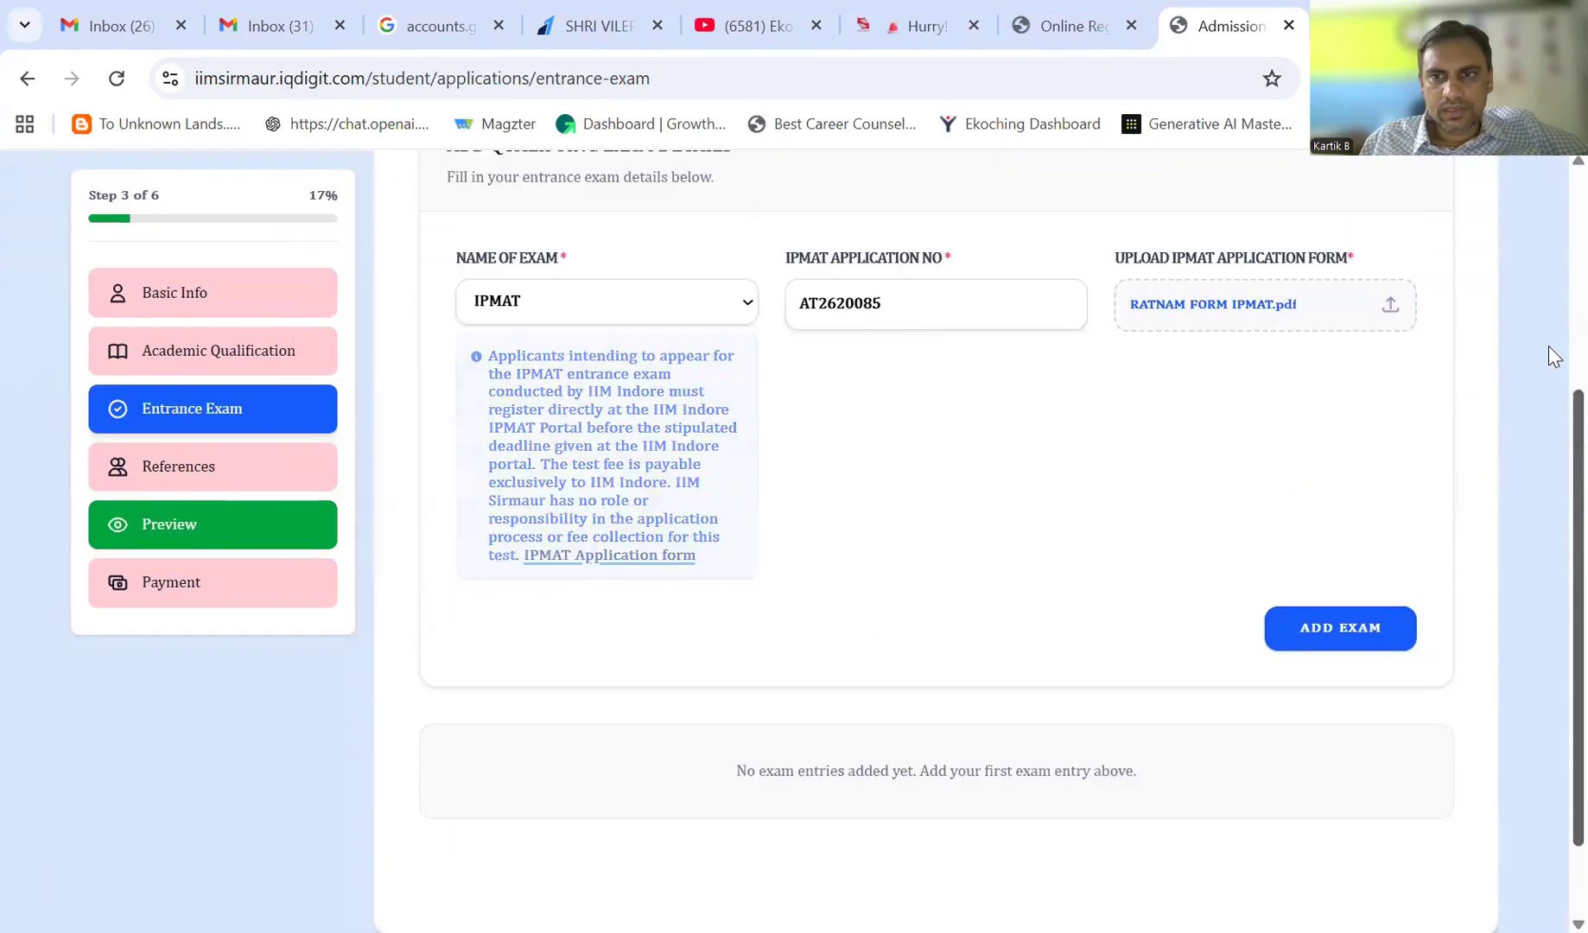
{"action": "left_click", "coordinate": [1320, 629]}
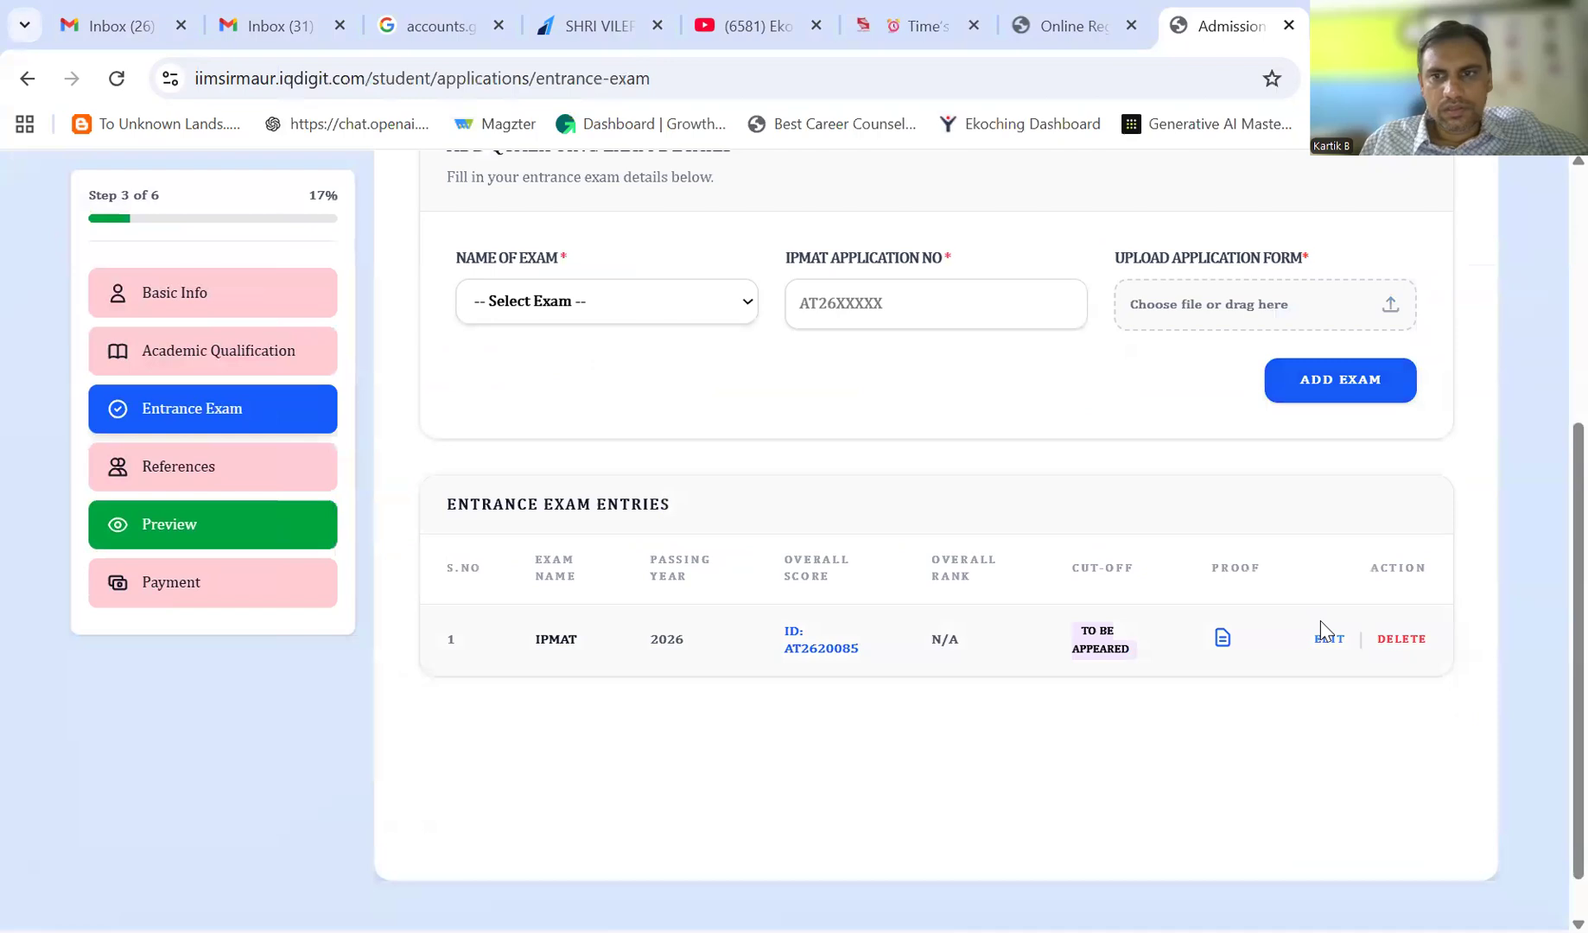
{"action": "scroll", "coordinate": [1548, 683], "scroll_direction": "down", "scroll_amount": 1}
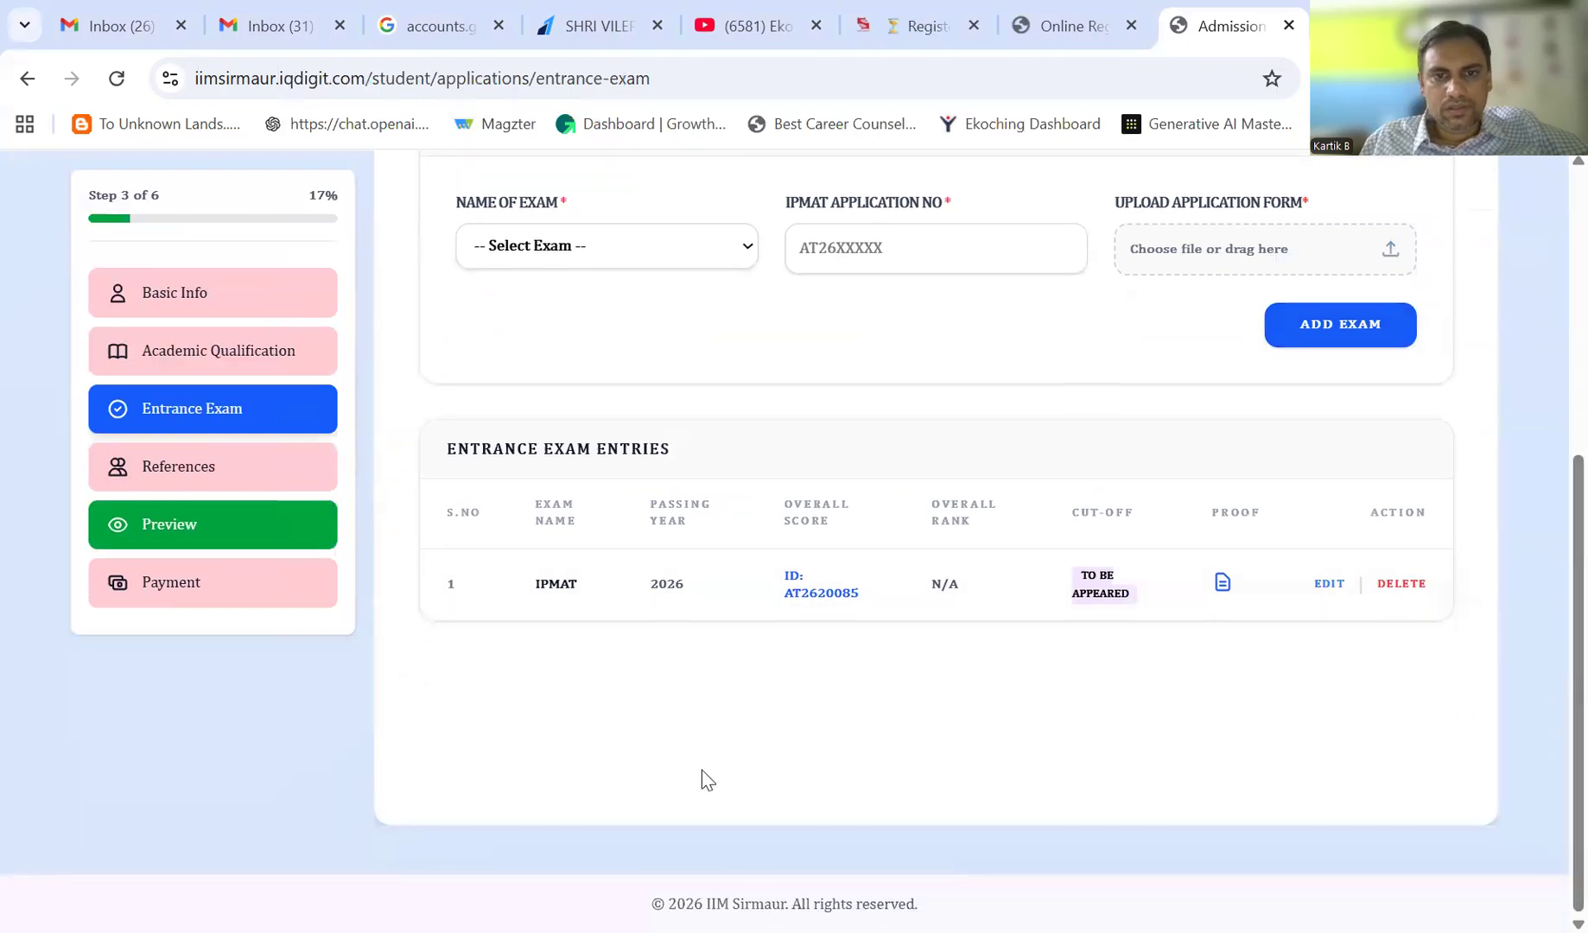
{"action": "right_click", "coordinate": [1549, 674]}
{"action": "left_click", "coordinate": [1549, 282]}
{"action": "scroll", "coordinate": [1549, 282], "scroll_direction": "up", "scroll_amount": 5}
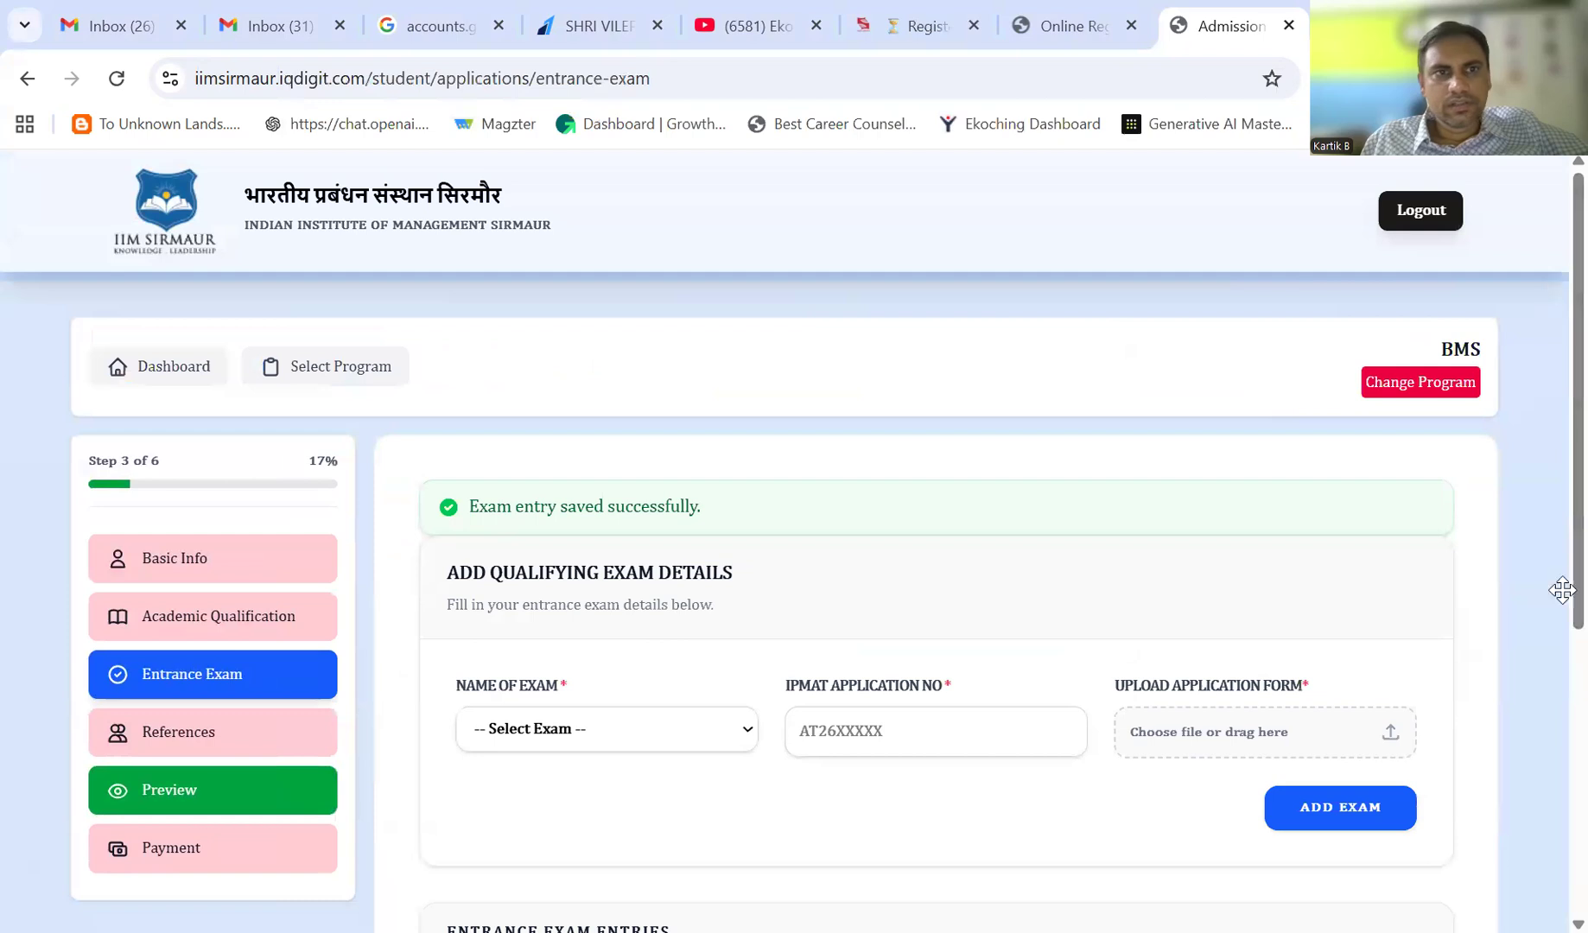
{"action": "left_click", "coordinate": [158, 857]}
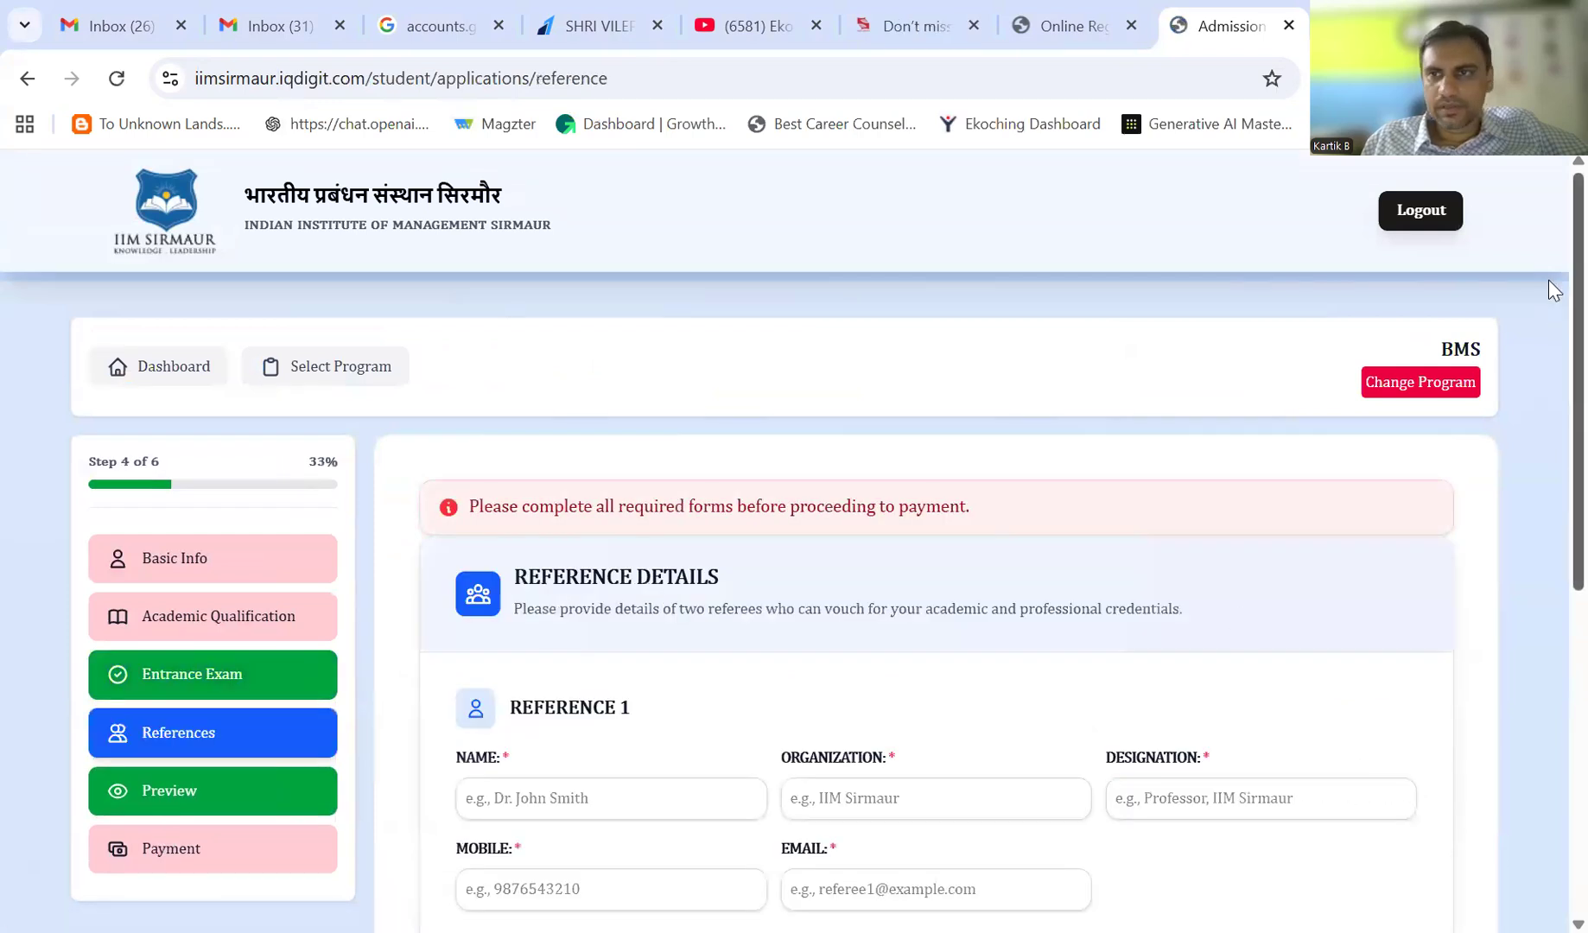
- Enter the first referee's name and organisation Ekoching
{"action": "scroll", "coordinate": [1548, 270], "scroll_direction": "down", "scroll_amount": 2}
{"action": "scroll", "coordinate": [1553, 368], "scroll_direction": "down", "scroll_amount": 2}
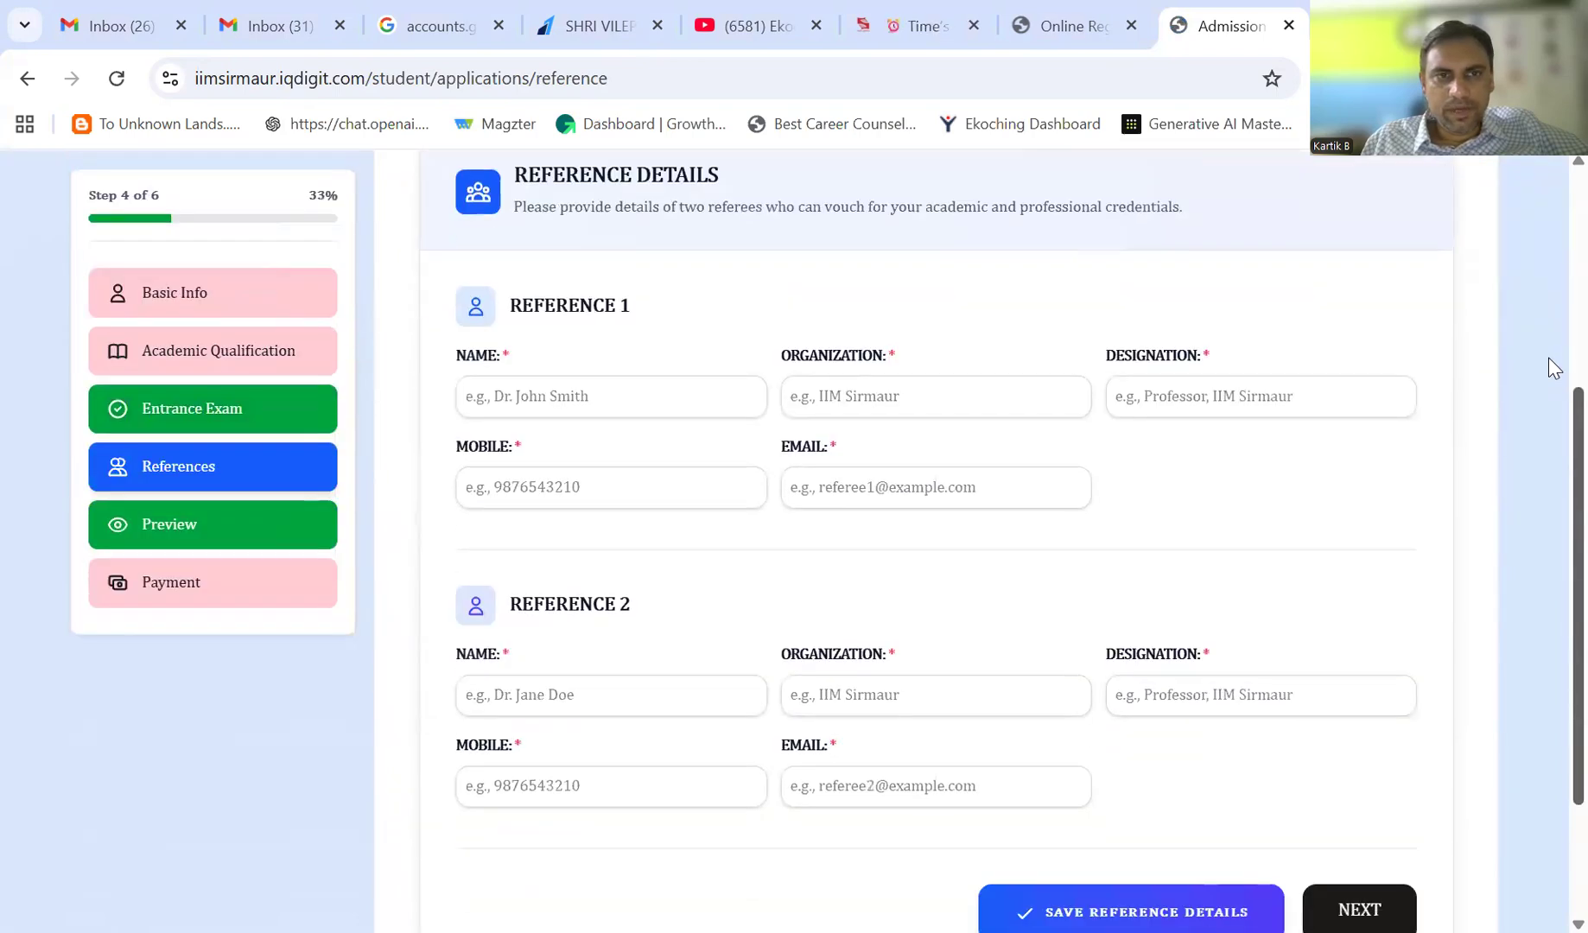
{"action": "scroll", "coordinate": [1549, 611], "scroll_direction": "down", "scroll_amount": 1}
{"action": "scroll", "coordinate": [1548, 610], "scroll_direction": "up", "scroll_amount": 2}
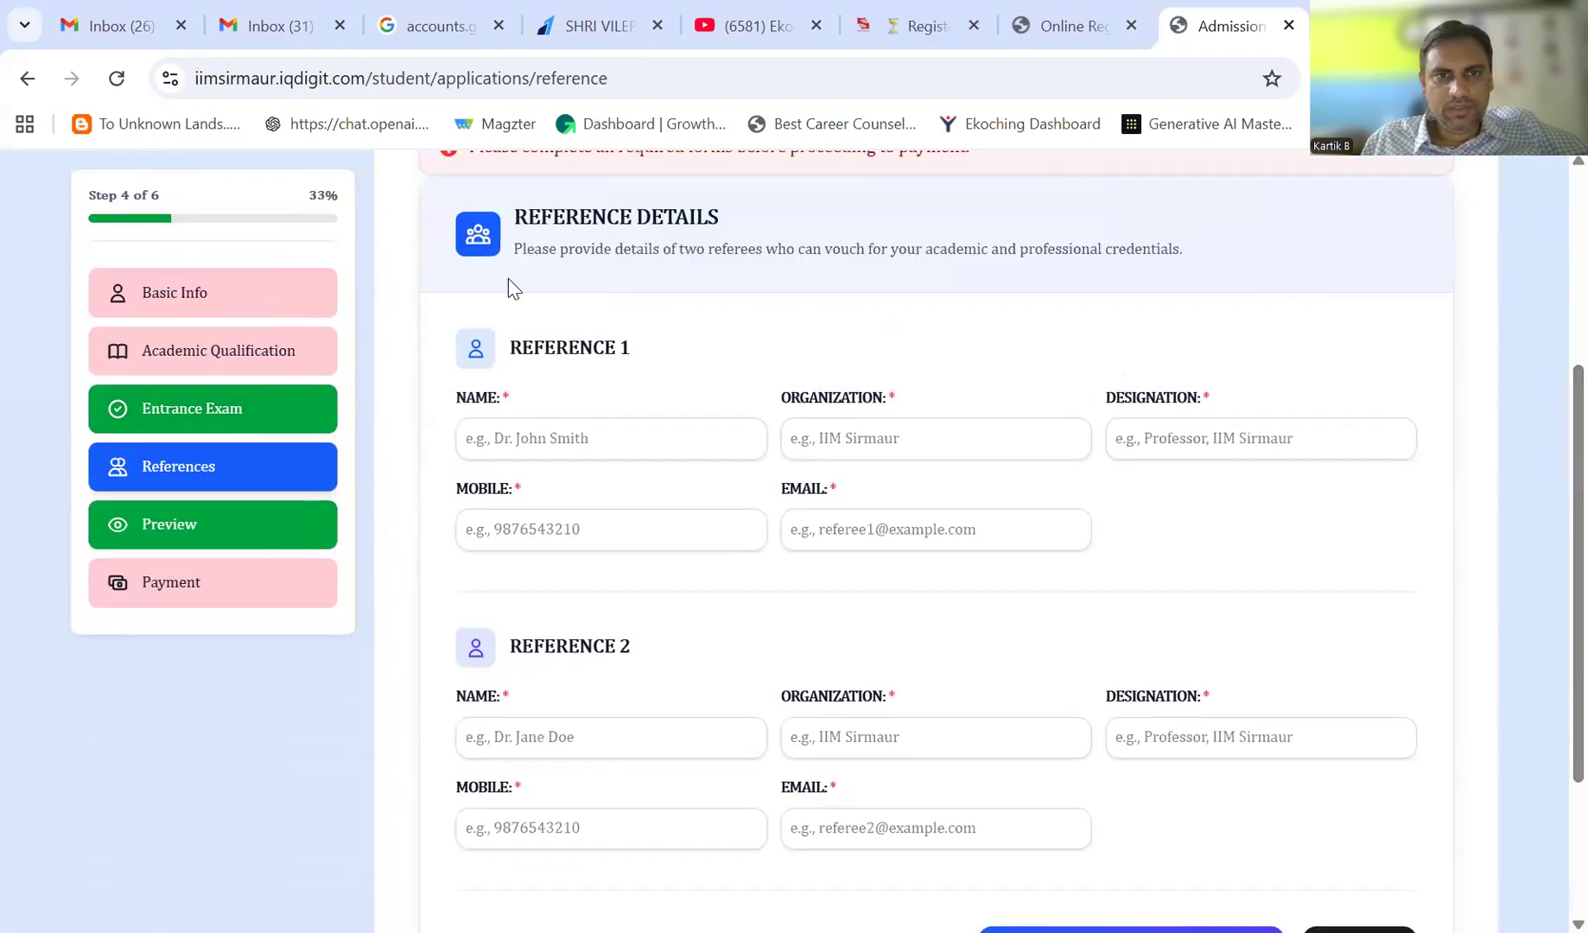
{"action": "left_click", "coordinate": [528, 438]}
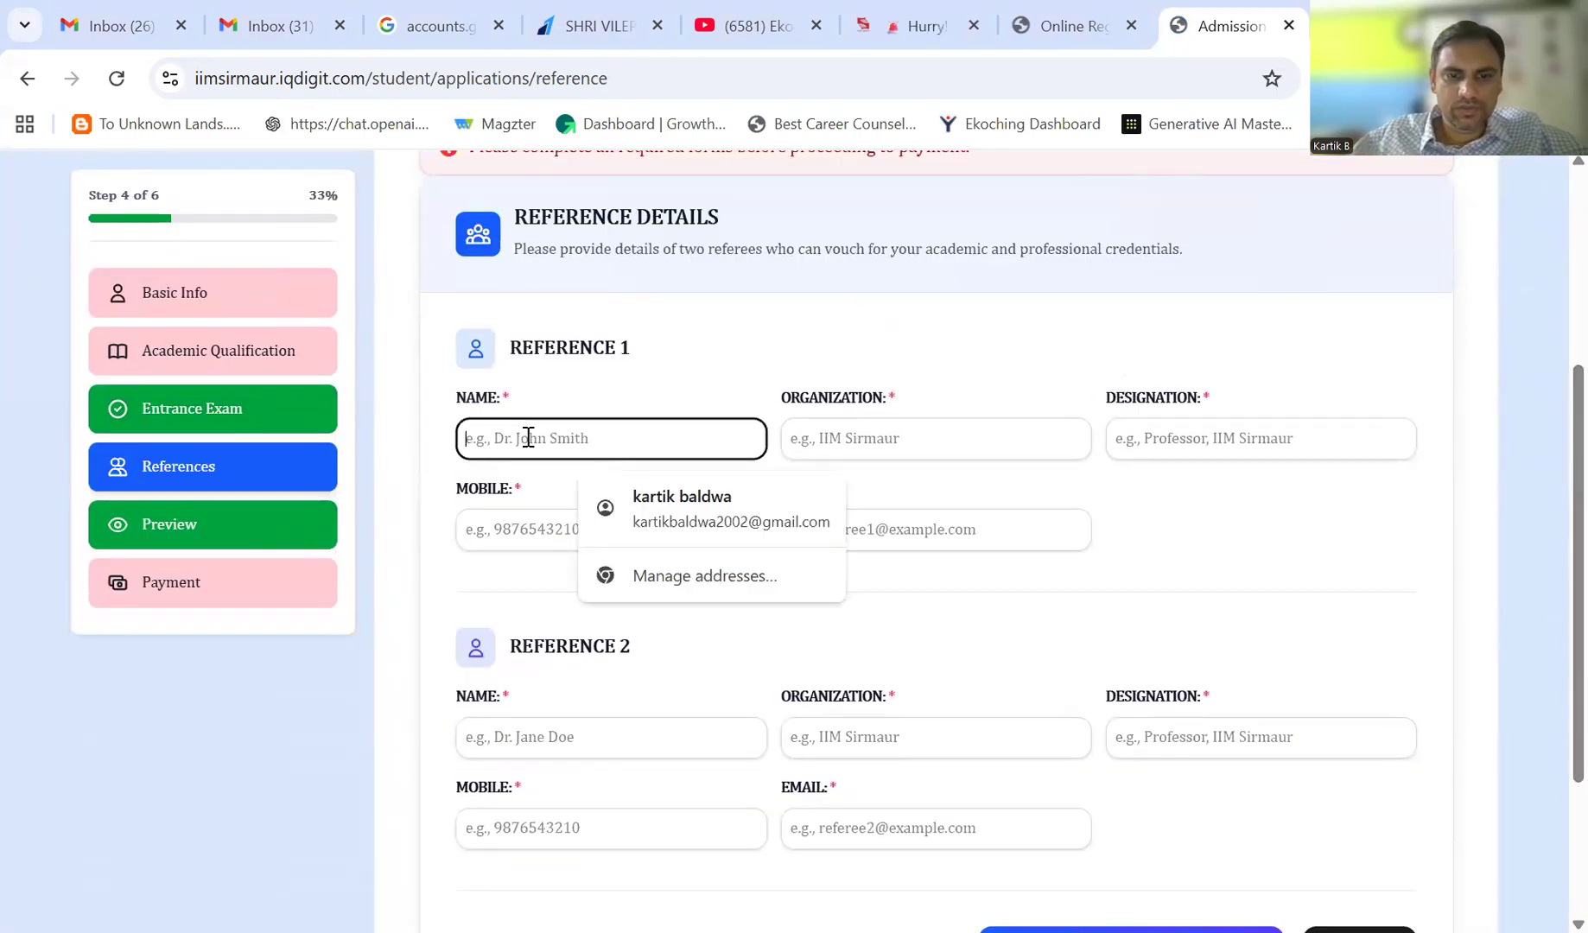
{"action": "type", "text": "Rohan"}
{"action": "key", "text": "Tab"}
{"action": "type", "text": "Ekoc"}
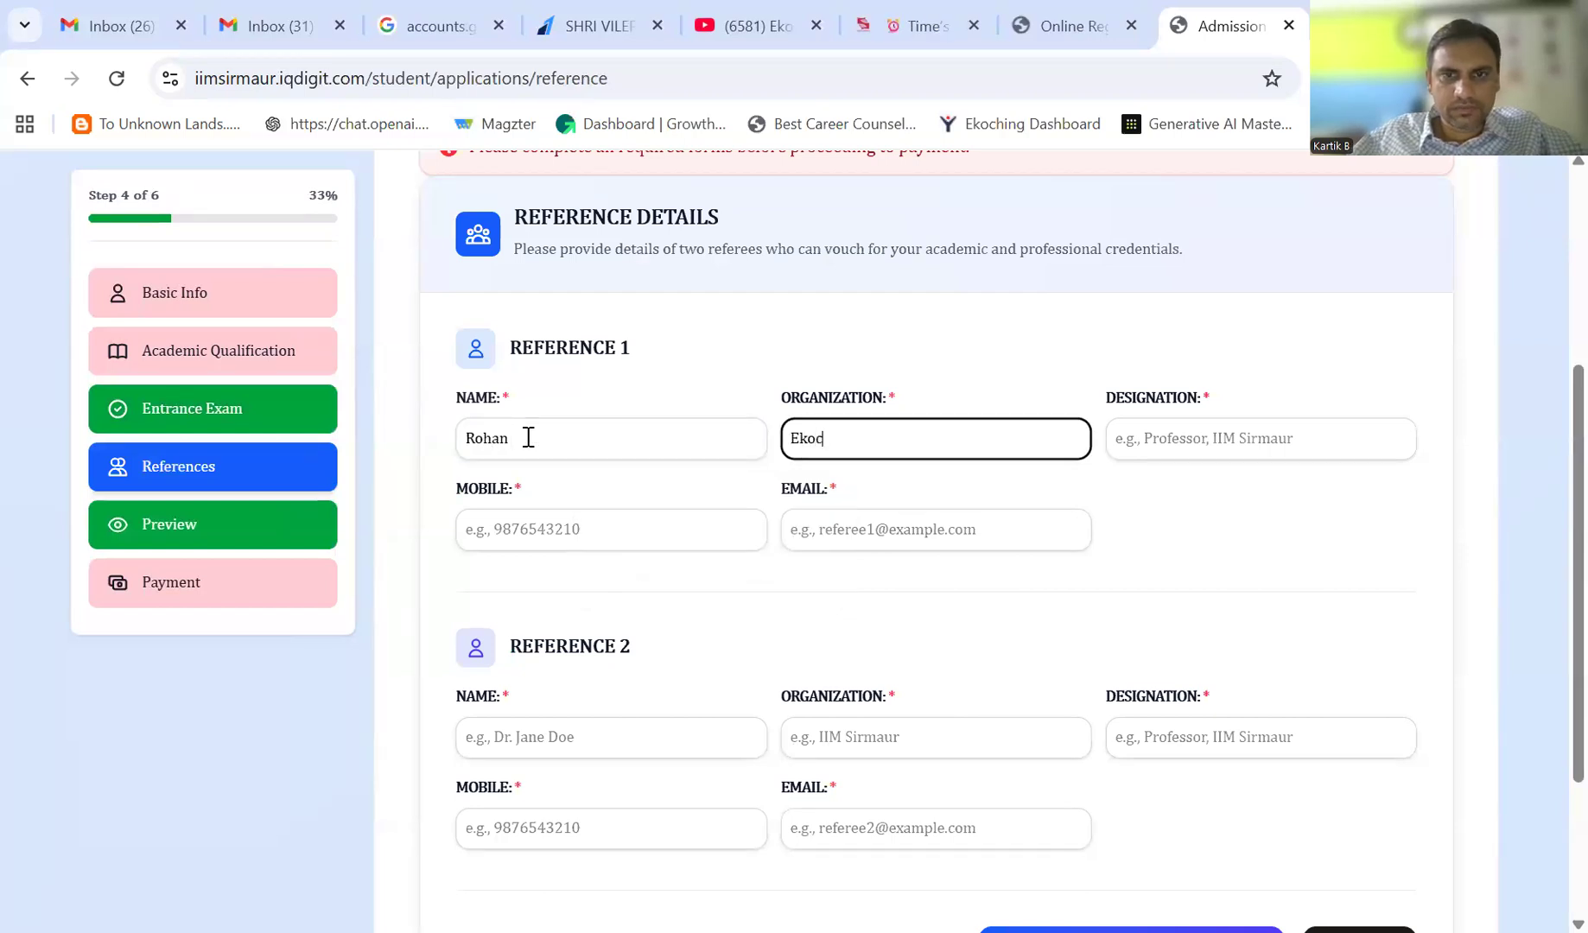
{"action": "type", "text": "hing"}
- Add the first referee's designation CEO, mobile number and e-mail address
{"action": "key", "text": "Tab"}
{"action": "type", "text": "C"}
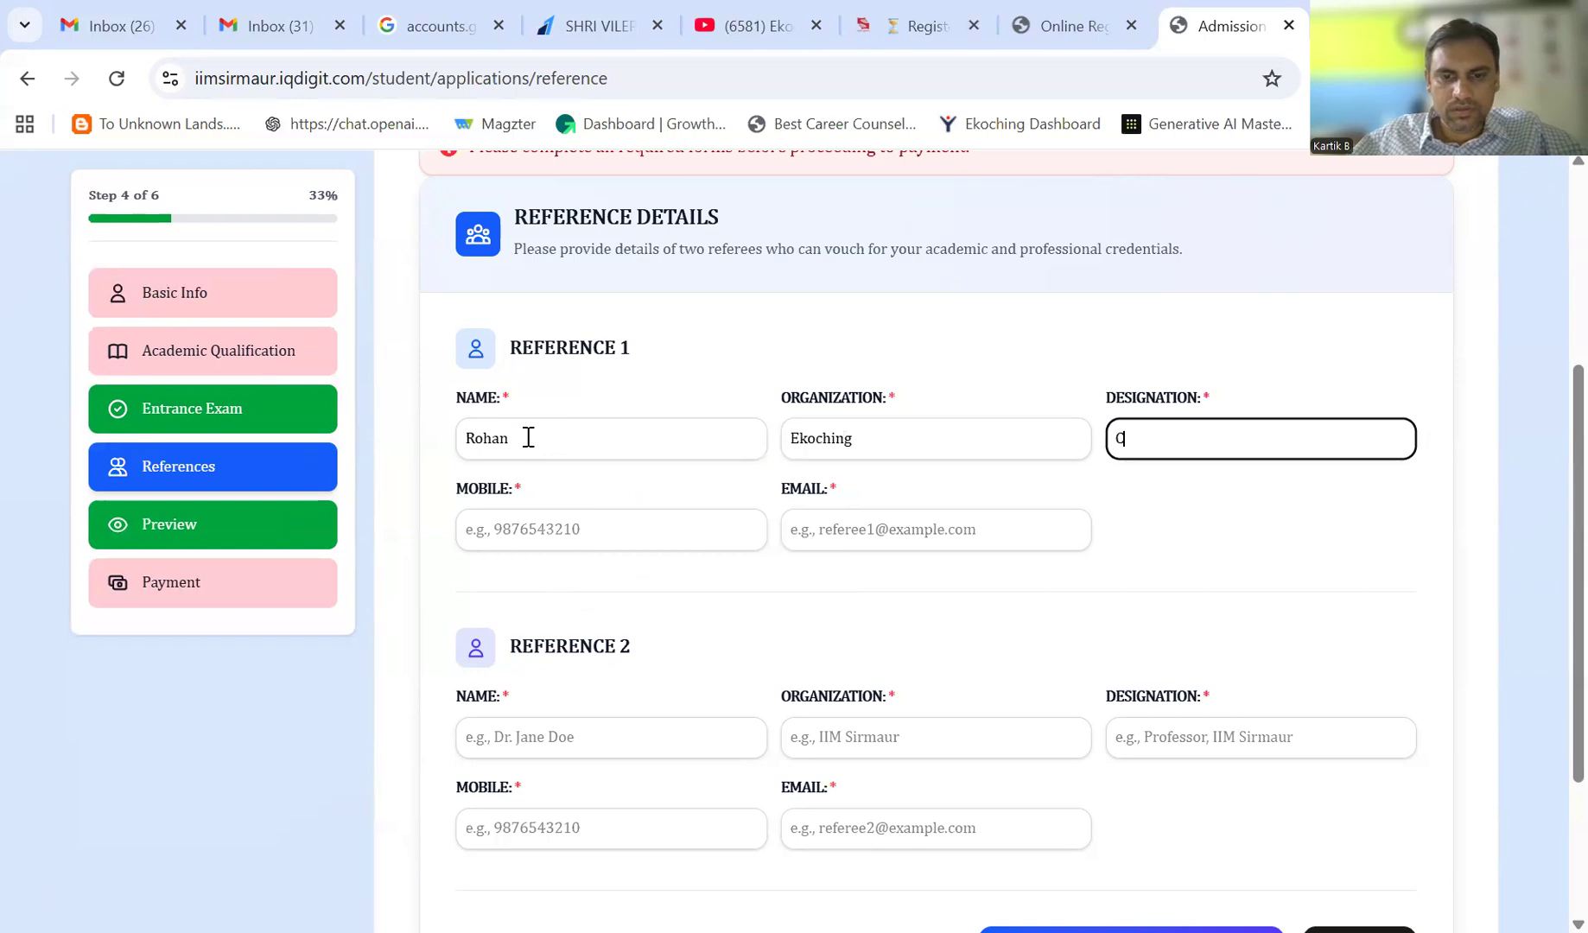
{"action": "key", "text": "Tab"}
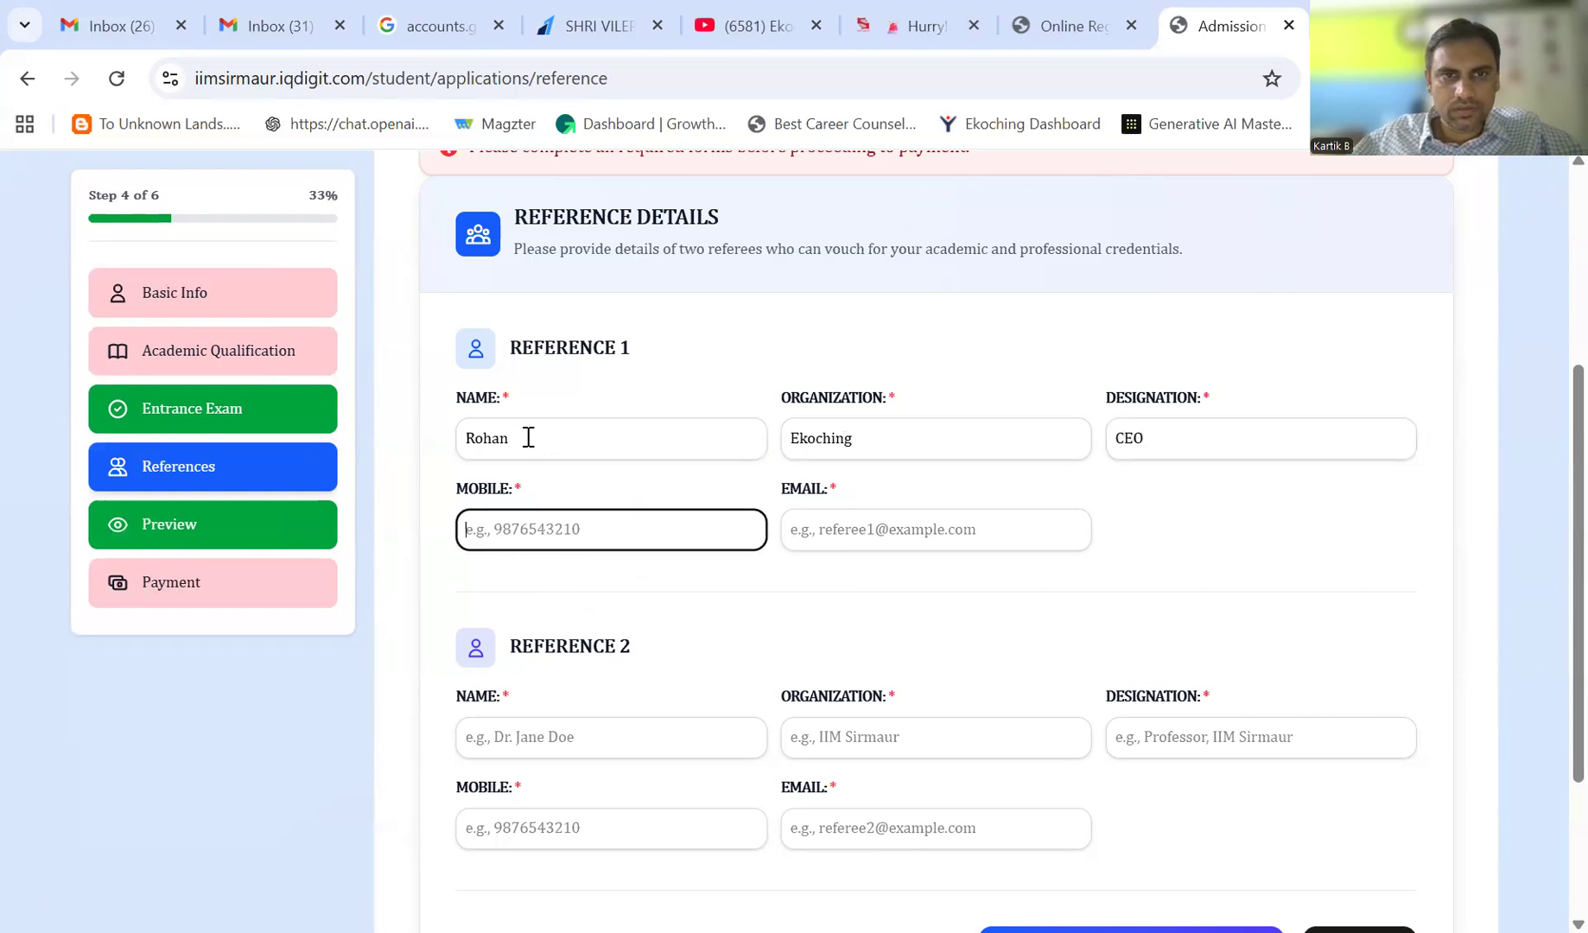
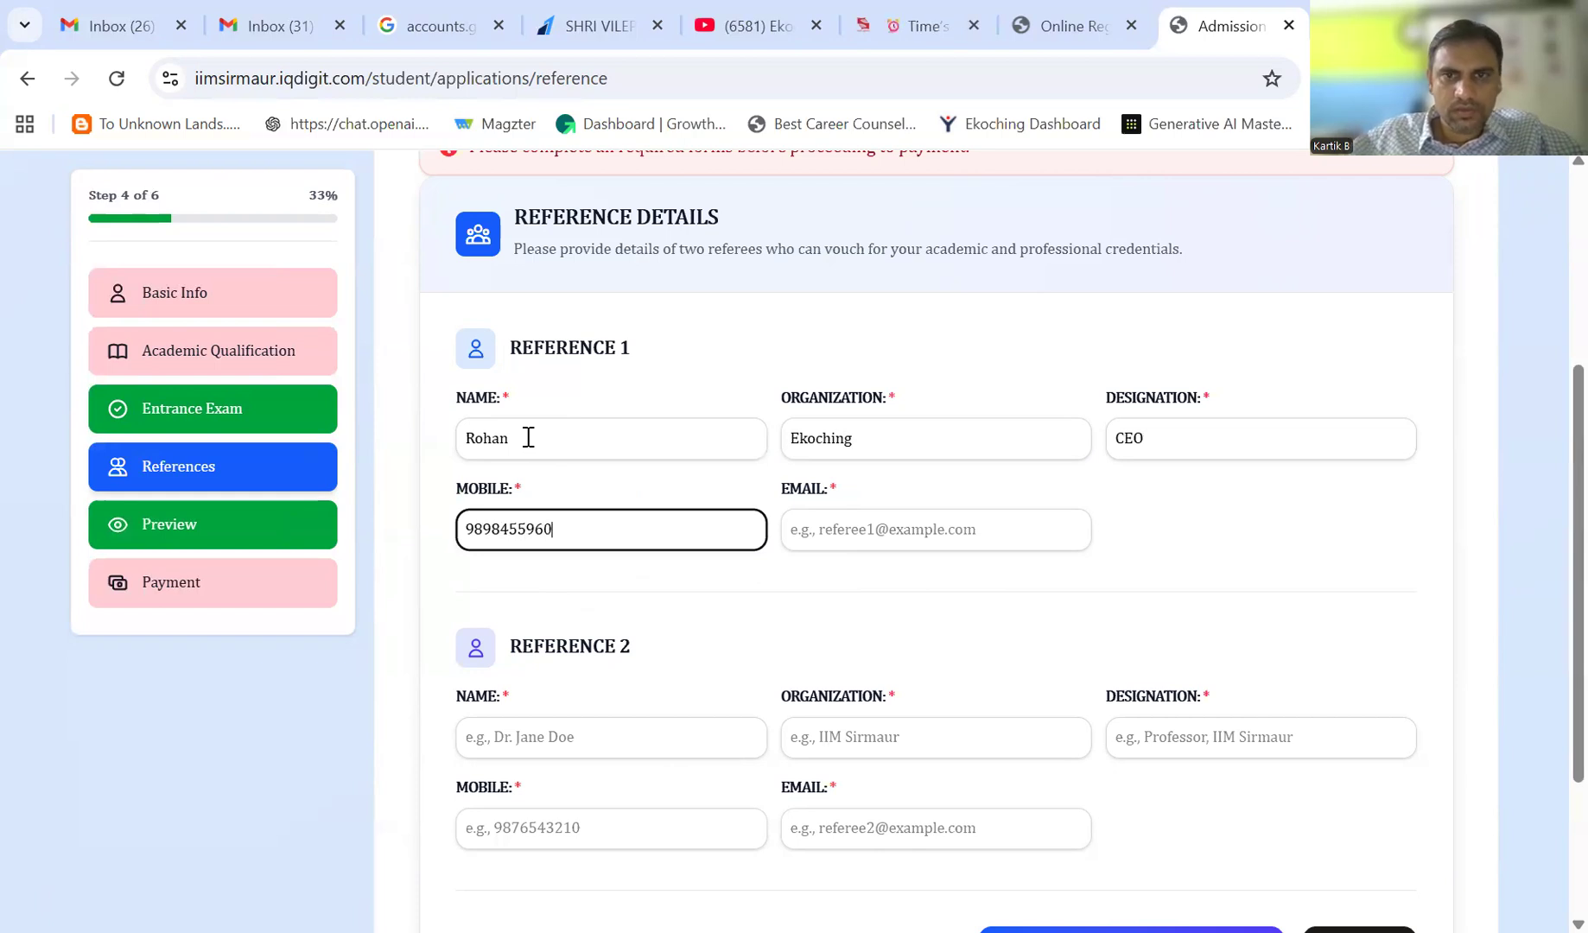
{"action": "key", "text": "Tab"}
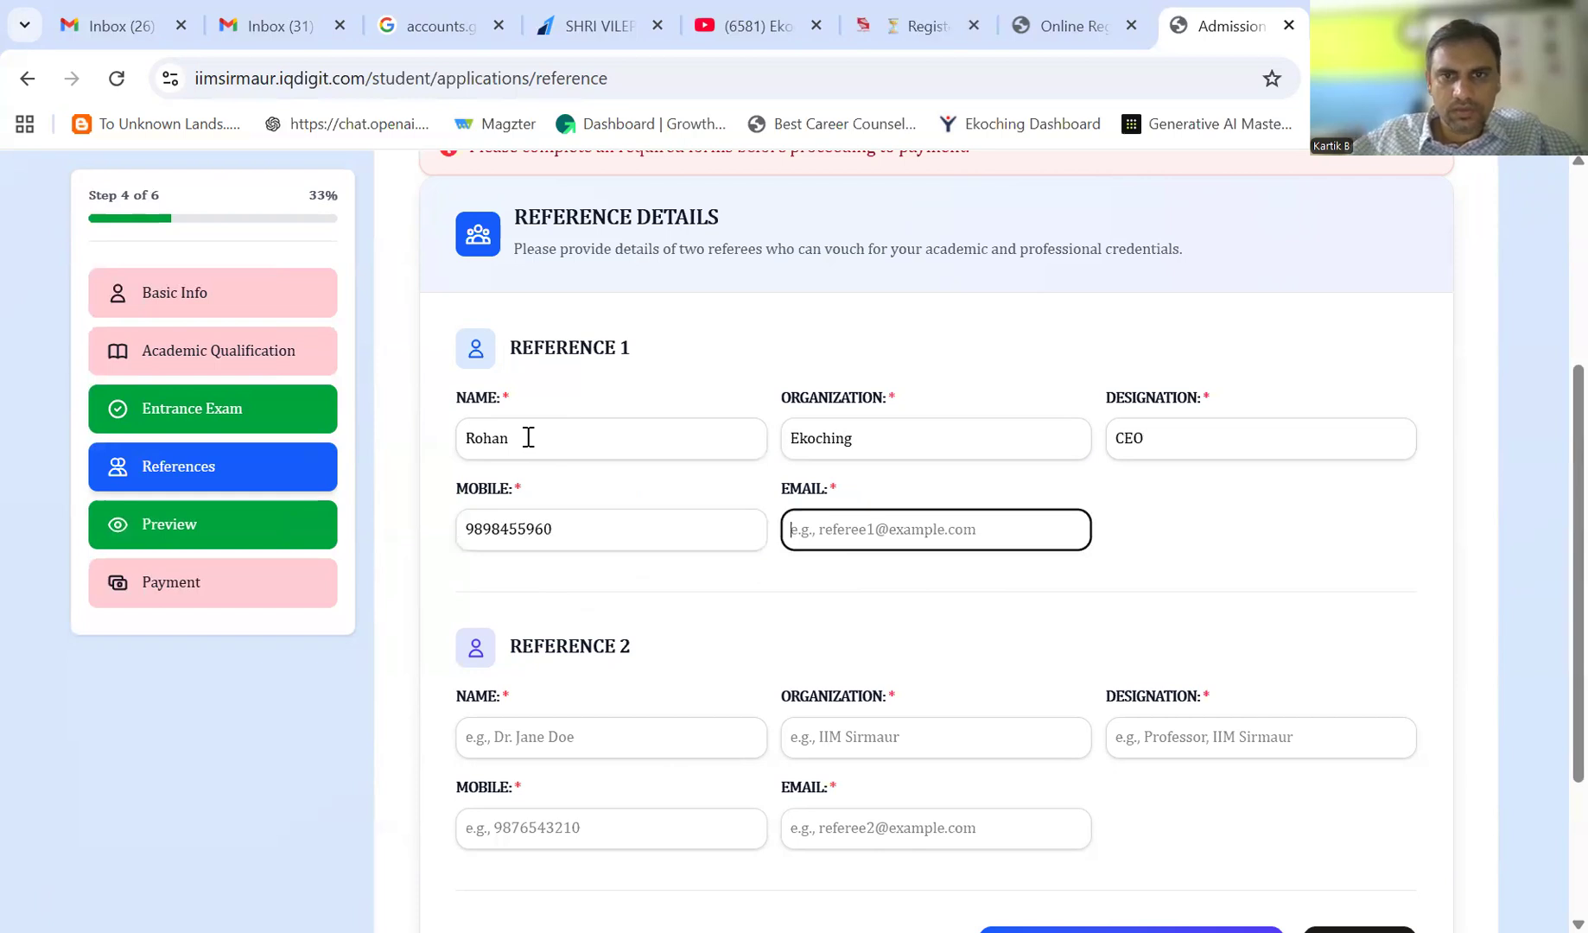
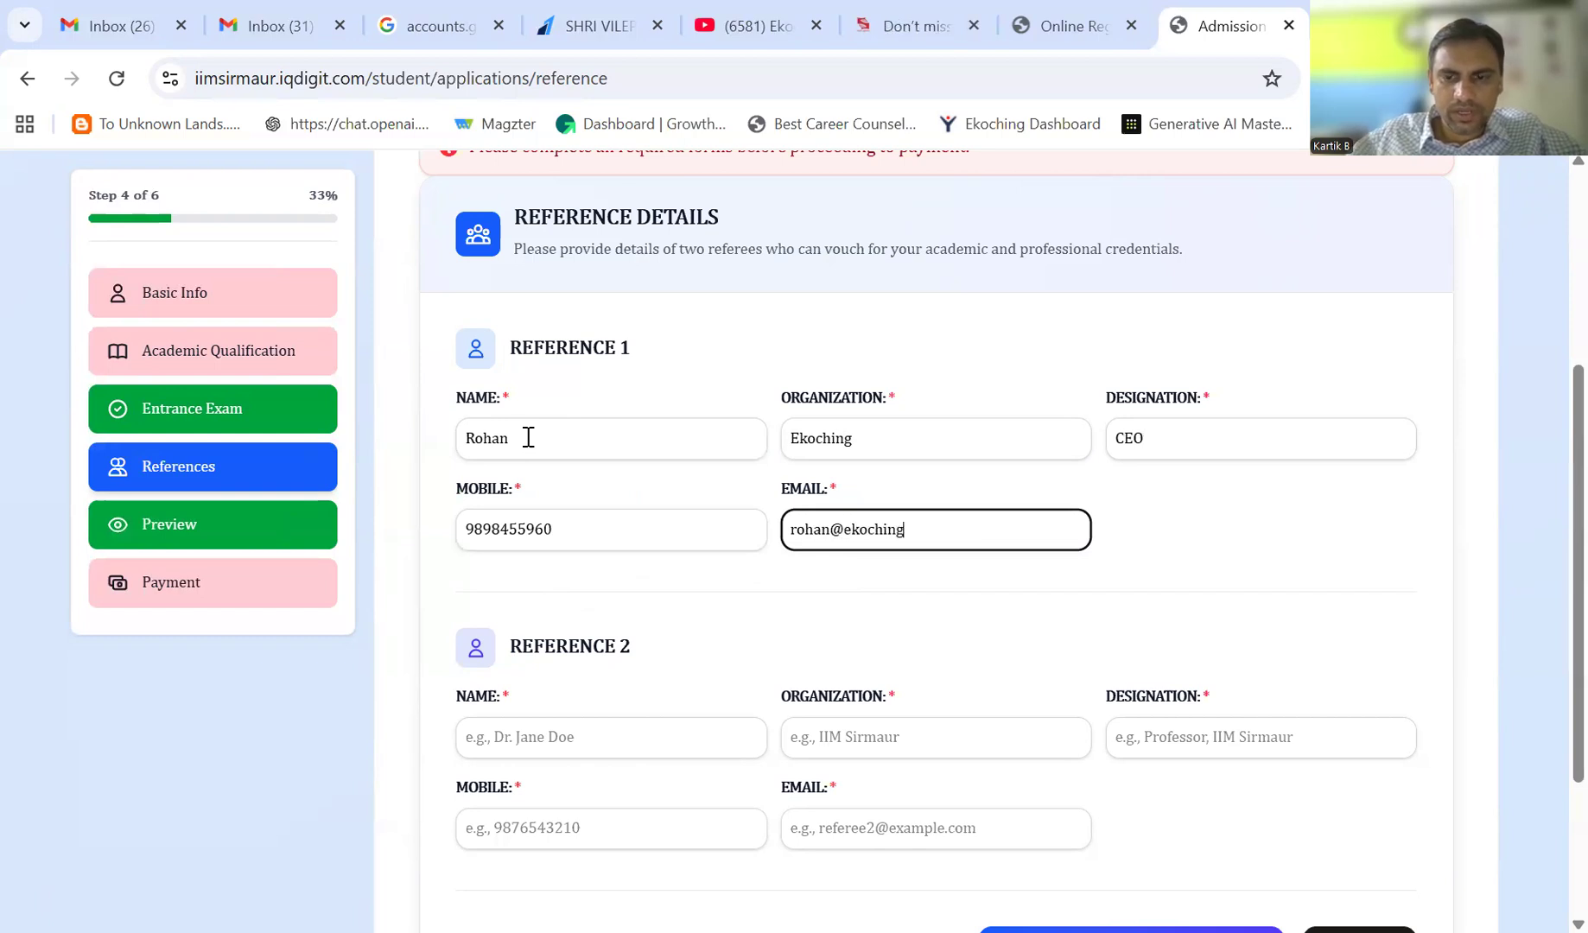
{"action": "key", "text": "Tab"}
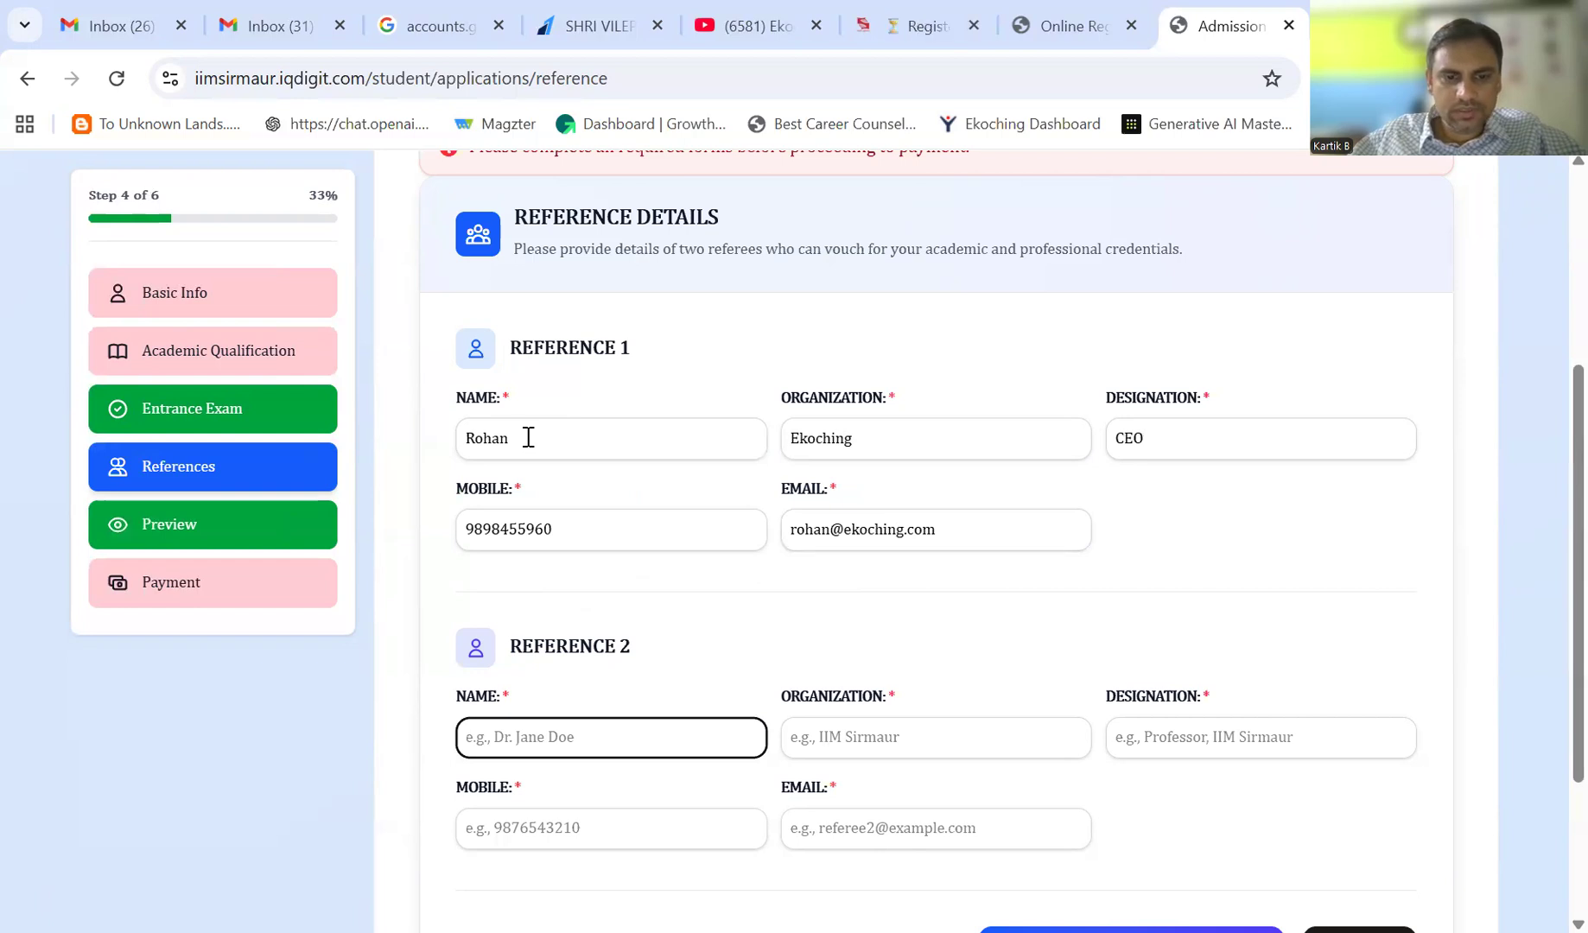
- Enter the second referee's name, organisation AGLC, designation CEO and mobile number
{"action": "type", "text": "Umang"}
{"action": "key", "text": "Tab"}
{"action": "type", "text": "AGLC"}
{"action": "key", "text": "Tab"}
{"action": "type", "text": "CE"}
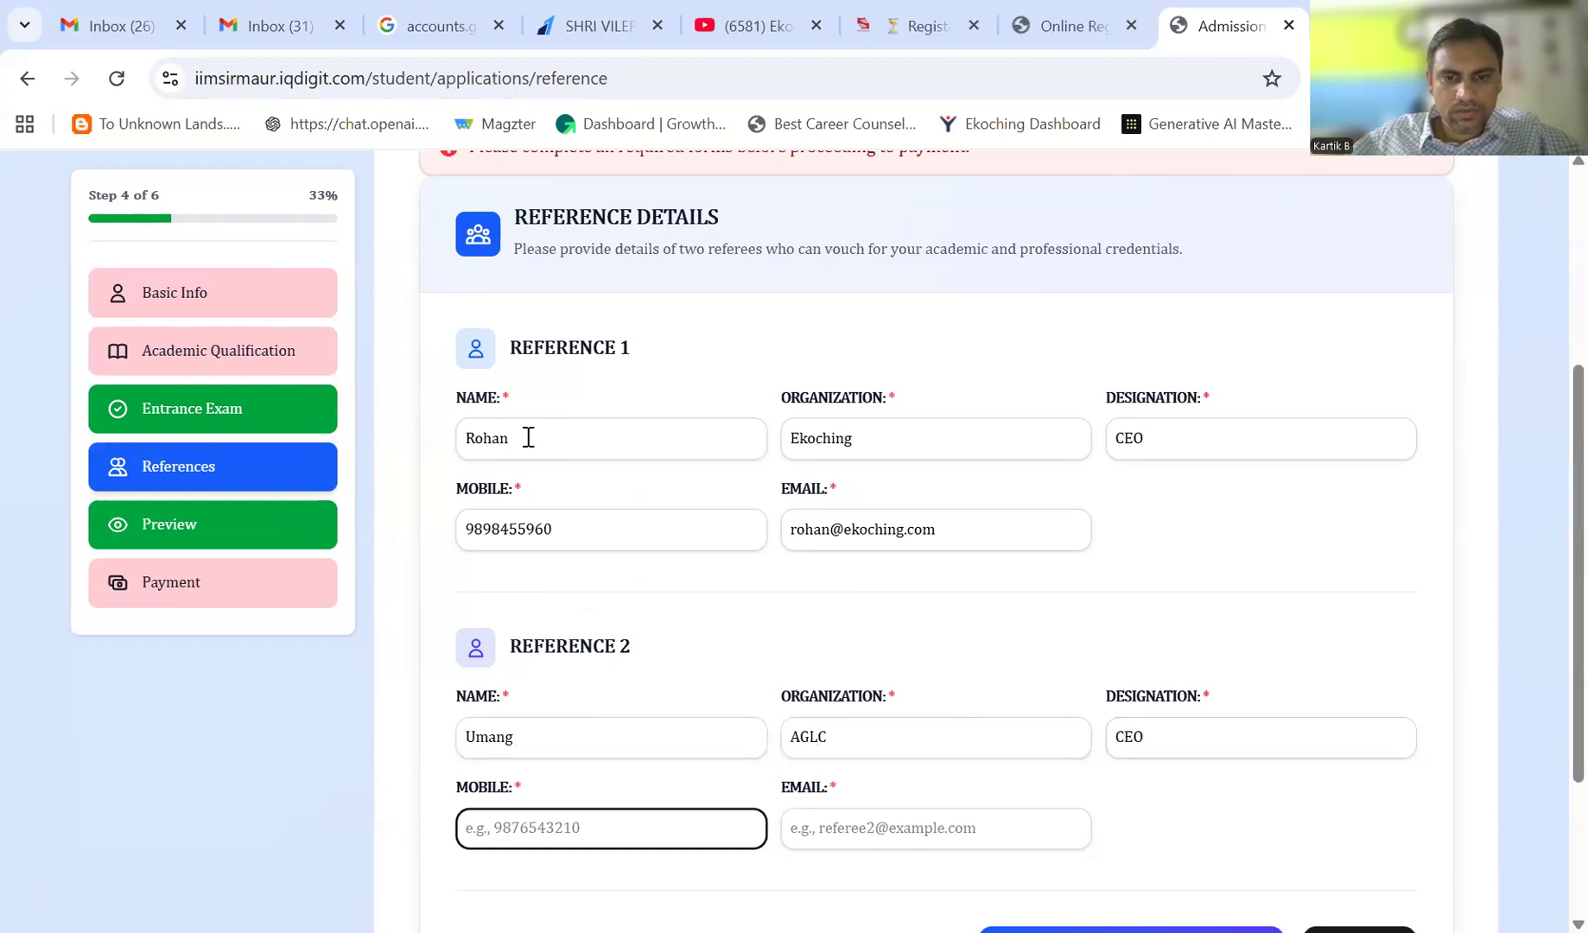
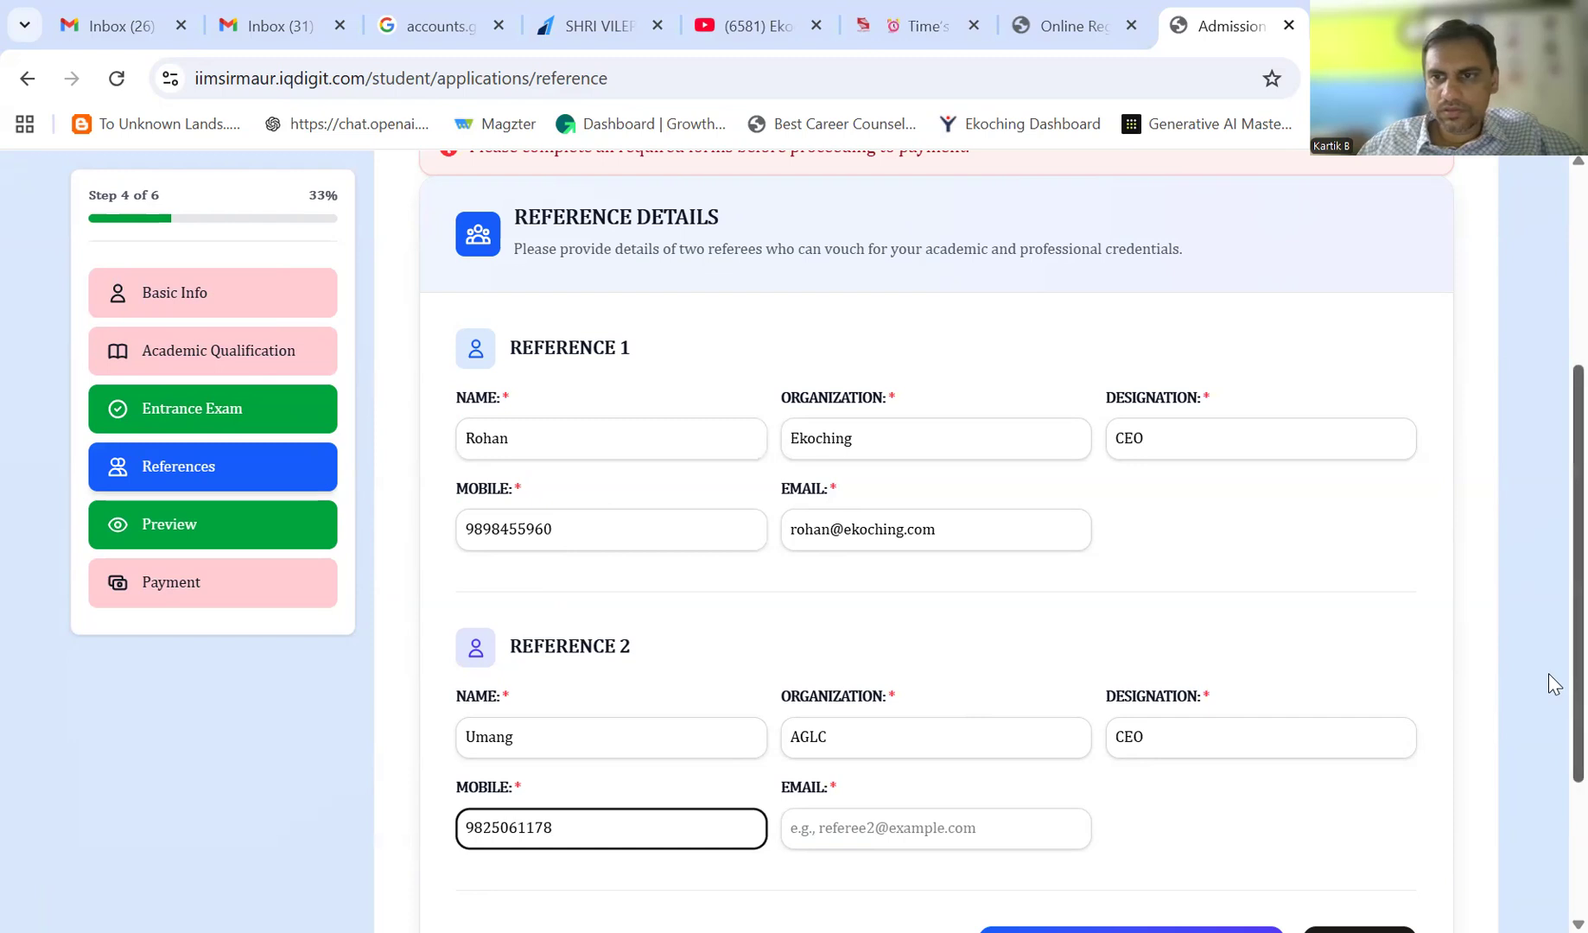
- Add the second referee's e-mail, save both references, and continue to the preview
{"action": "scroll", "coordinate": [1548, 674], "scroll_direction": "down", "scroll_amount": 3}
{"action": "left_click", "coordinate": [865, 576]}
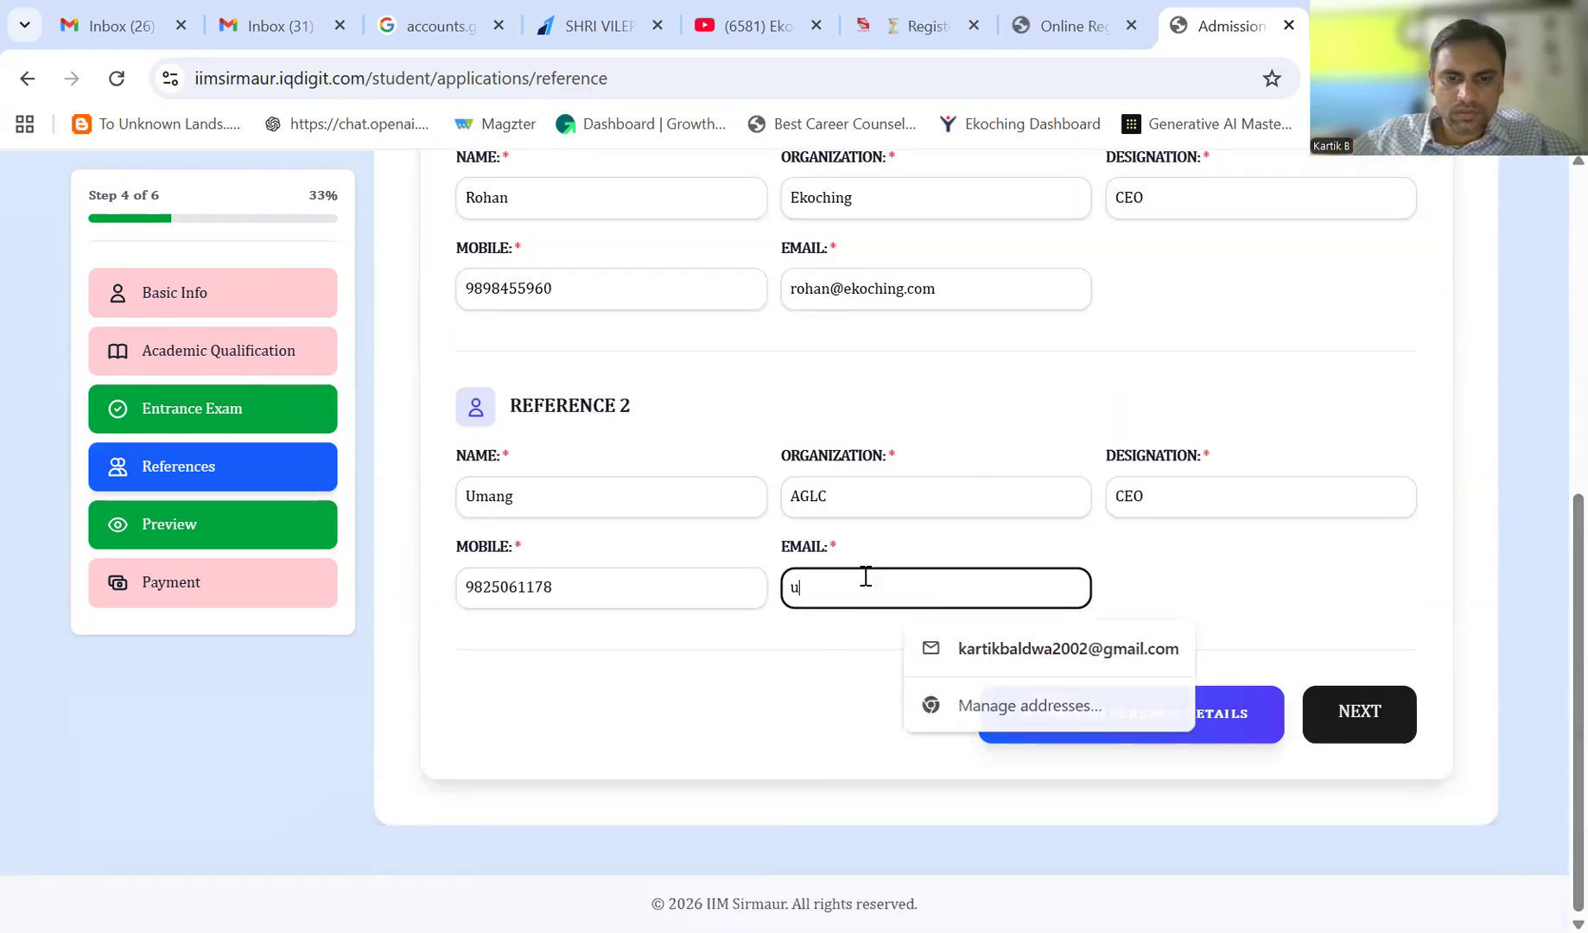
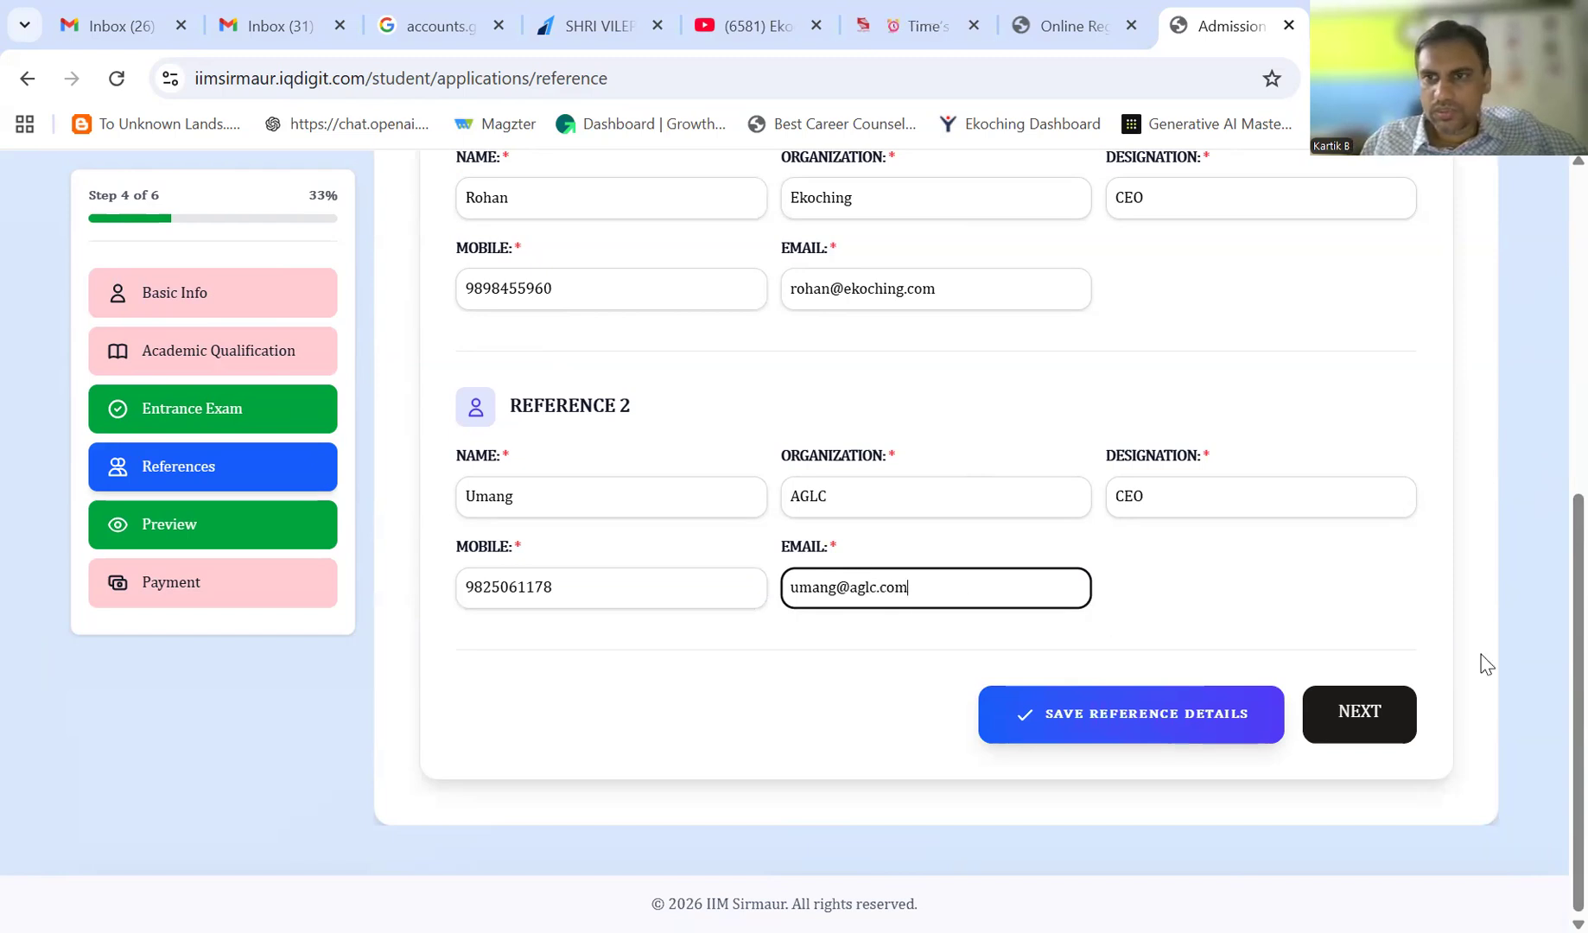
{"action": "left_click", "coordinate": [1157, 734]}
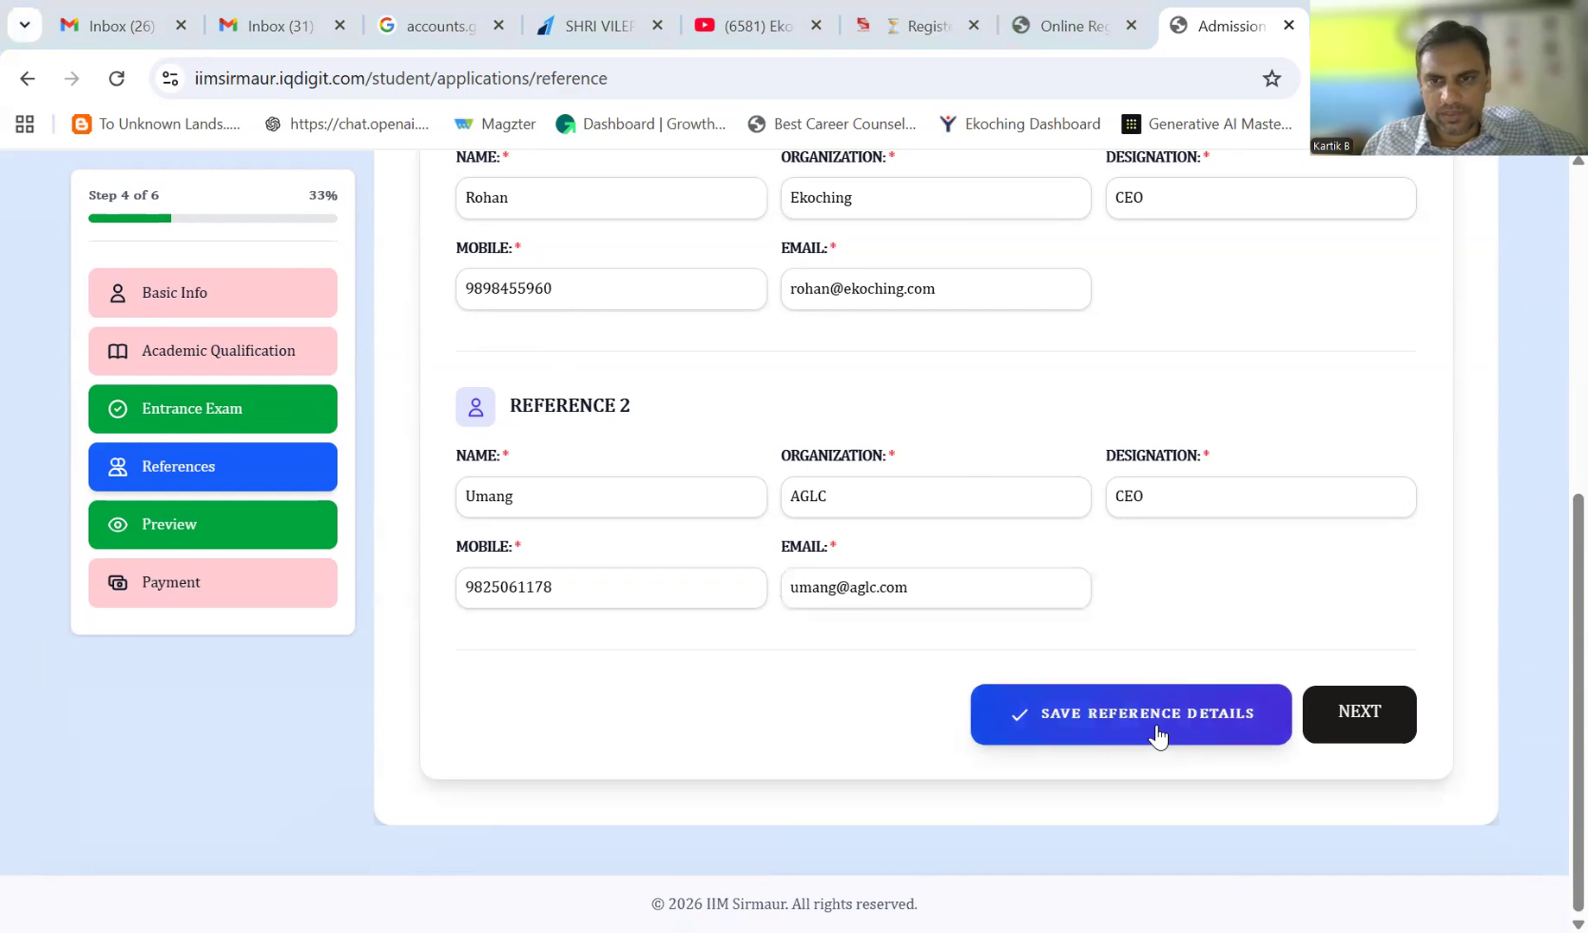
{"action": "left_click", "coordinate": [1350, 722]}
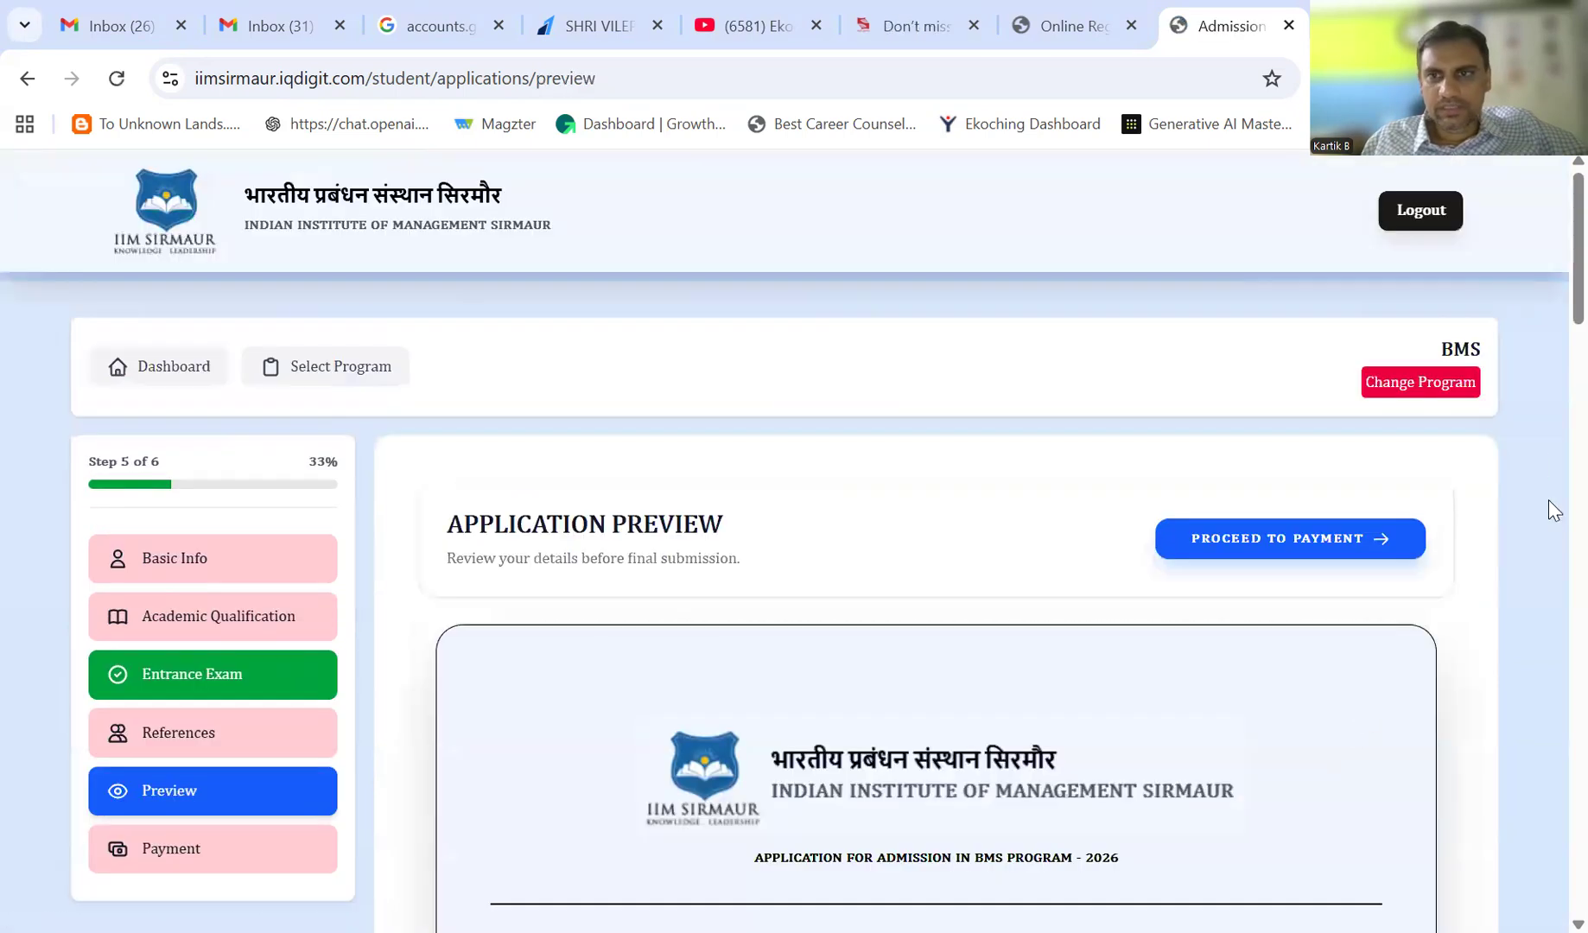
- Review the BMS application preview and proceed to the Payment step
{"action": "scroll", "coordinate": [1551, 232], "scroll_direction": "down", "scroll_amount": 3}
{"action": "scroll", "coordinate": [1548, 190], "scroll_direction": "up", "scroll_amount": 4}
{"action": "left_click", "coordinate": [1277, 544]}
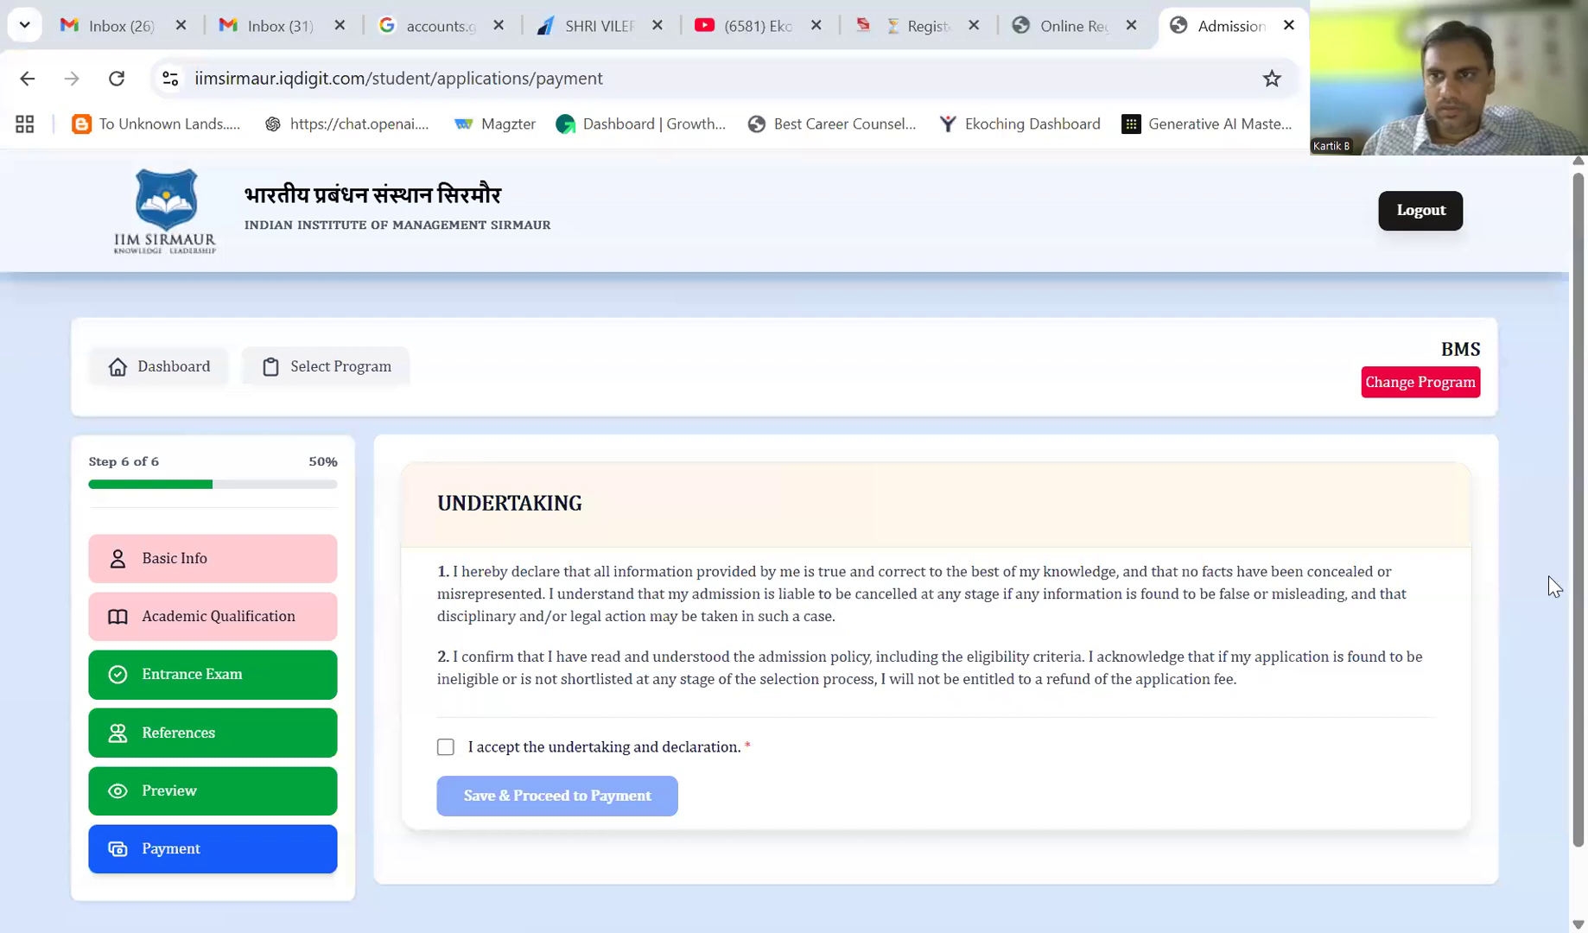
- Accept and save the undertaking, then view the pending ₹1,000.00 application fee
{"action": "scroll", "coordinate": [507, 632], "scroll_direction": "down", "scroll_amount": 1}
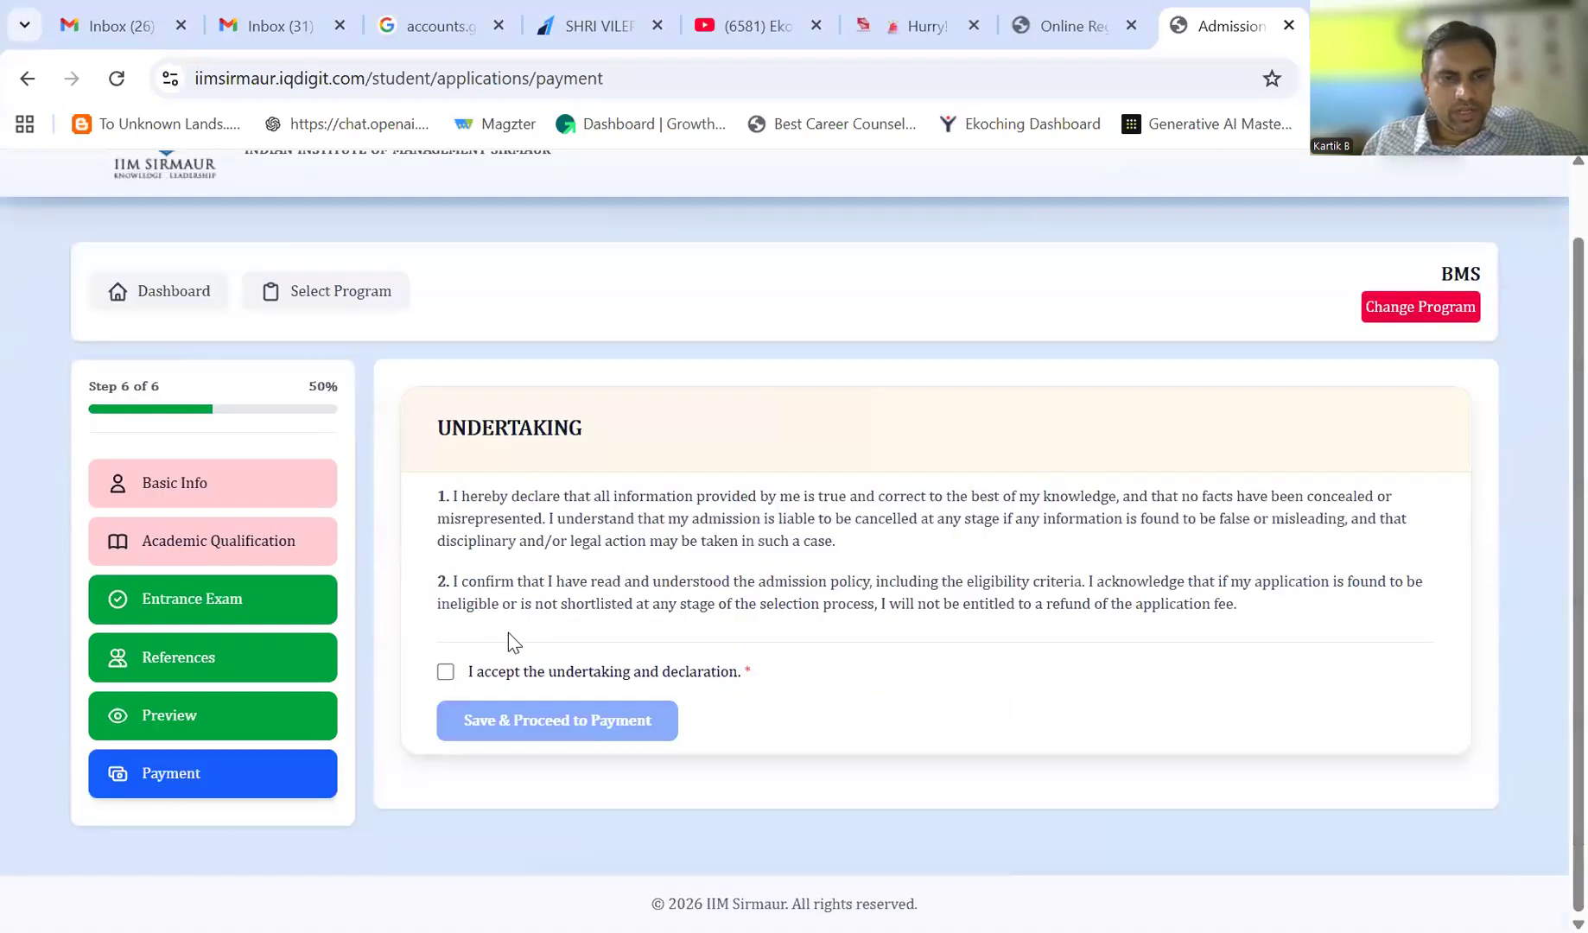
{"action": "left_click", "coordinate": [448, 673]}
{"action": "left_click", "coordinate": [507, 724]}
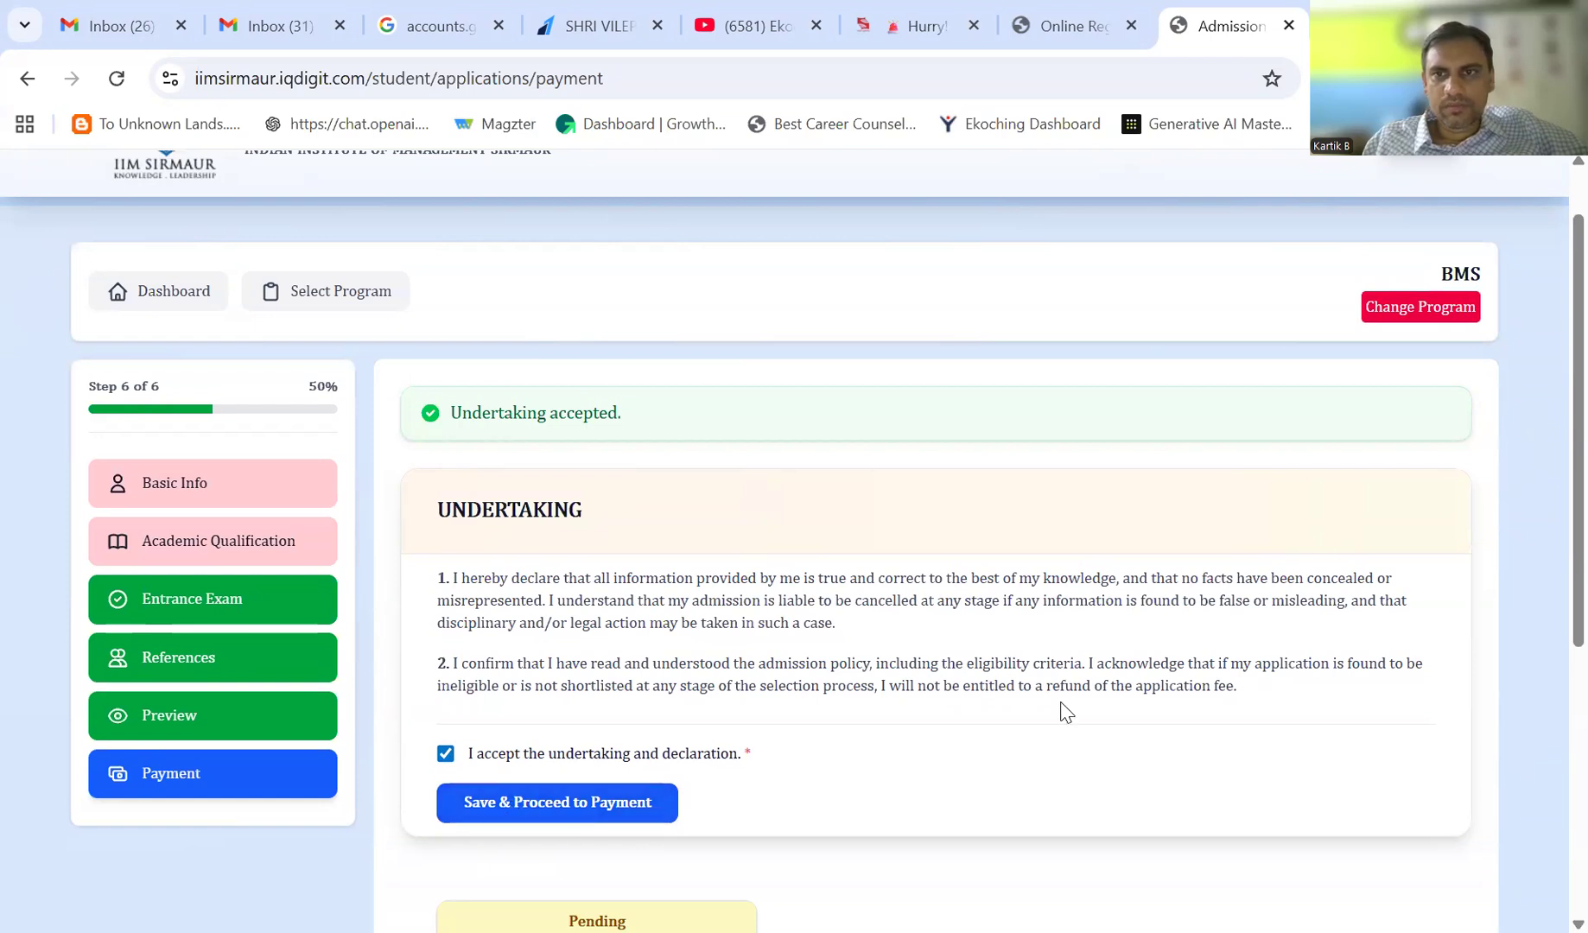
{"action": "scroll", "coordinate": [1548, 546], "scroll_direction": "down", "scroll_amount": 5}
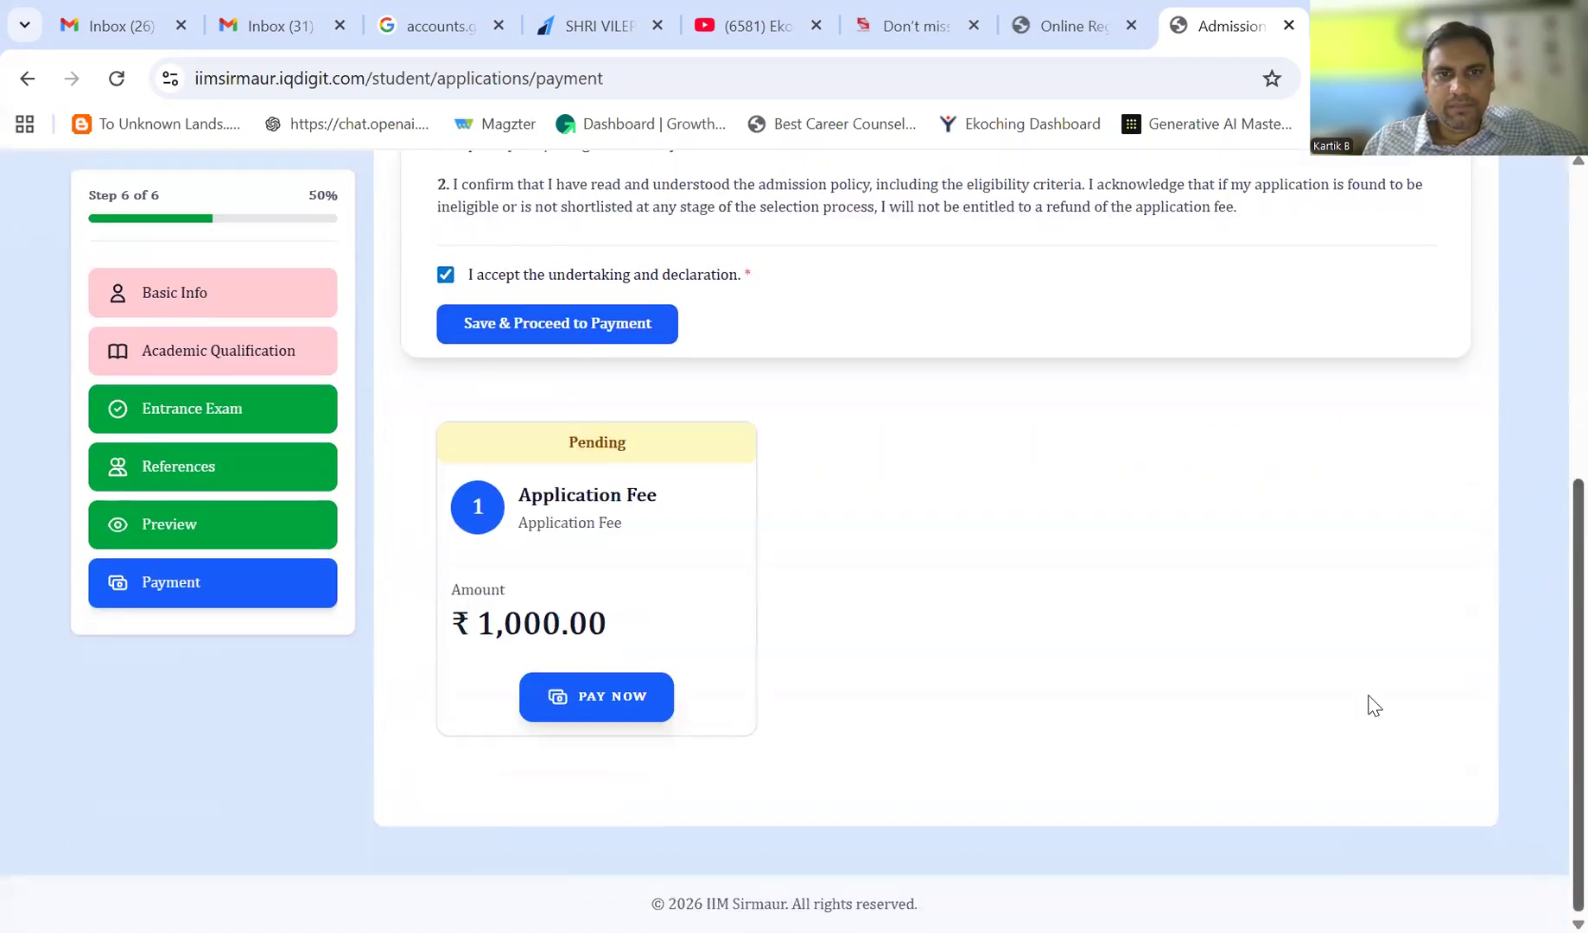